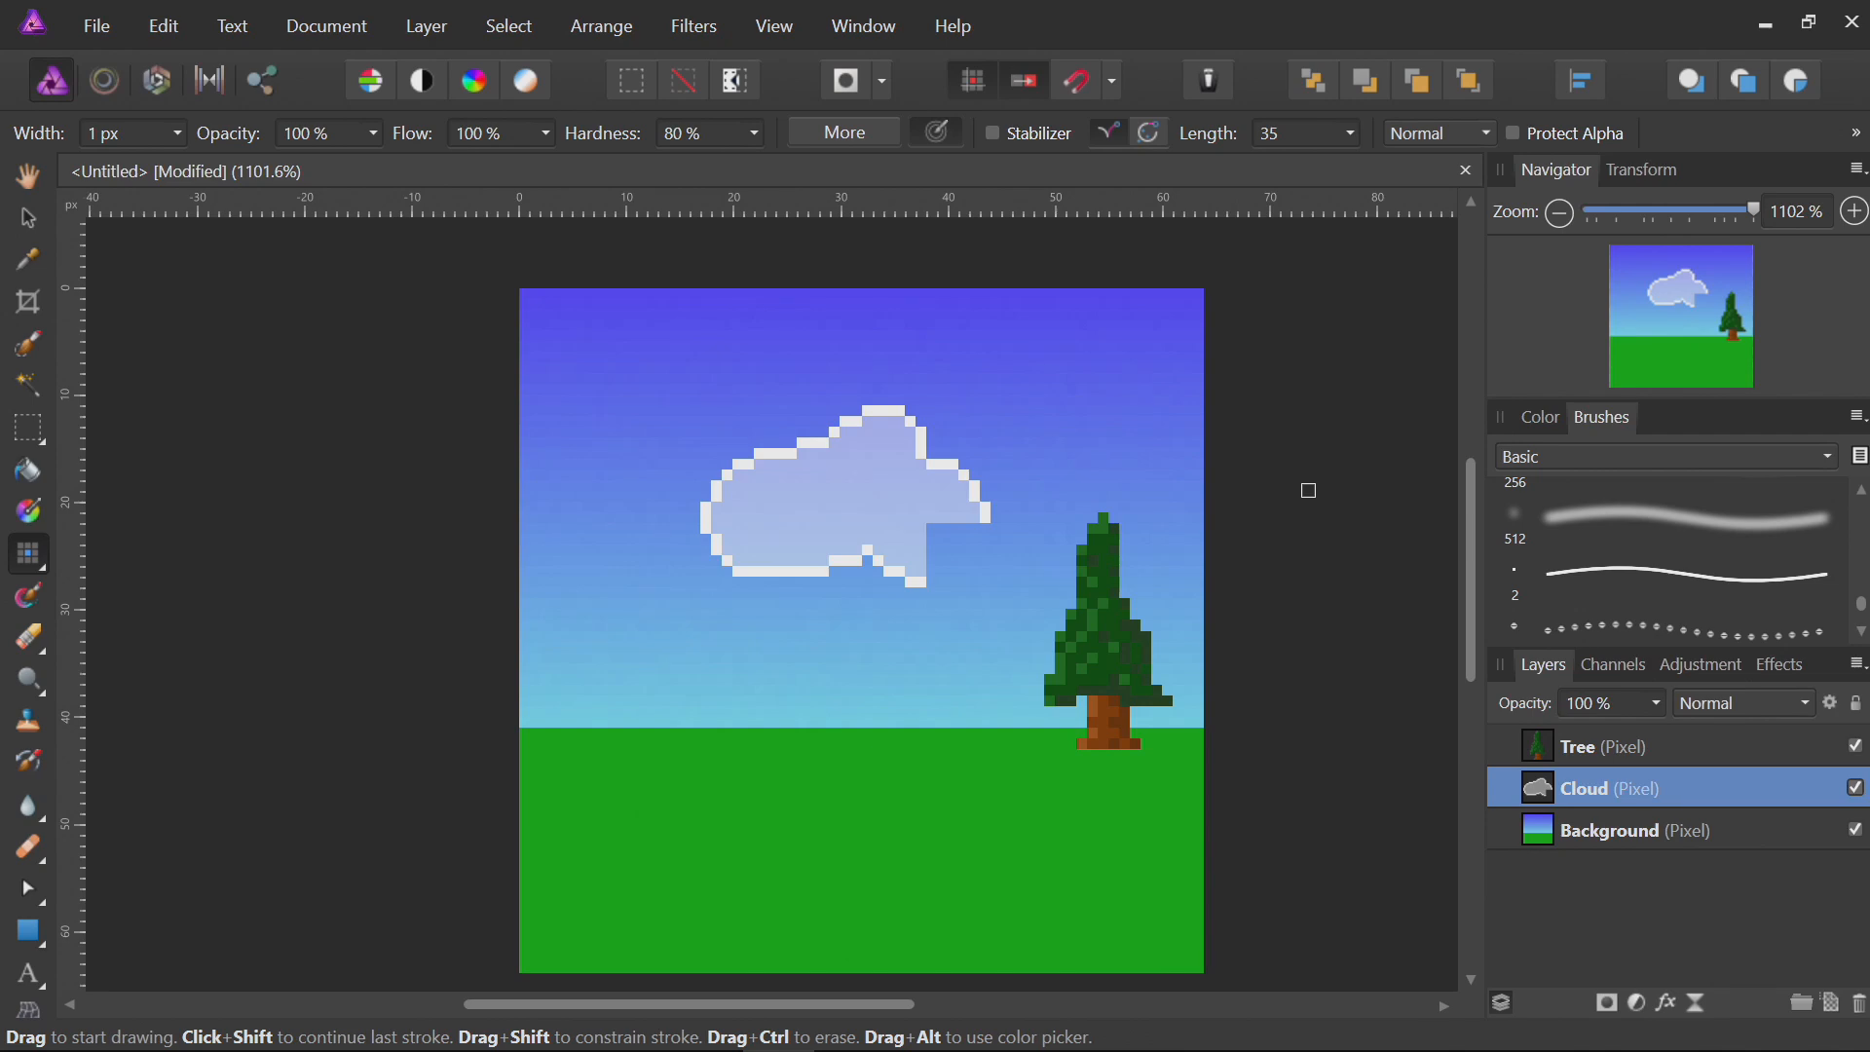
Complete the cloud's white pixel outline around its open lower-right side and reposition the cloud in the sky.
scroll(1255, 514, "up", 3)
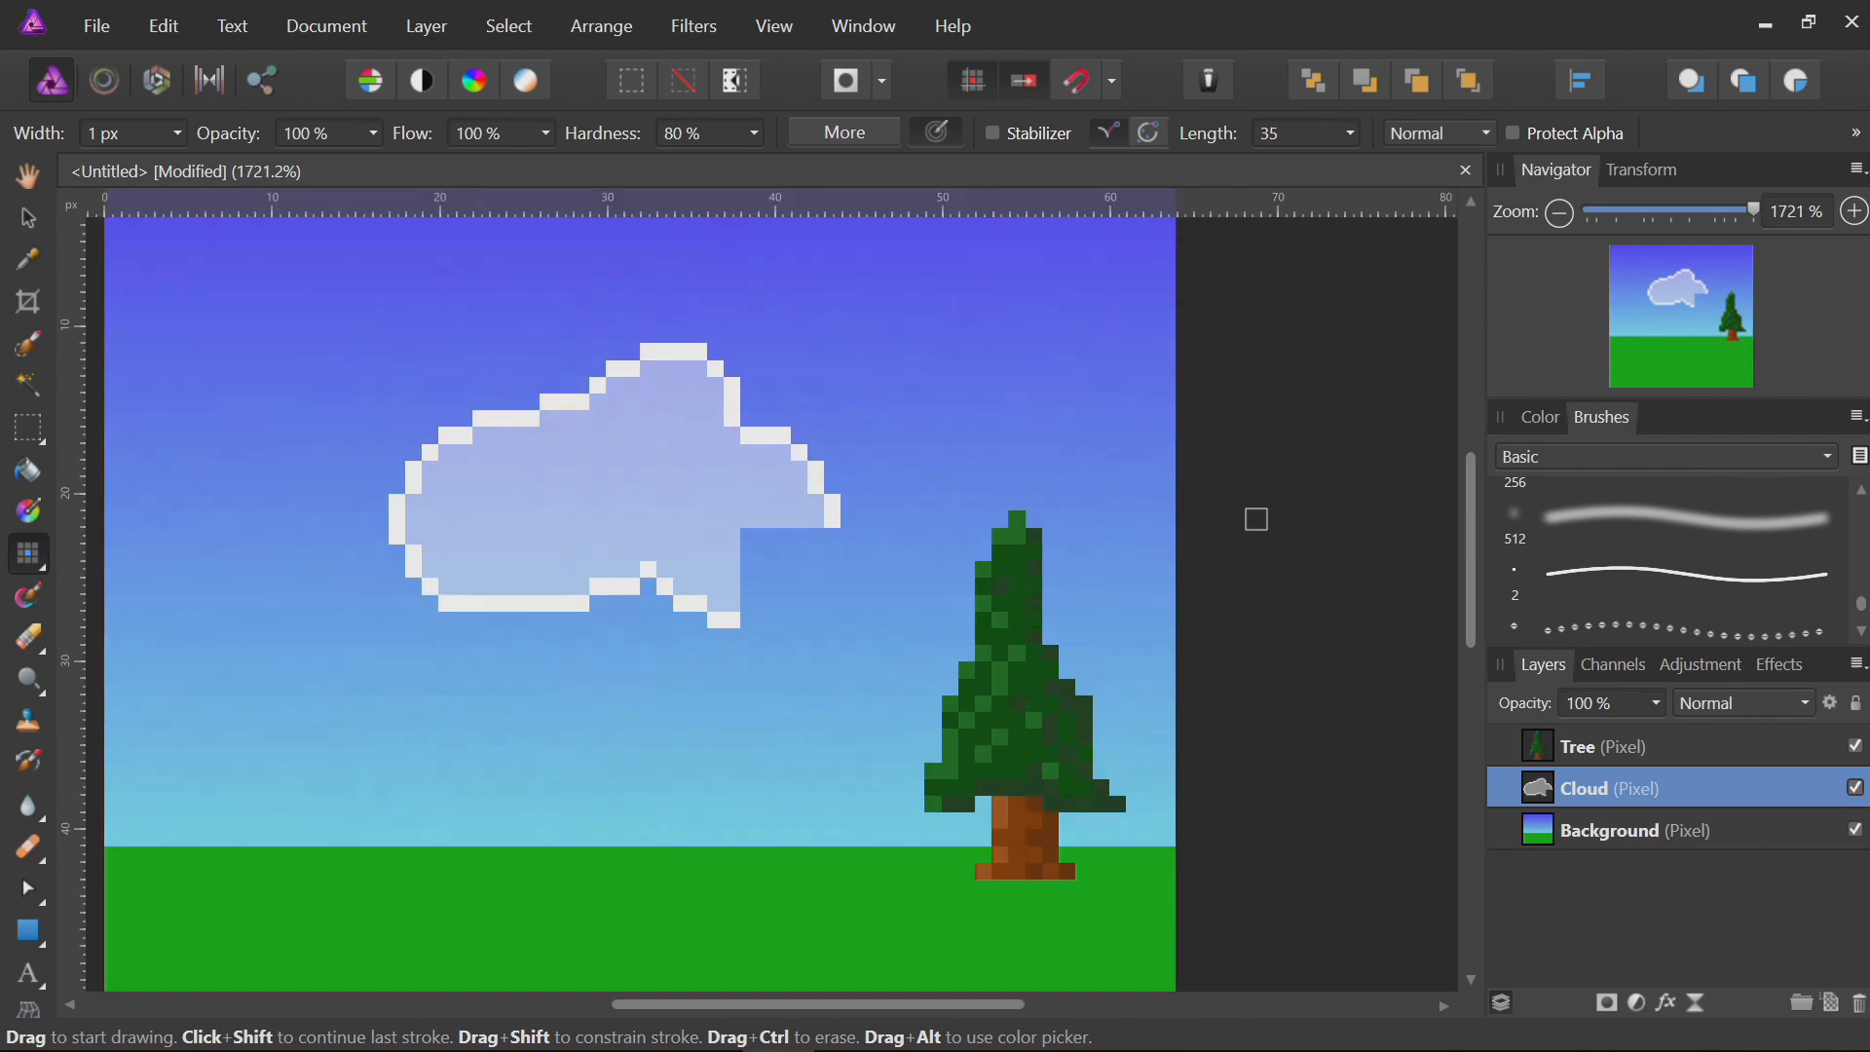
left_click(832, 539)
left_click_drag(831, 560, 765, 615)
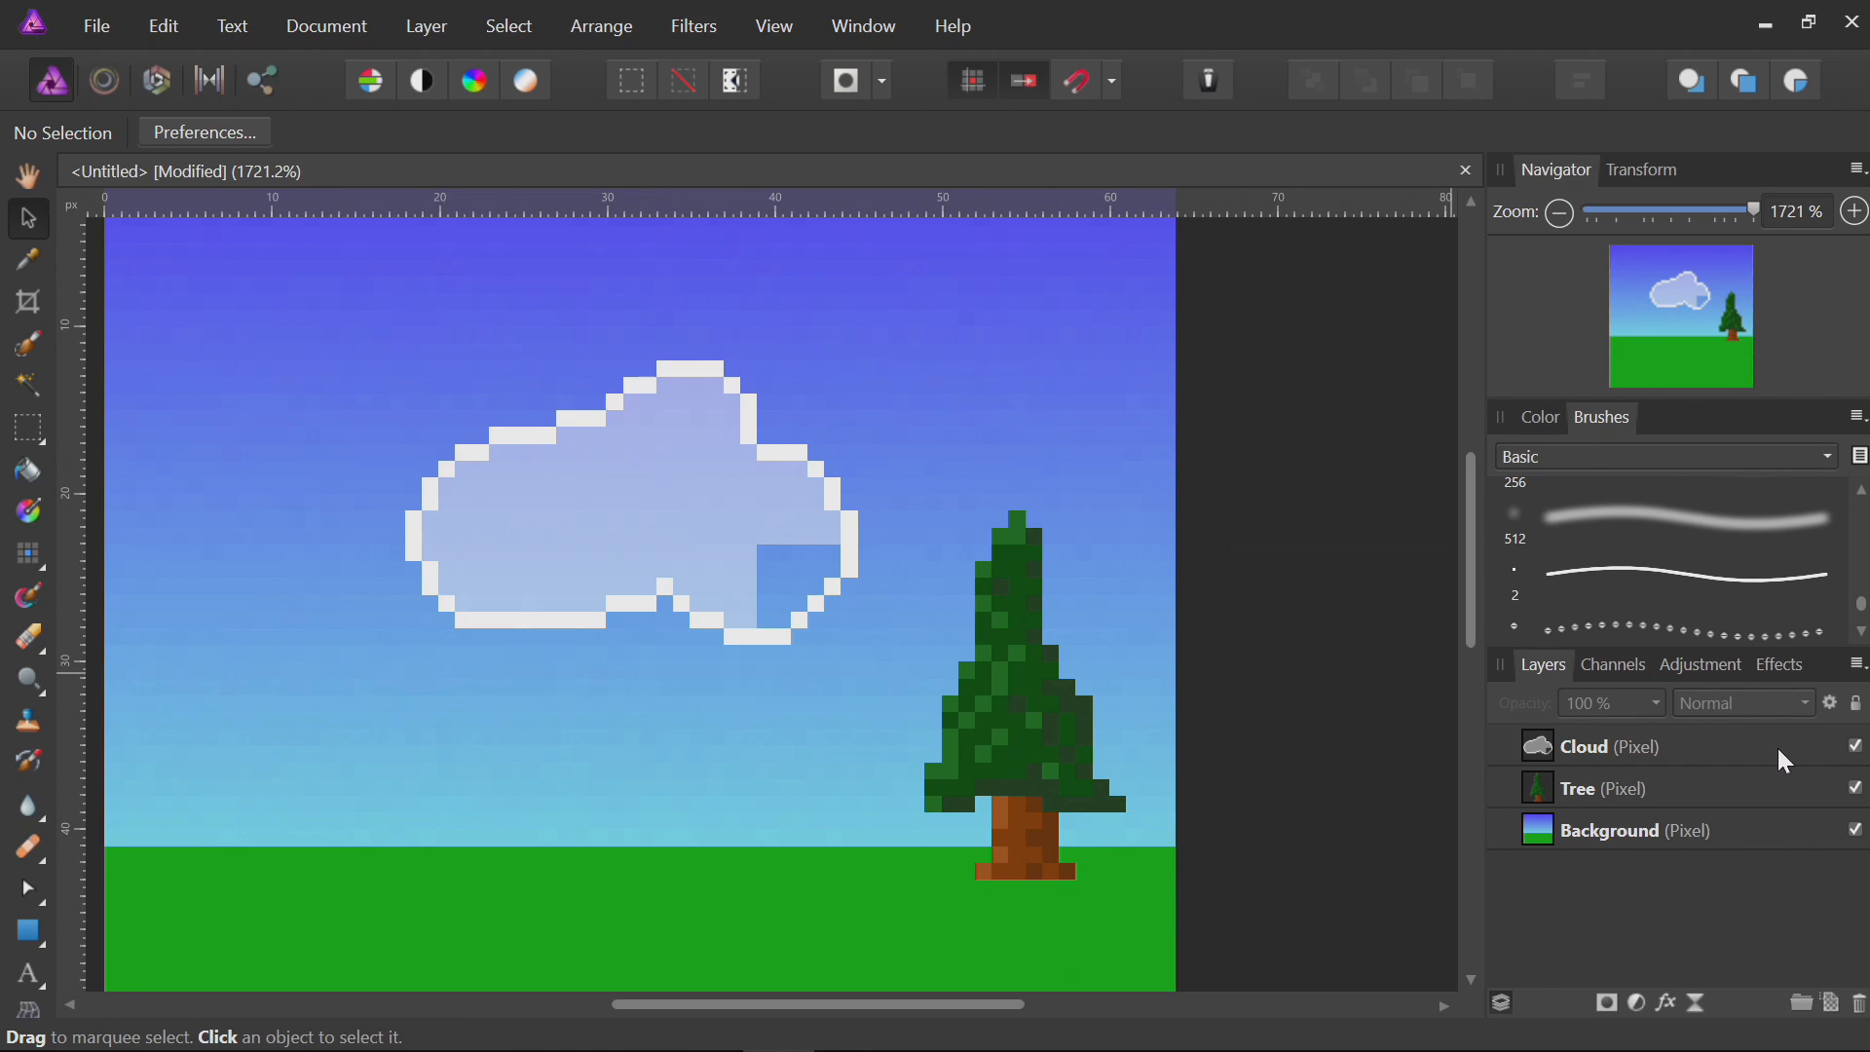
left_click_drag(655, 484, 579, 480)
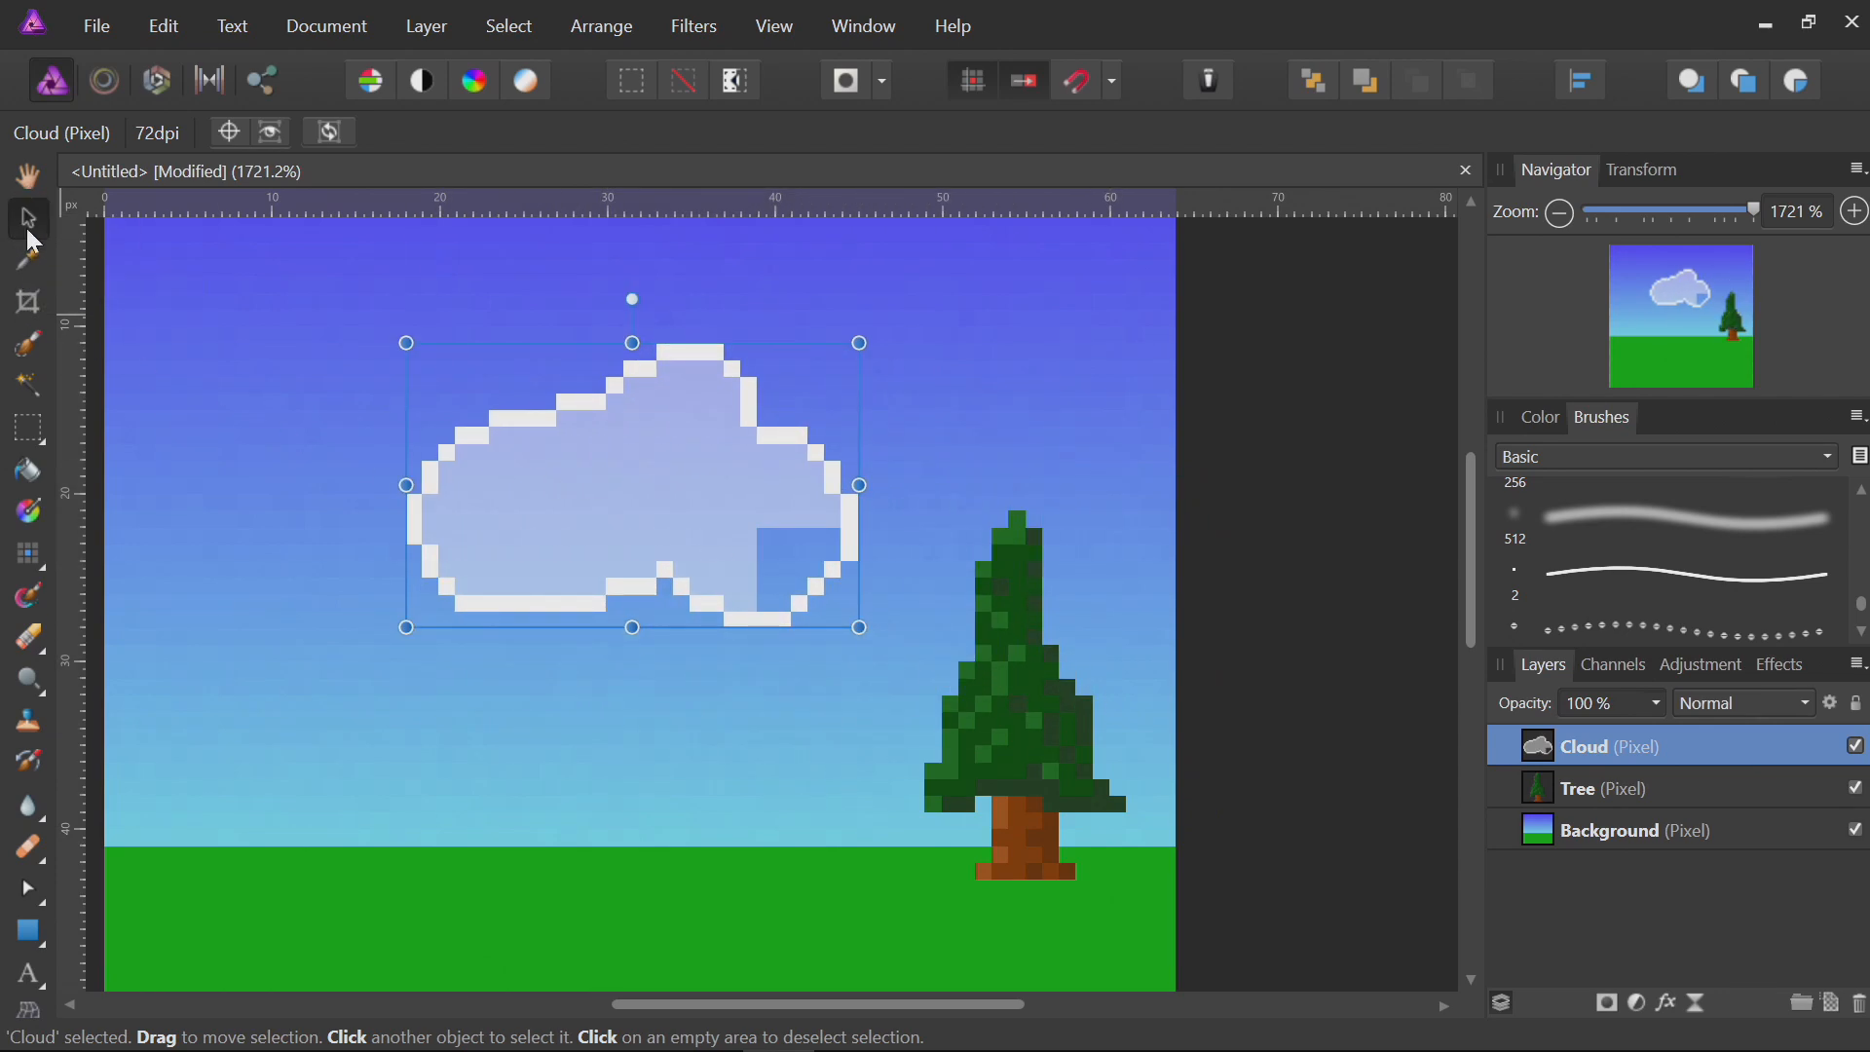
Sample the cloud's 50% opacity white fill from the current layer and apply it as the Pixel tool's drawing colour.
left_click(27, 259)
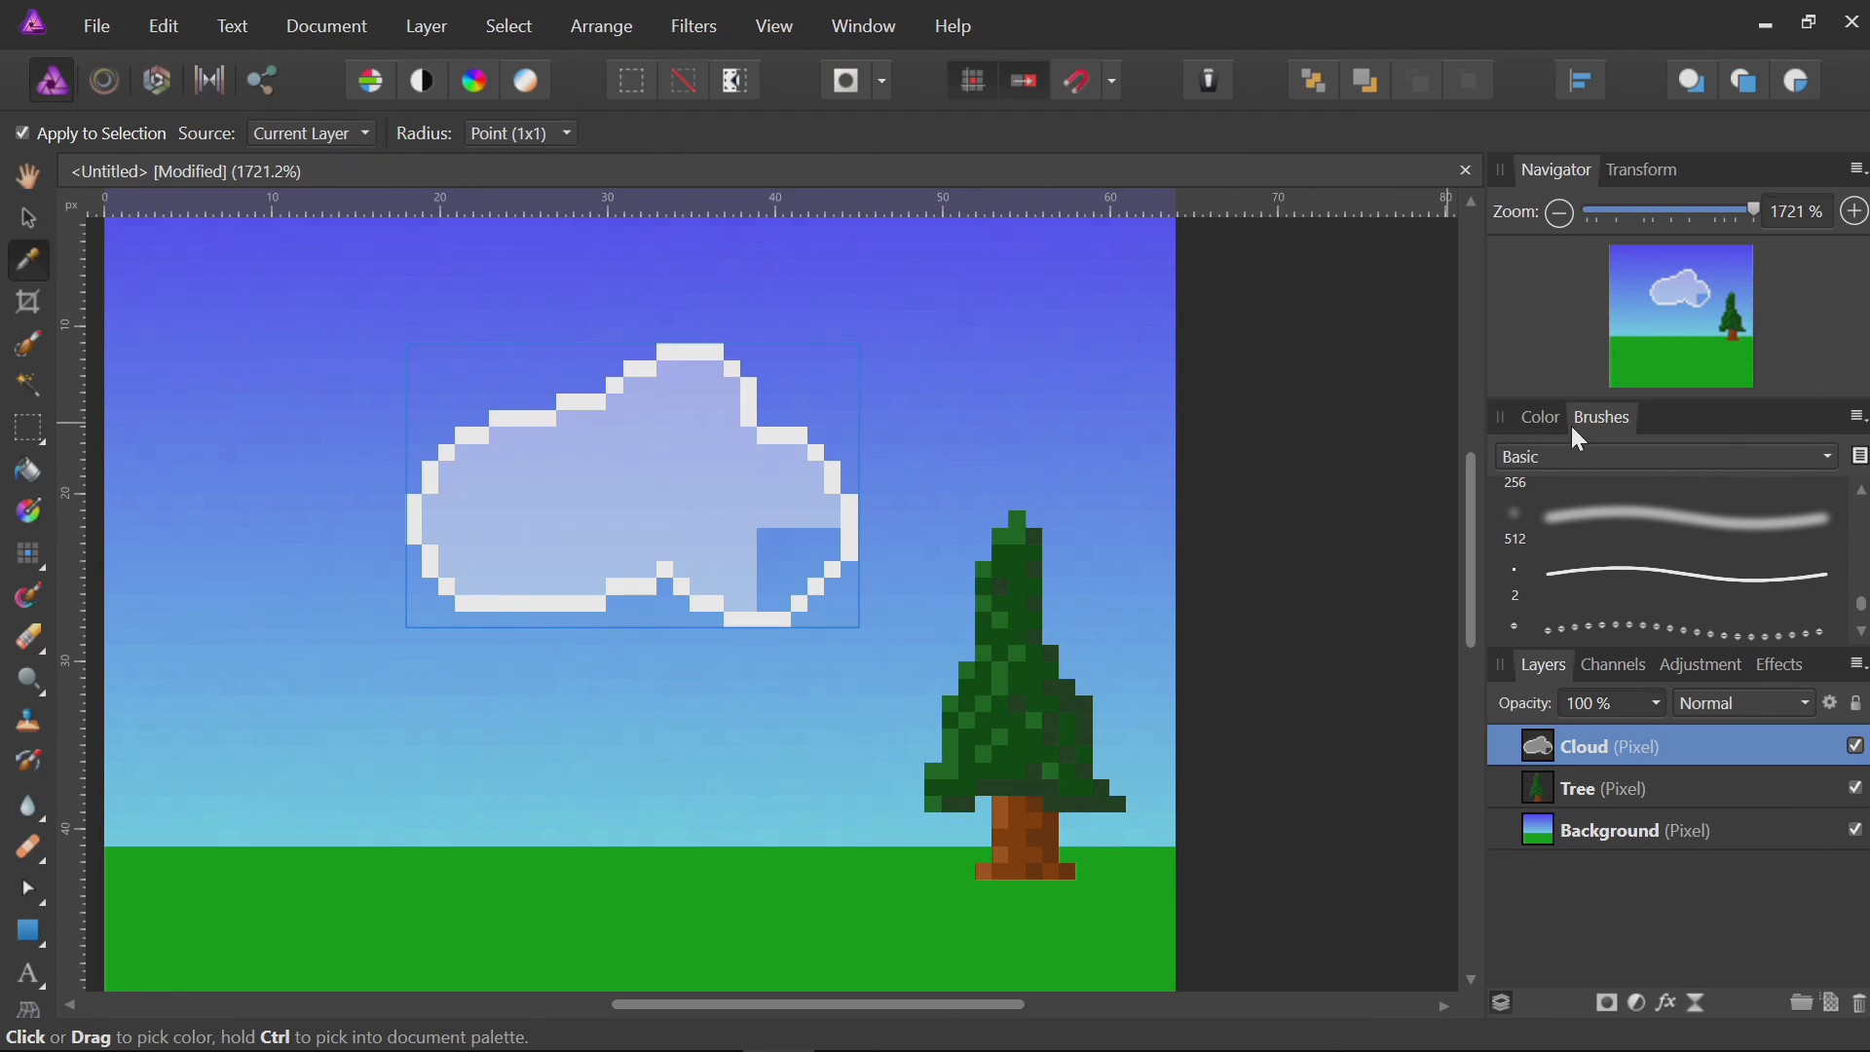
left_click(1543, 418)
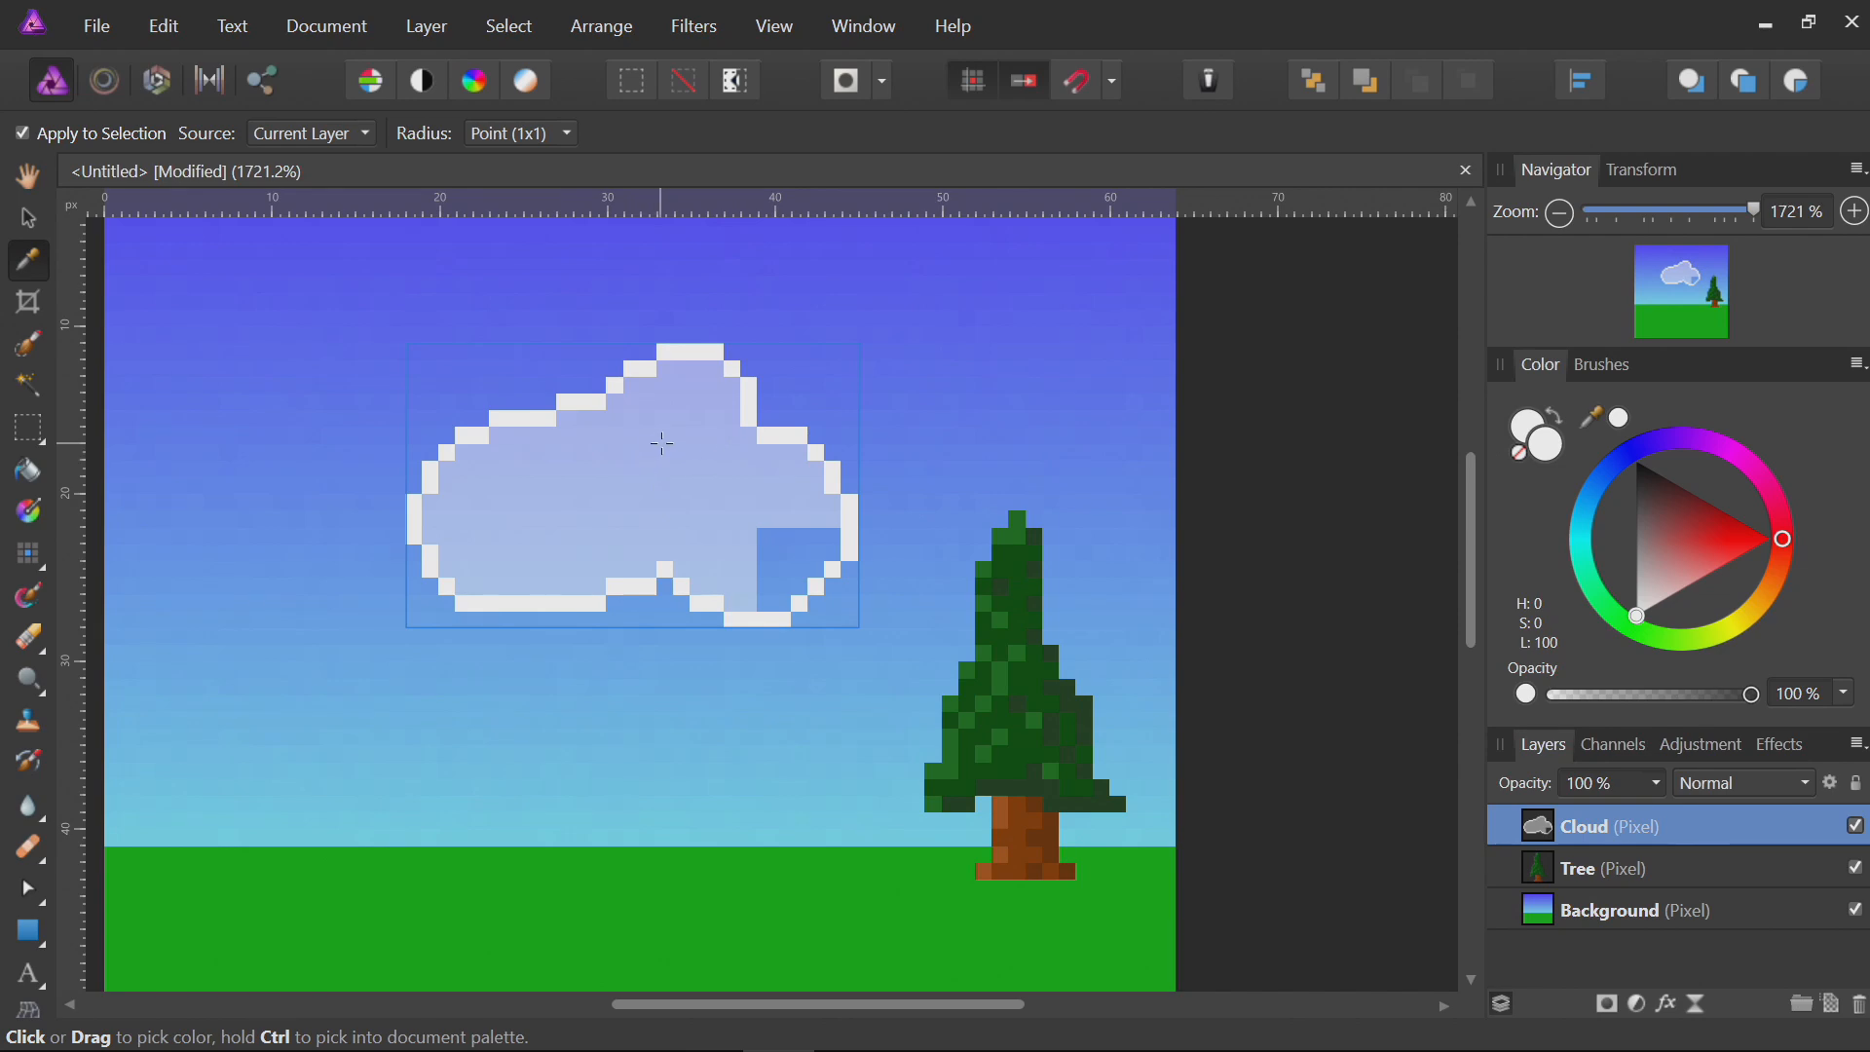
left_click(636, 462)
key("5")
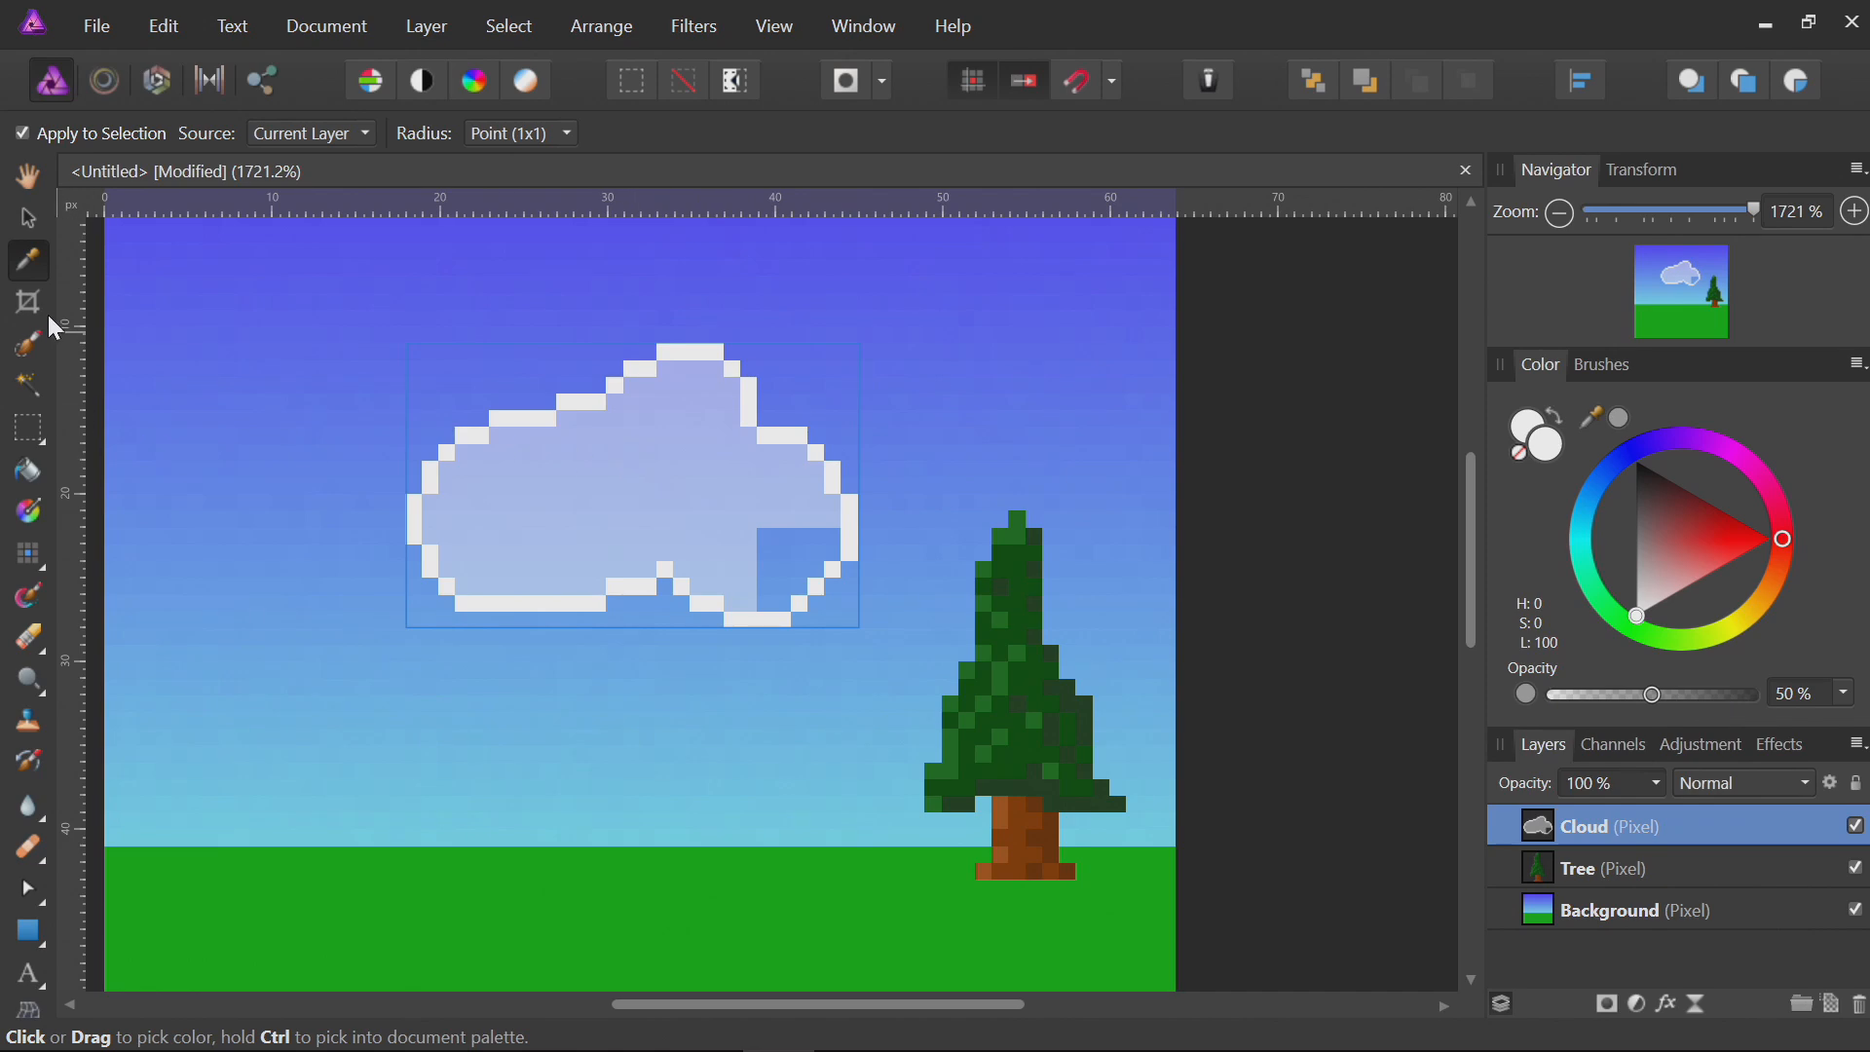
left_click(29, 553)
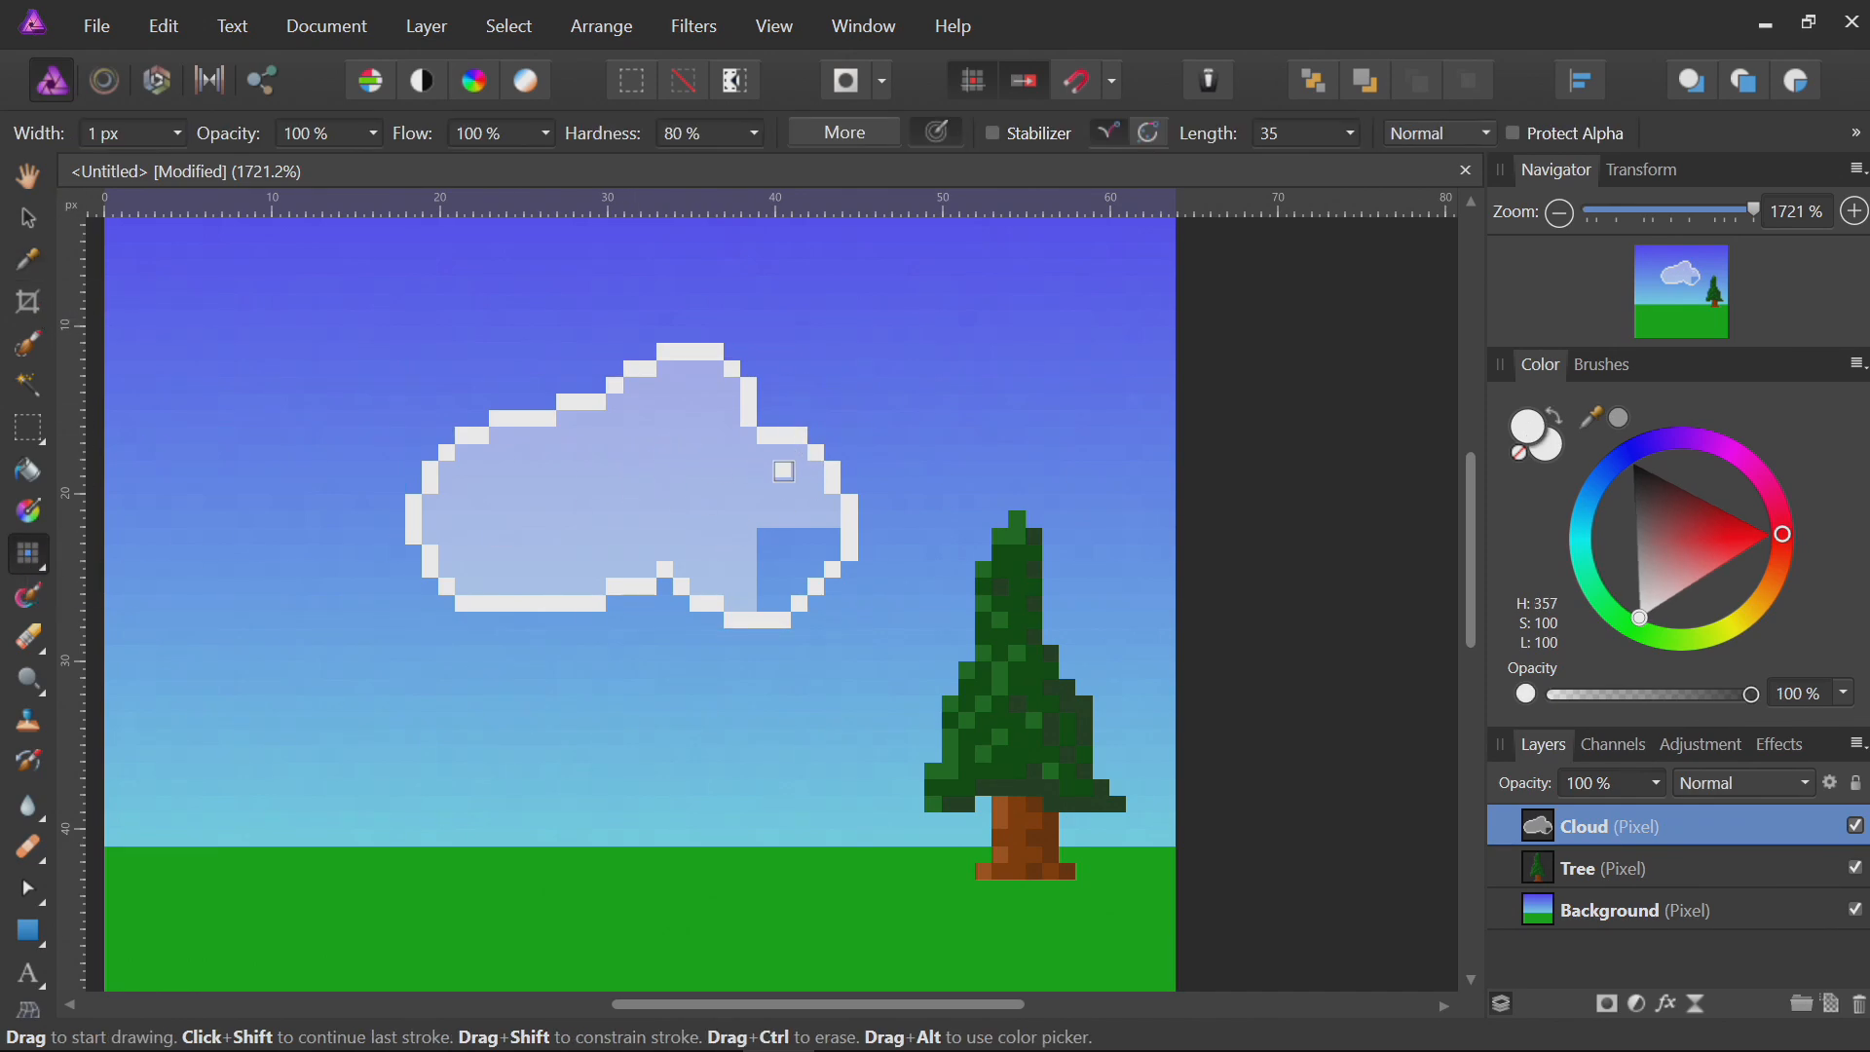
left_click(1588, 423)
Fill the missing lower-right area inside the cloud with the sampled colour, shift the cloud slightly left and deselect it.
mouse_move(774, 596)
left_mouse_down()
mouse_move(830, 536)
mouse_move(764, 535)
mouse_move(767, 583)
mouse_move(799, 556)
mouse_move(787, 568)
mouse_move(901, 597)
mouse_move(956, 635)
mouse_move(952, 662)
mouse_move(903, 590)
mouse_move(973, 582)
mouse_move(839, 616)
mouse_move(645, 526)
left_mouse_up()
key("v")
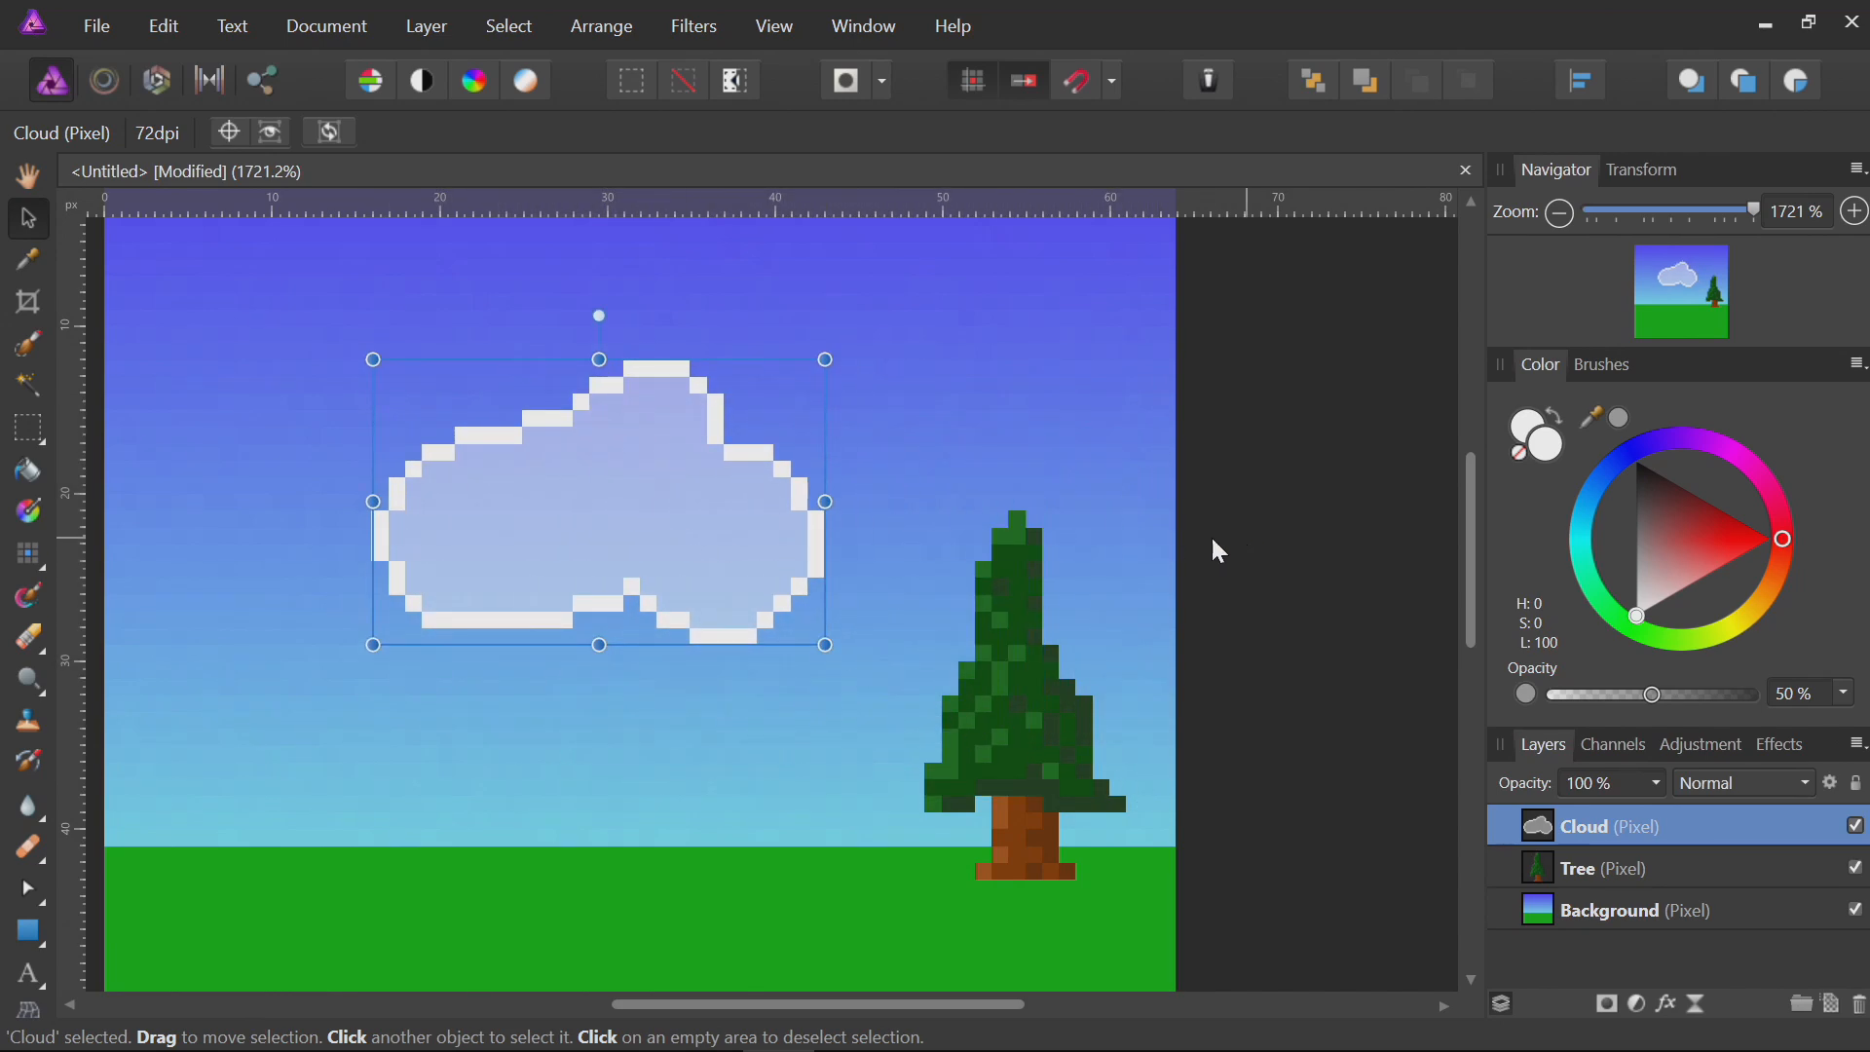
left_click(1337, 448)
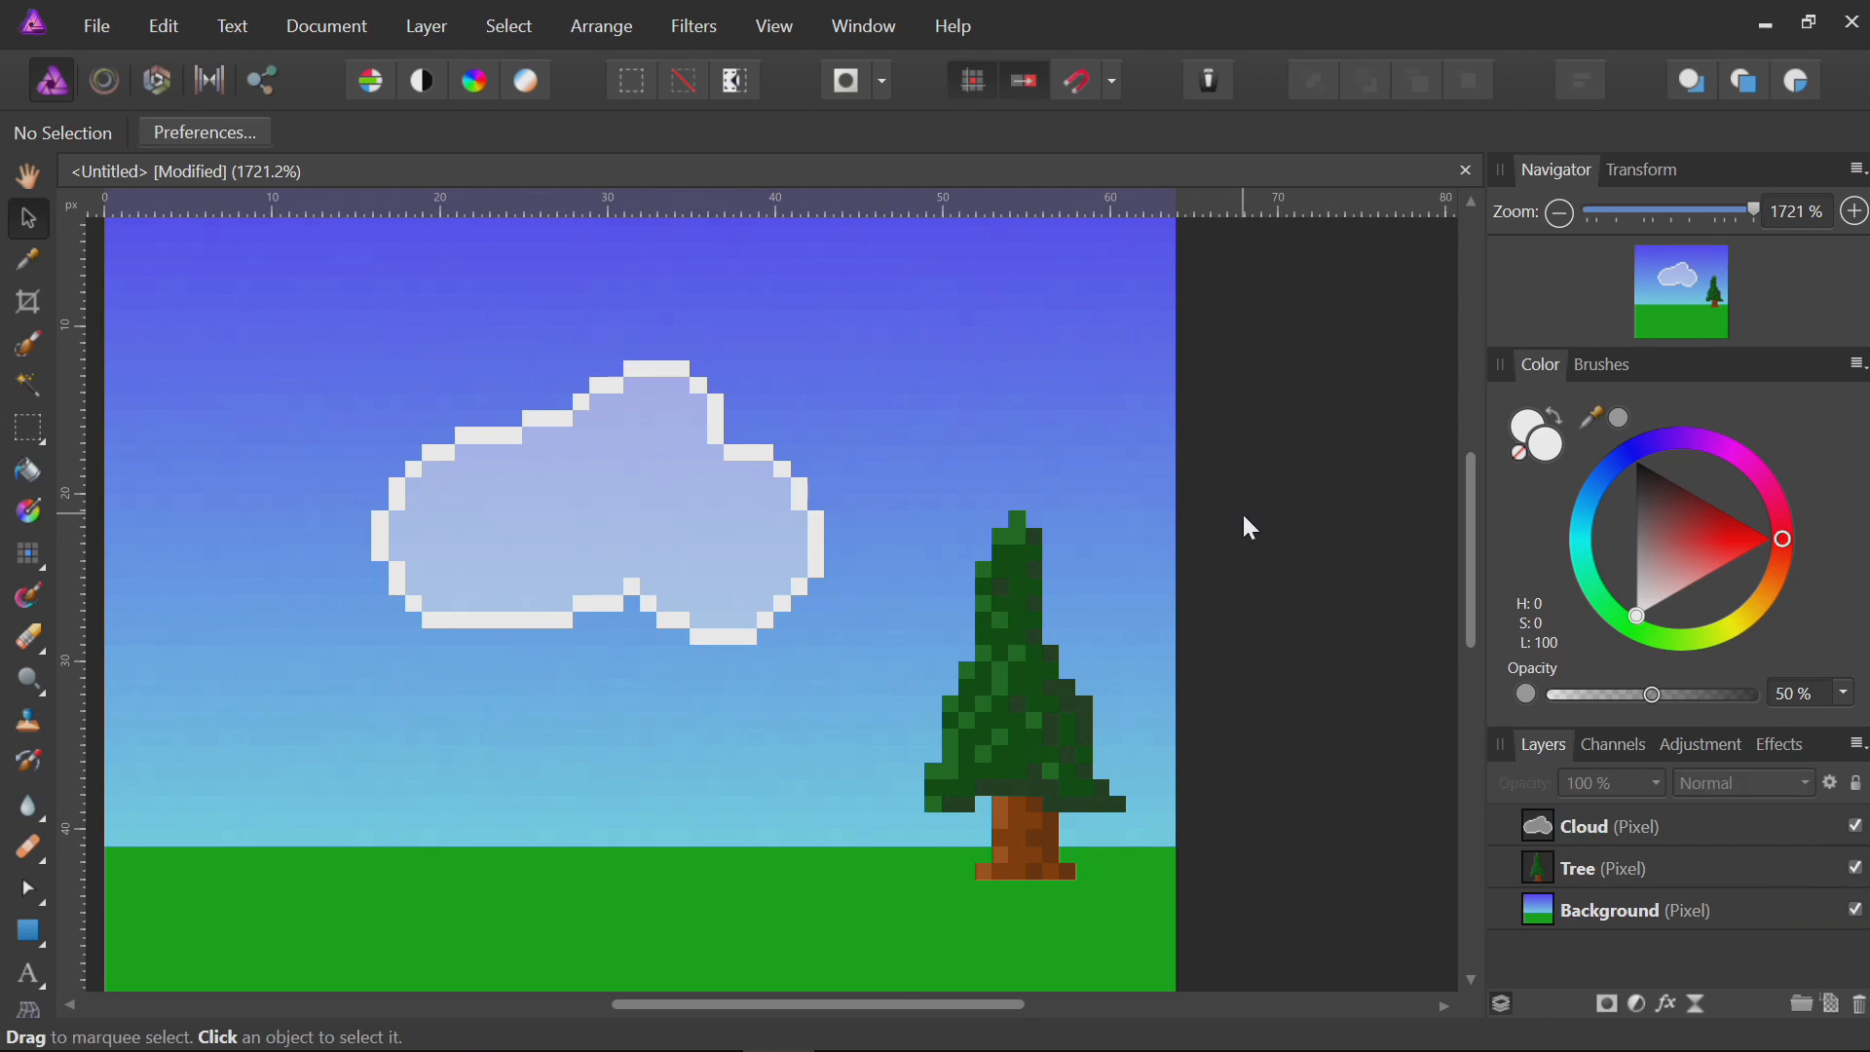
Add a live Lighting filter over the scene and position its spotlight to shine diagonally from the canvas's upper-left corner.
scroll(1052, 570, "down", 1)
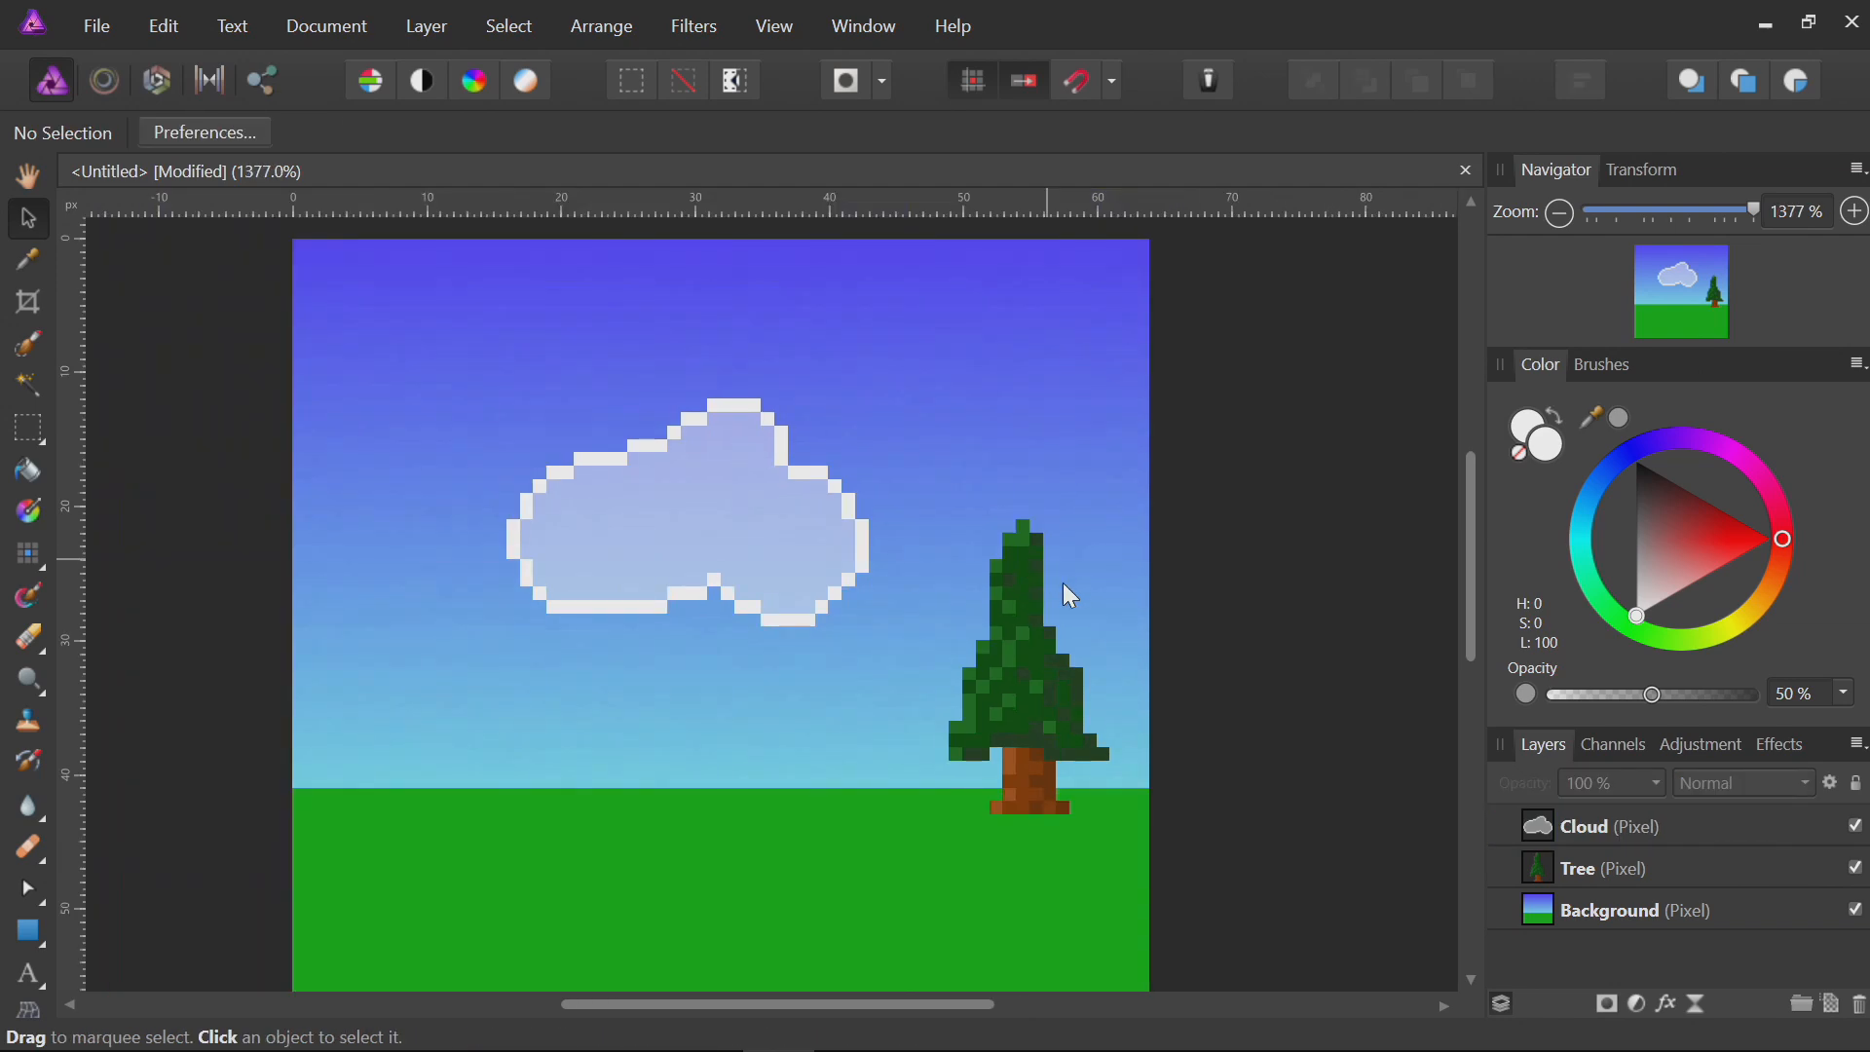
left_click(1695, 1004)
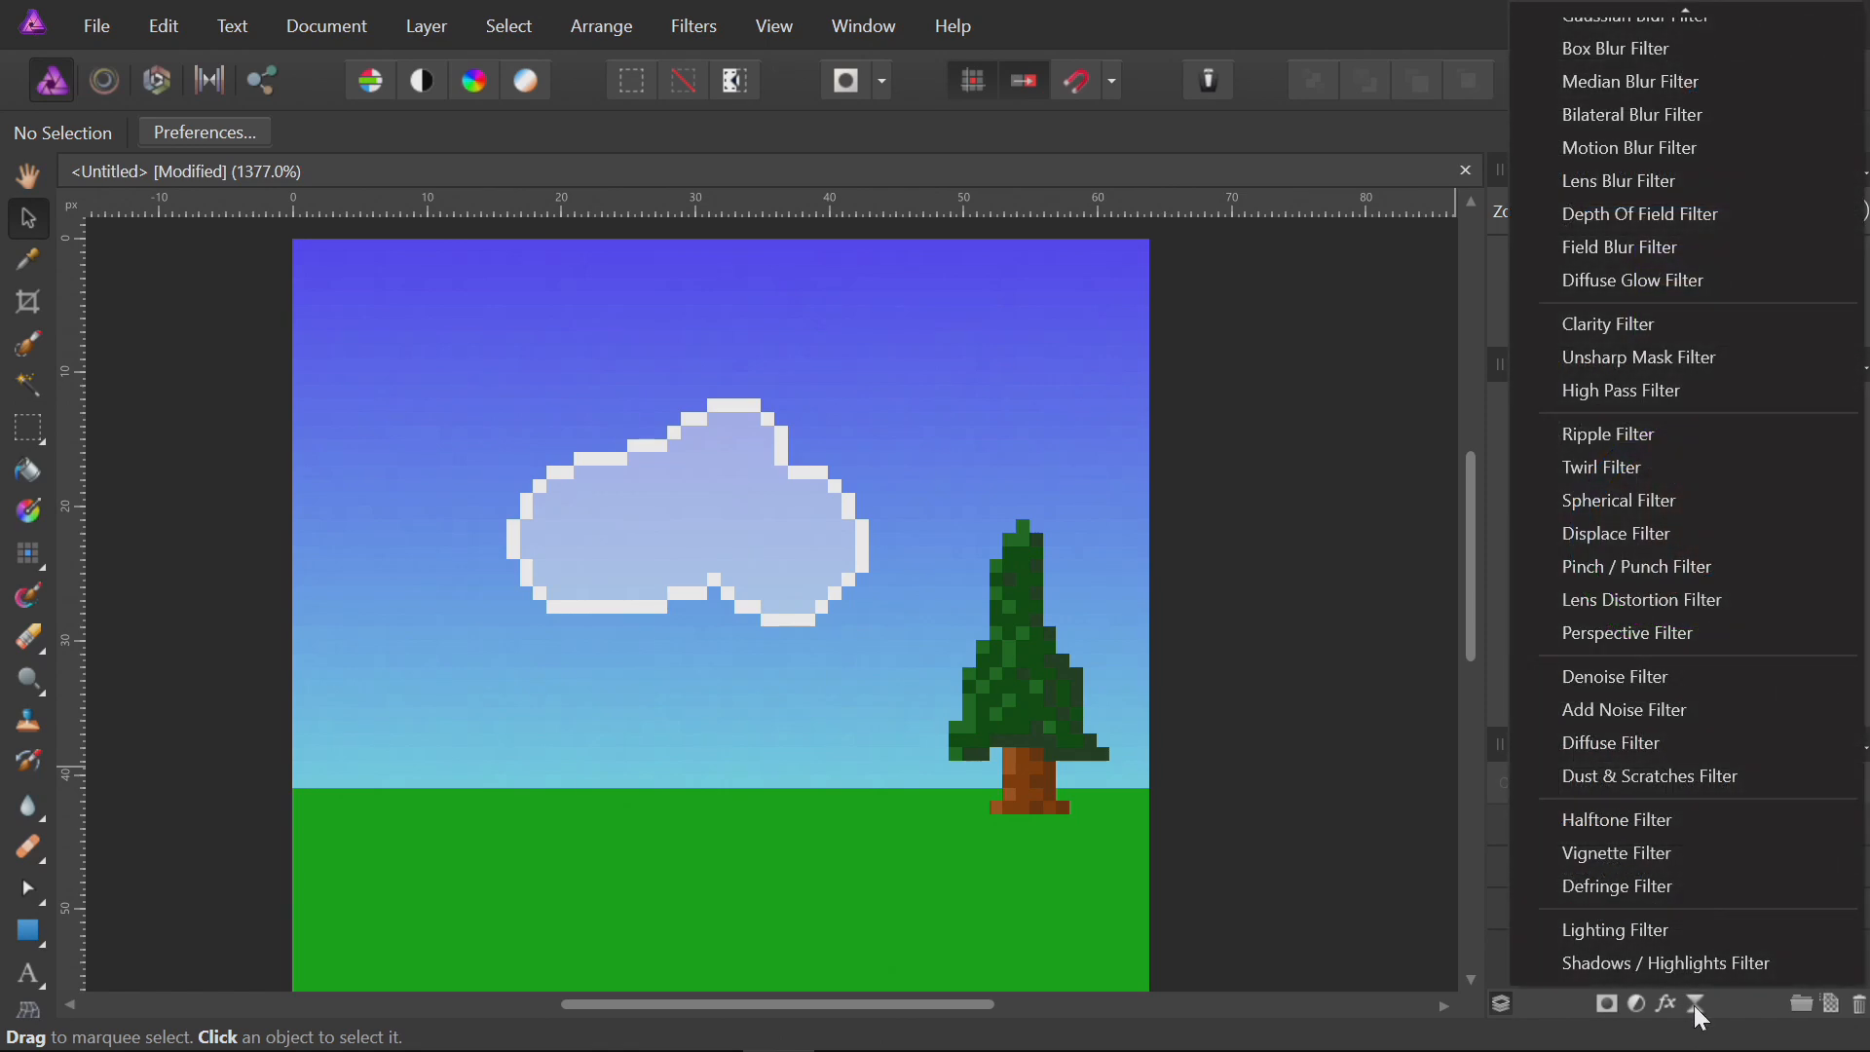
left_click(1625, 930)
left_click_drag(613, 557, 312, 239)
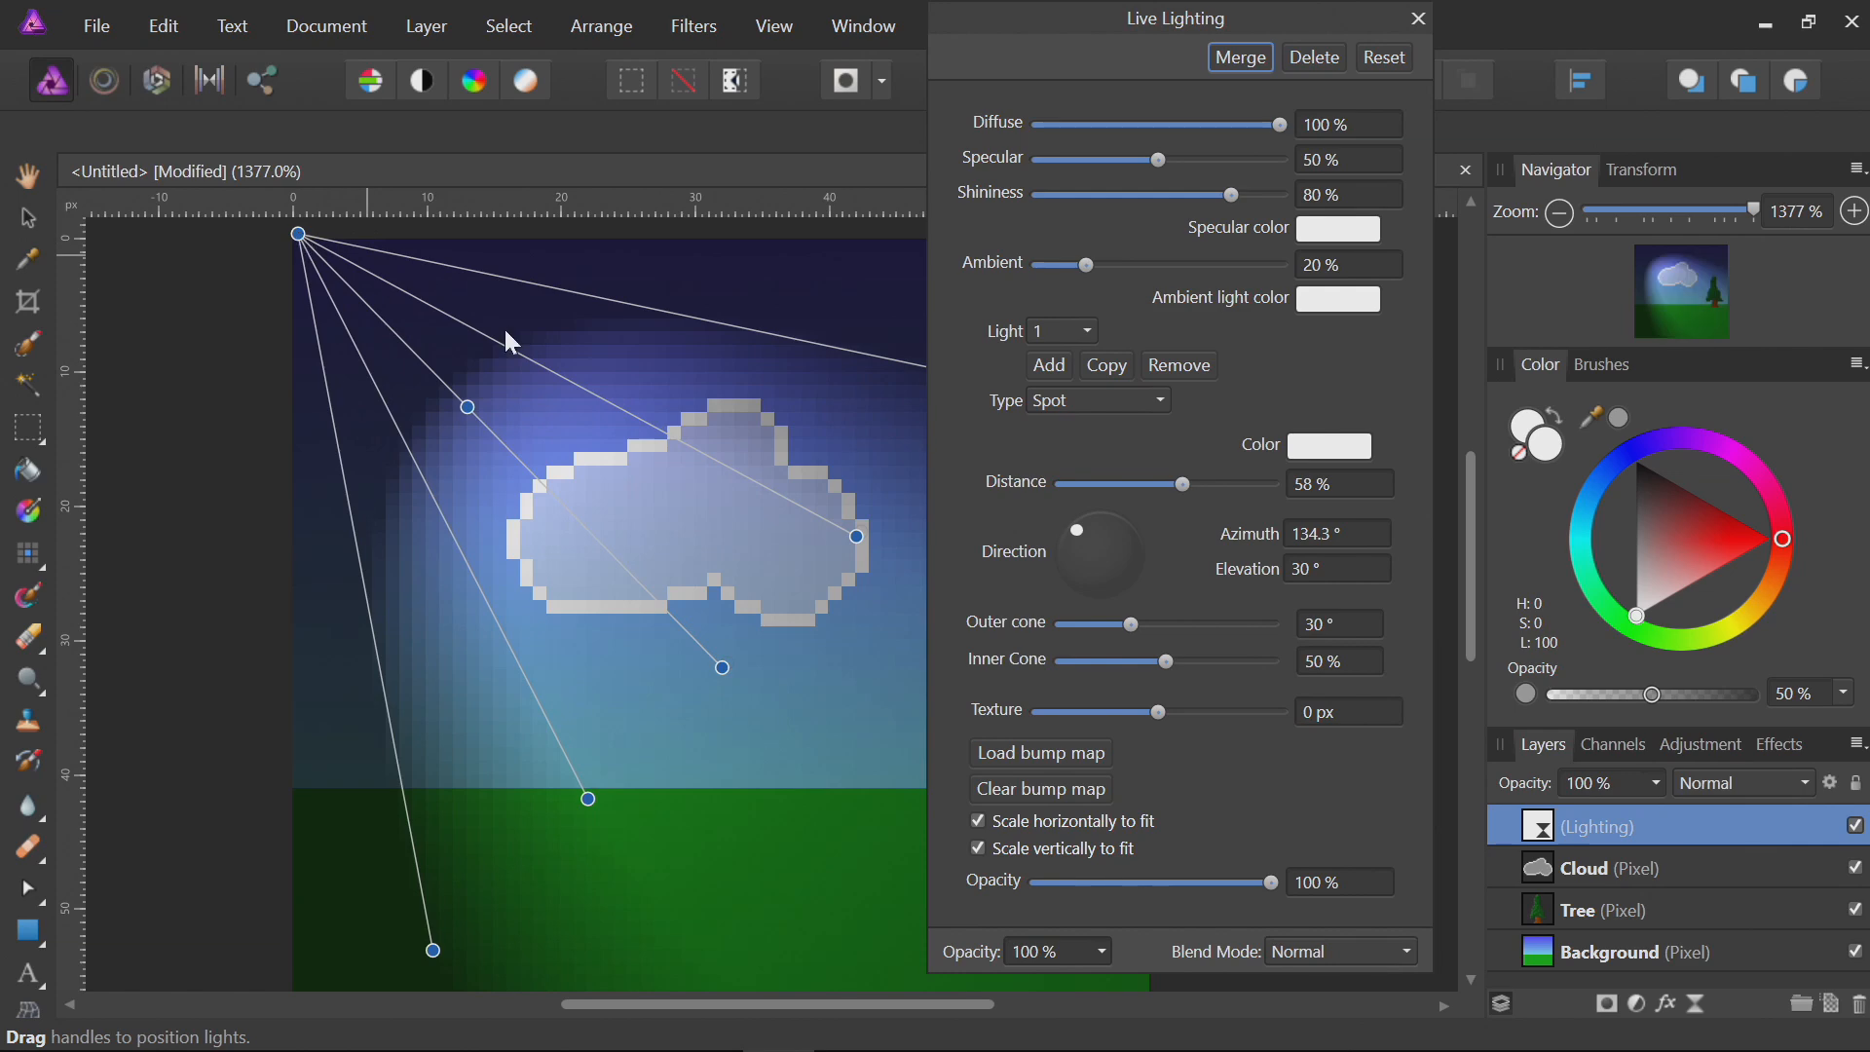
left_click_drag(435, 953, 402, 922)
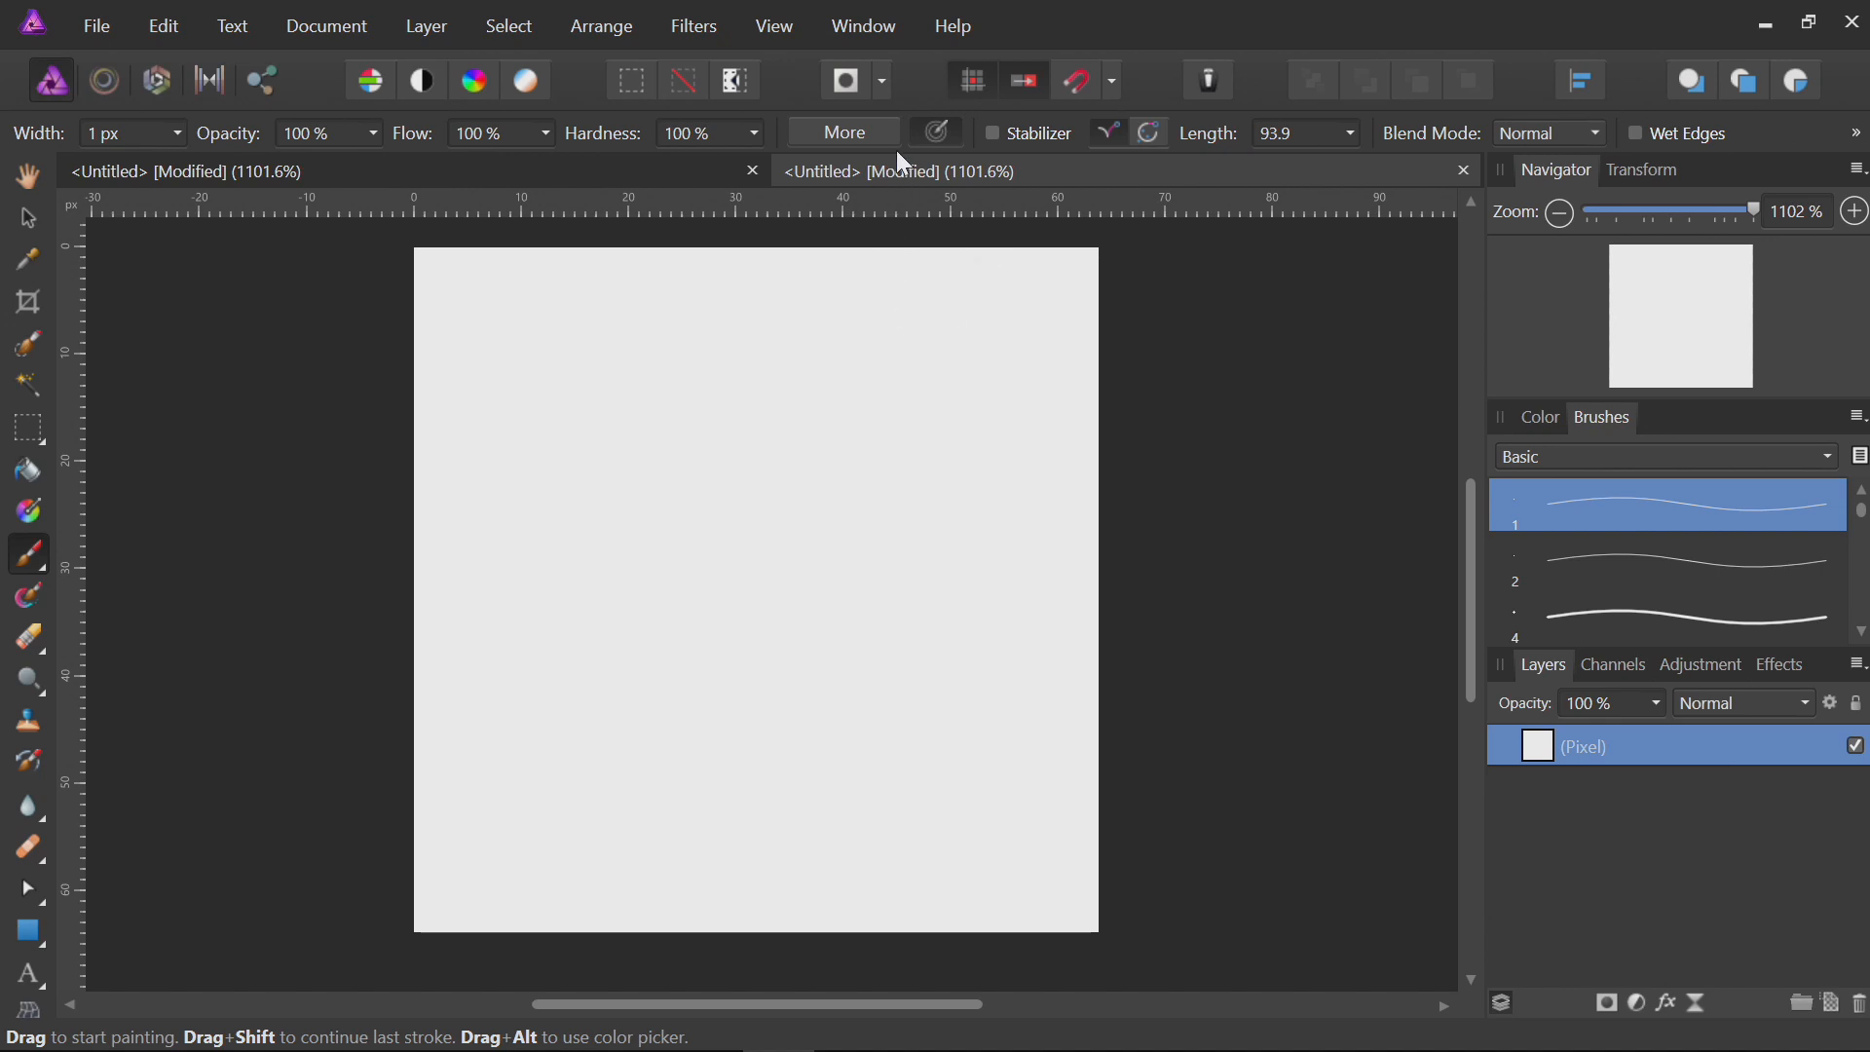
Try freehand diagonal strokes across the blank canvas of the second document.
mouse_move(927, 285)
left_mouse_down()
mouse_move(816, 337)
mouse_move(630, 477)
mouse_move(557, 592)
left_mouse_up()
mouse_move(968, 346)
left_mouse_down()
mouse_move(788, 500)
mouse_move(654, 670)
mouse_move(552, 760)
left_mouse_up()
mouse_move(672, 840)
left_mouse_down()
mouse_move(728, 799)
mouse_move(886, 640)
mouse_move(1001, 496)
mouse_move(1017, 457)
left_mouse_up()
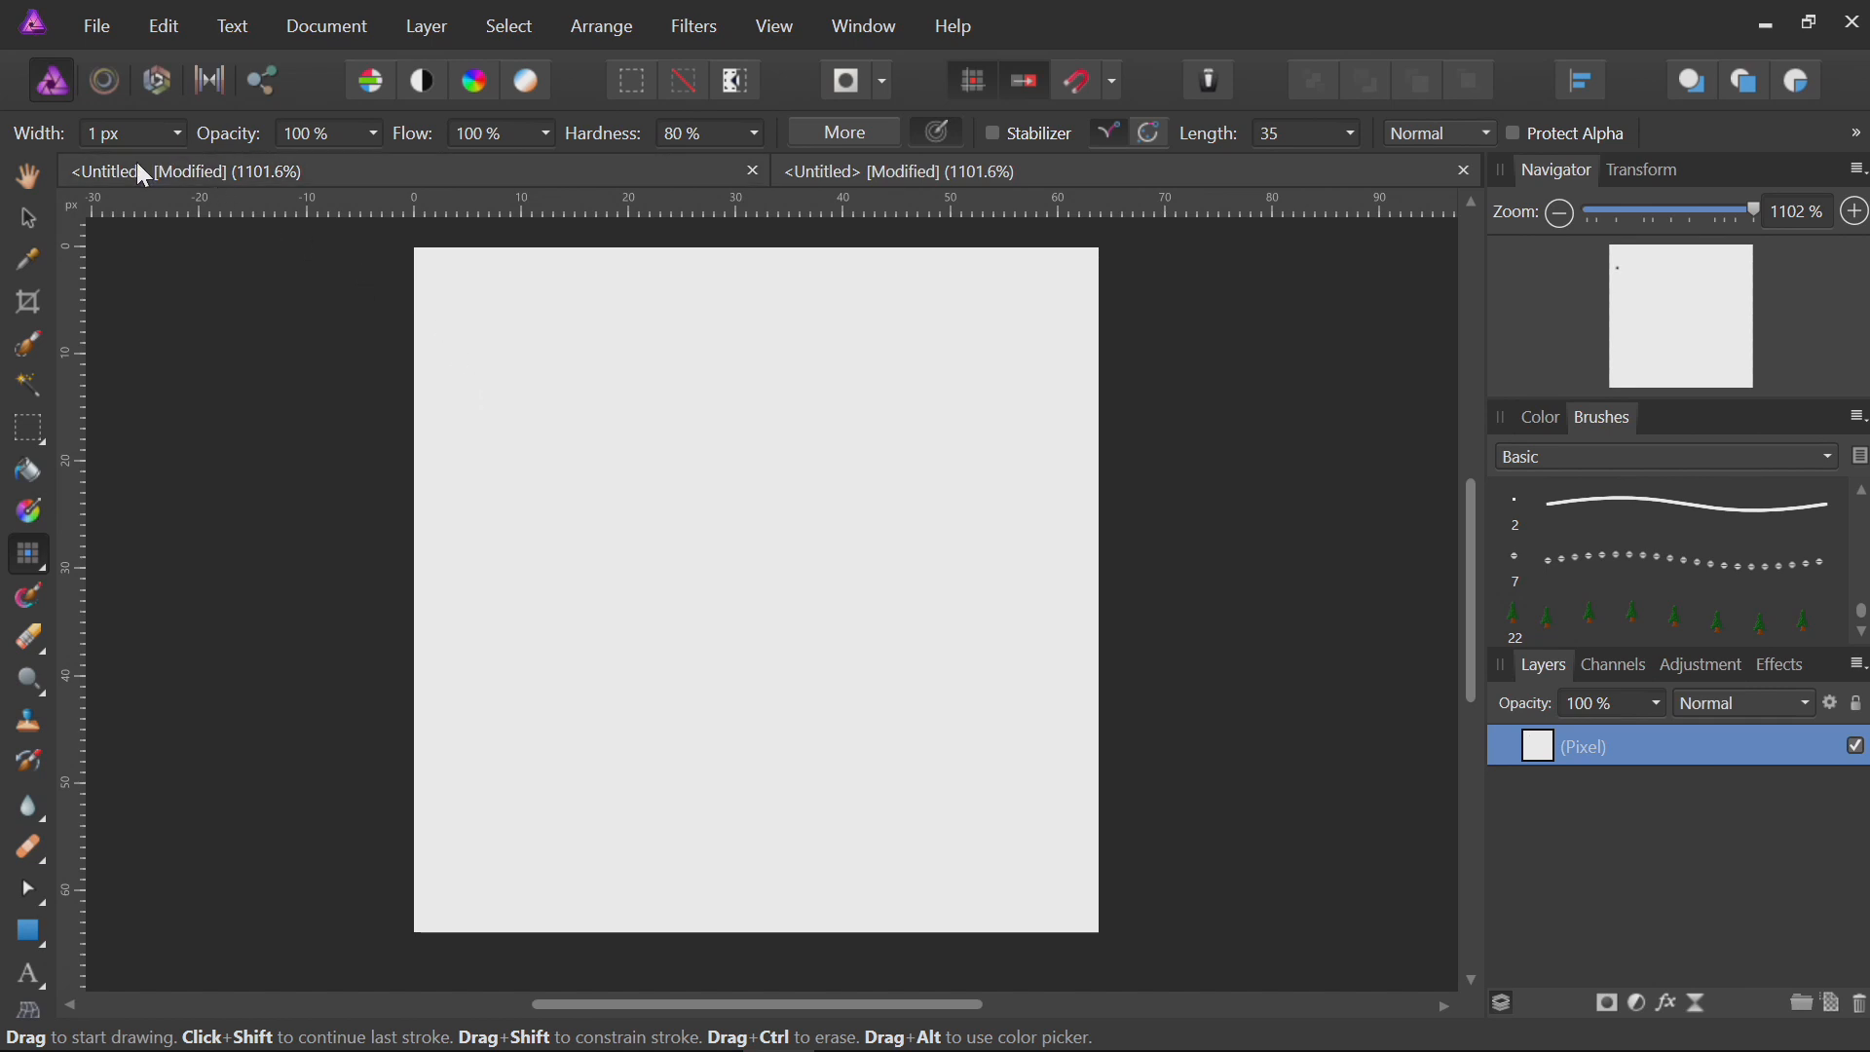
Place a single-pixel dot near the blank canvas's upper-left corner with the 1 px Pixel tool and undo the extra dot.
left_click(463, 329)
left_click(568, 339)
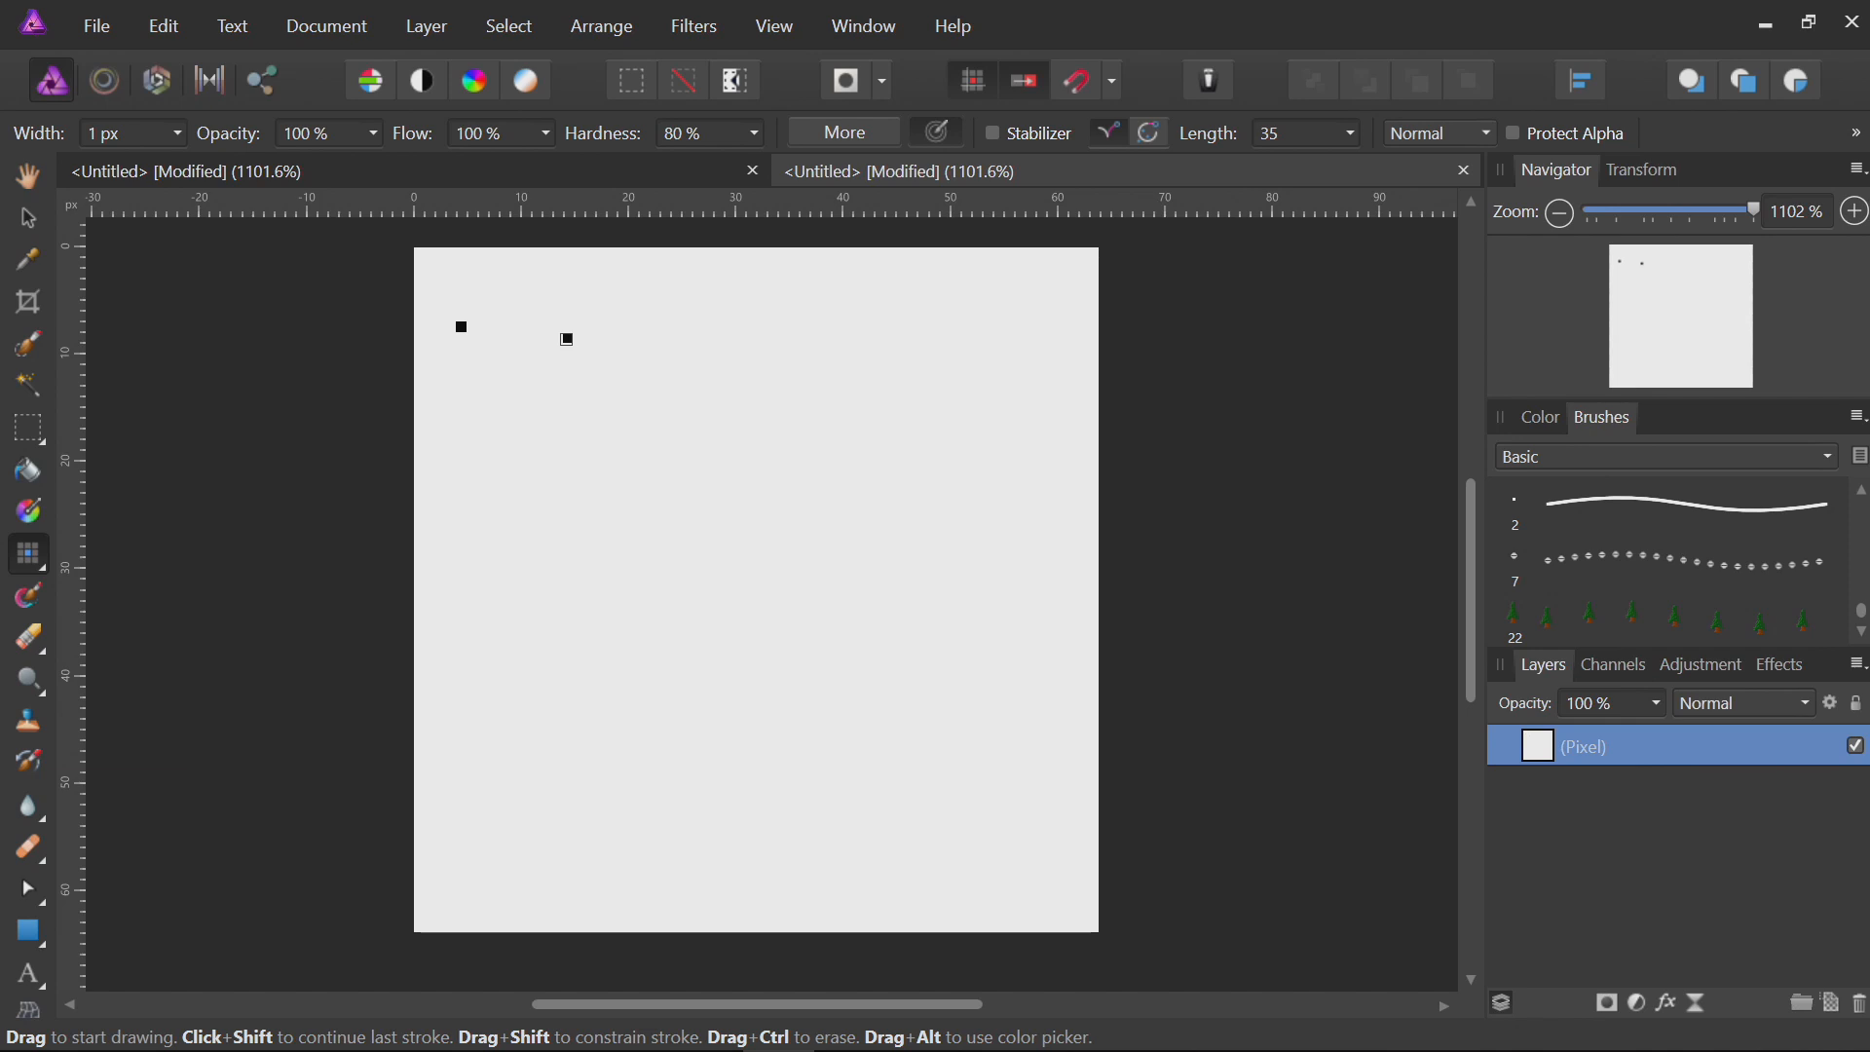
key("ctrl+z")
left_click(548, 329)
Stamp black squares in a row beside the dot while increasing the Pixel tool's width from 1.1 px to 1.5 px.
key("bracketright")
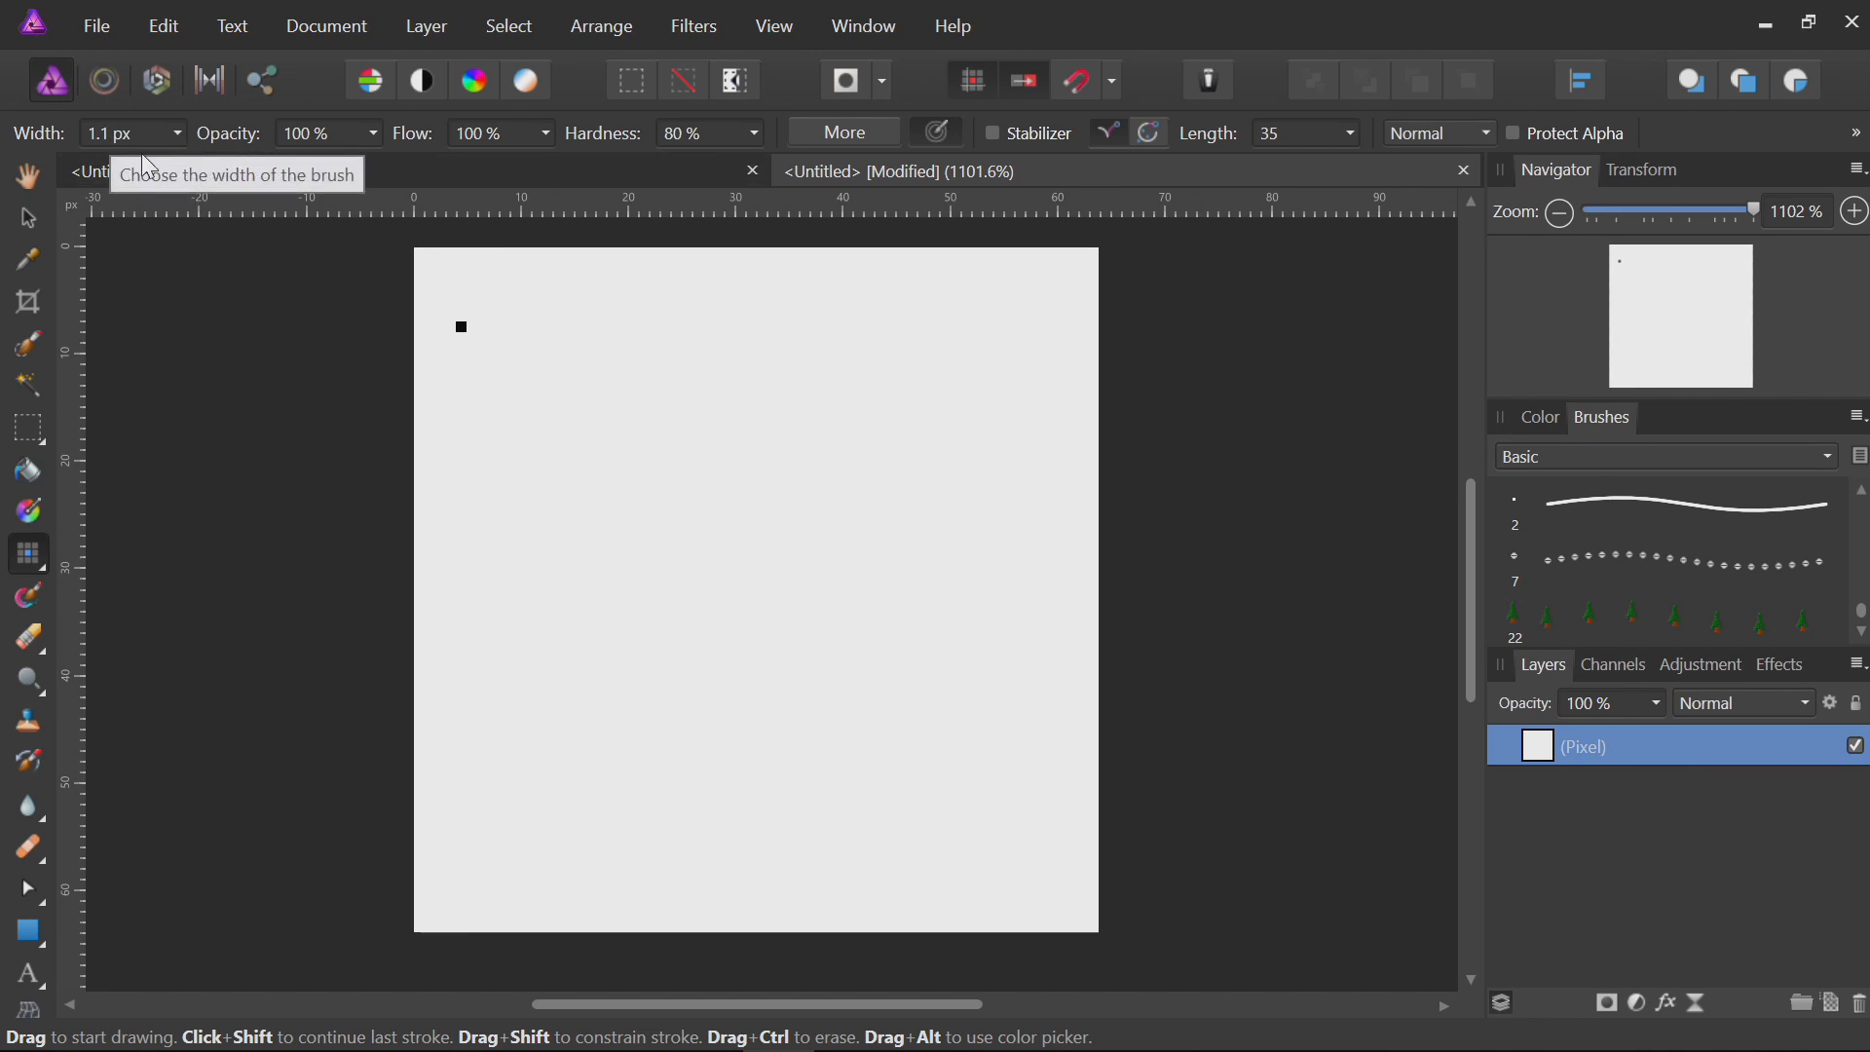
left_click(519, 351)
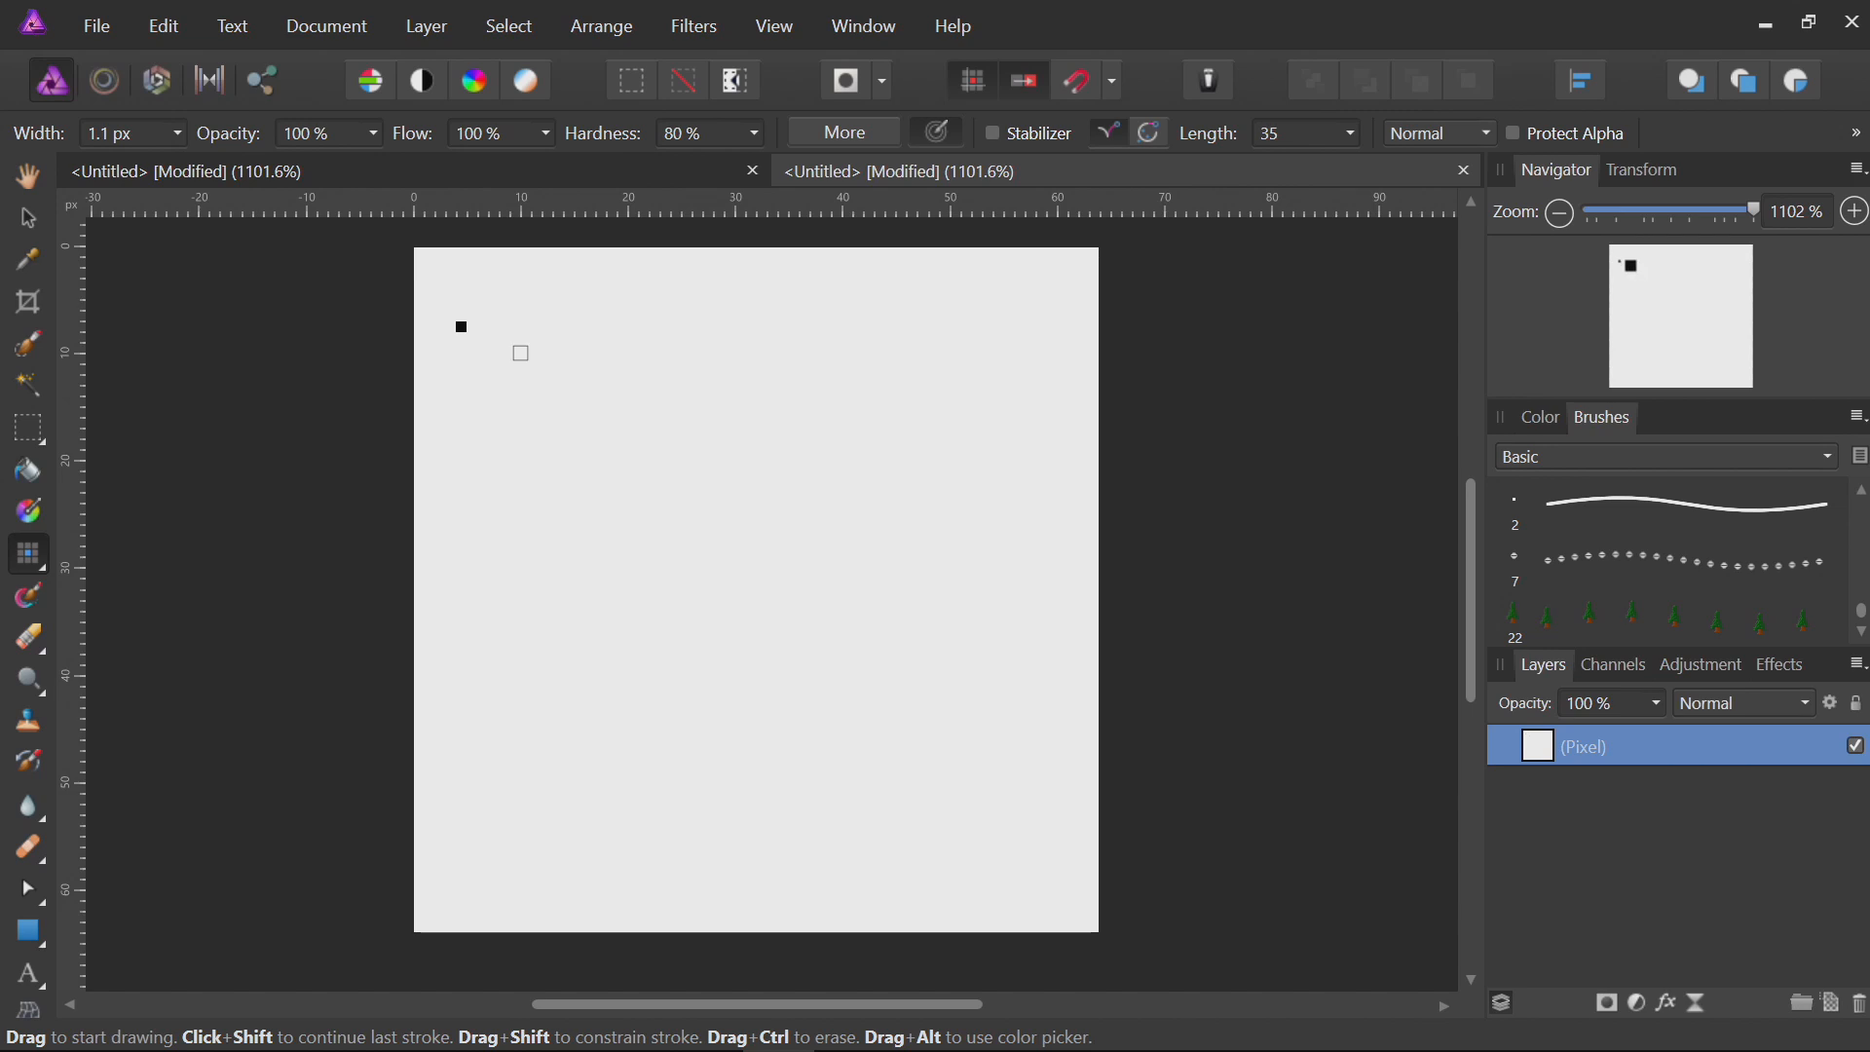
left_click(590, 348)
key("bracketright")
key("bracketright")
left_click(583, 348)
key("bracketright")
key("bracketright")
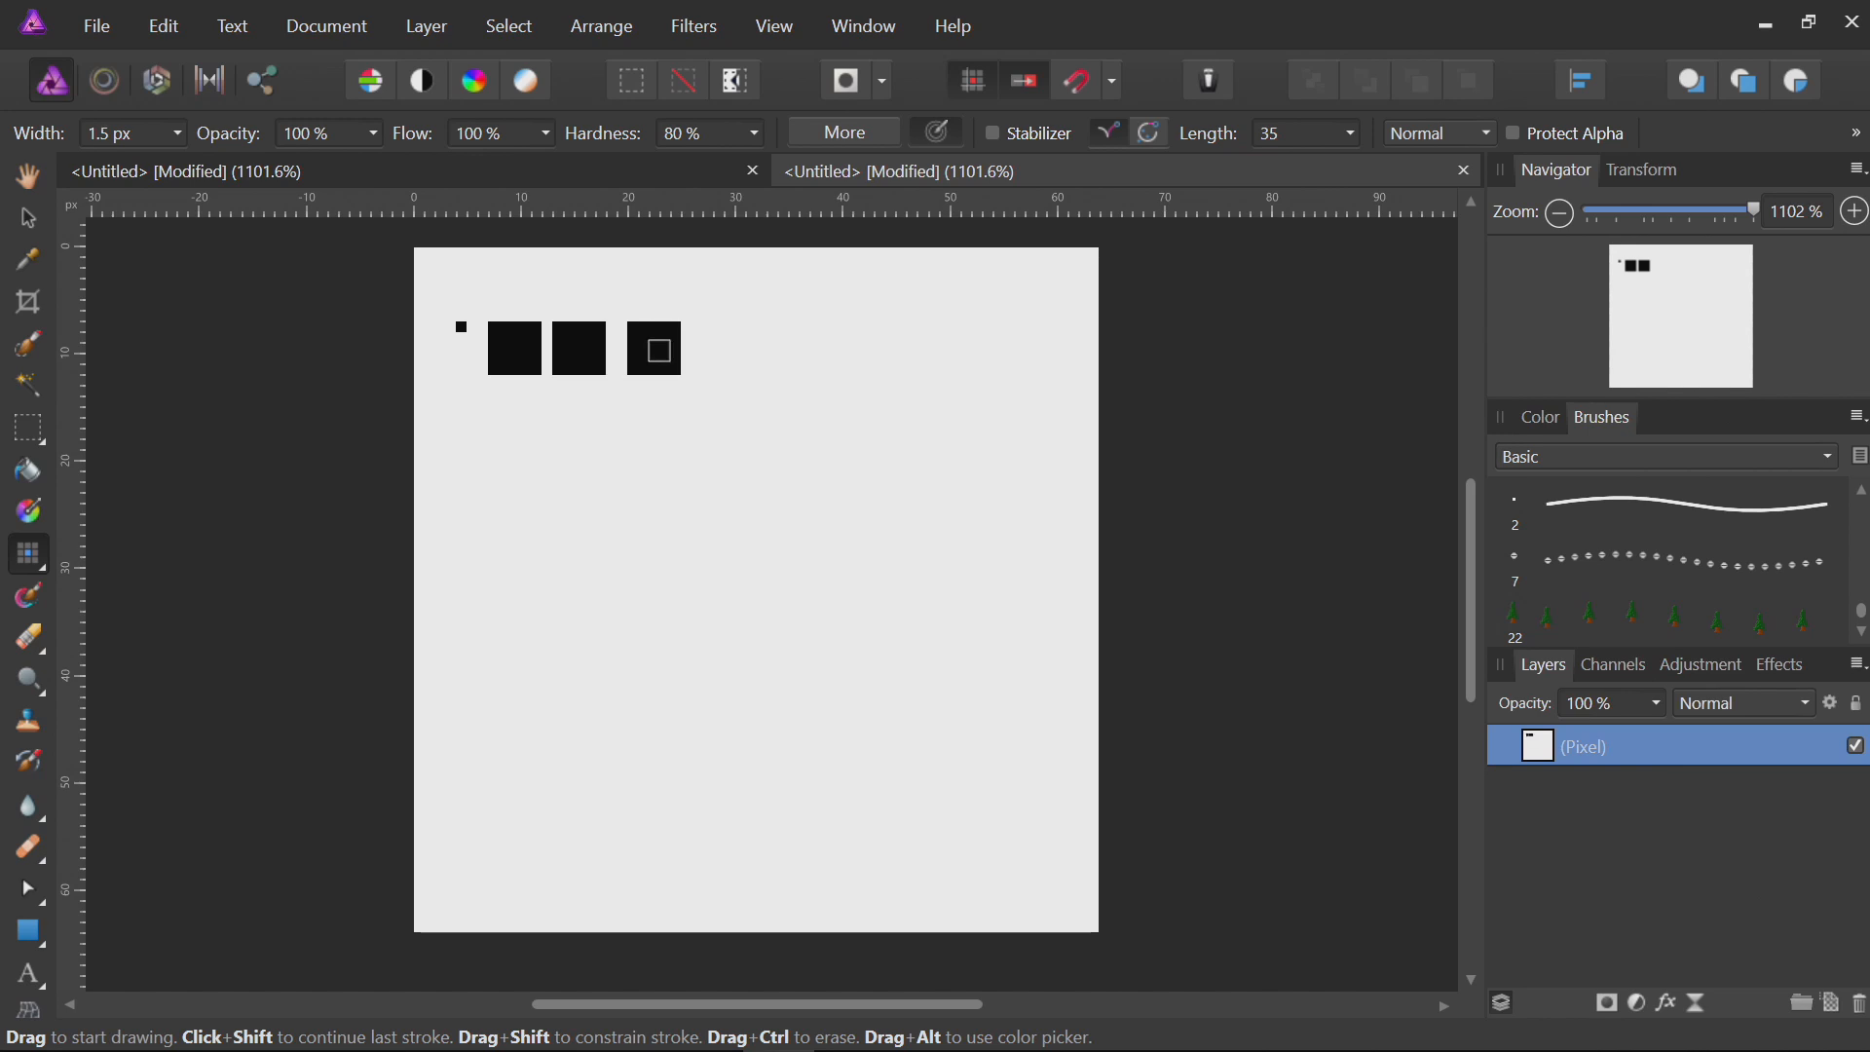
Continue the row with three more black squares, raising the Pixel tool's width step by step to 2 px.
left_click(654, 349)
key("bracketright")
key("bracketright")
left_click(728, 349)
key("bracketright")
key("bracketright")
key("bracketright")
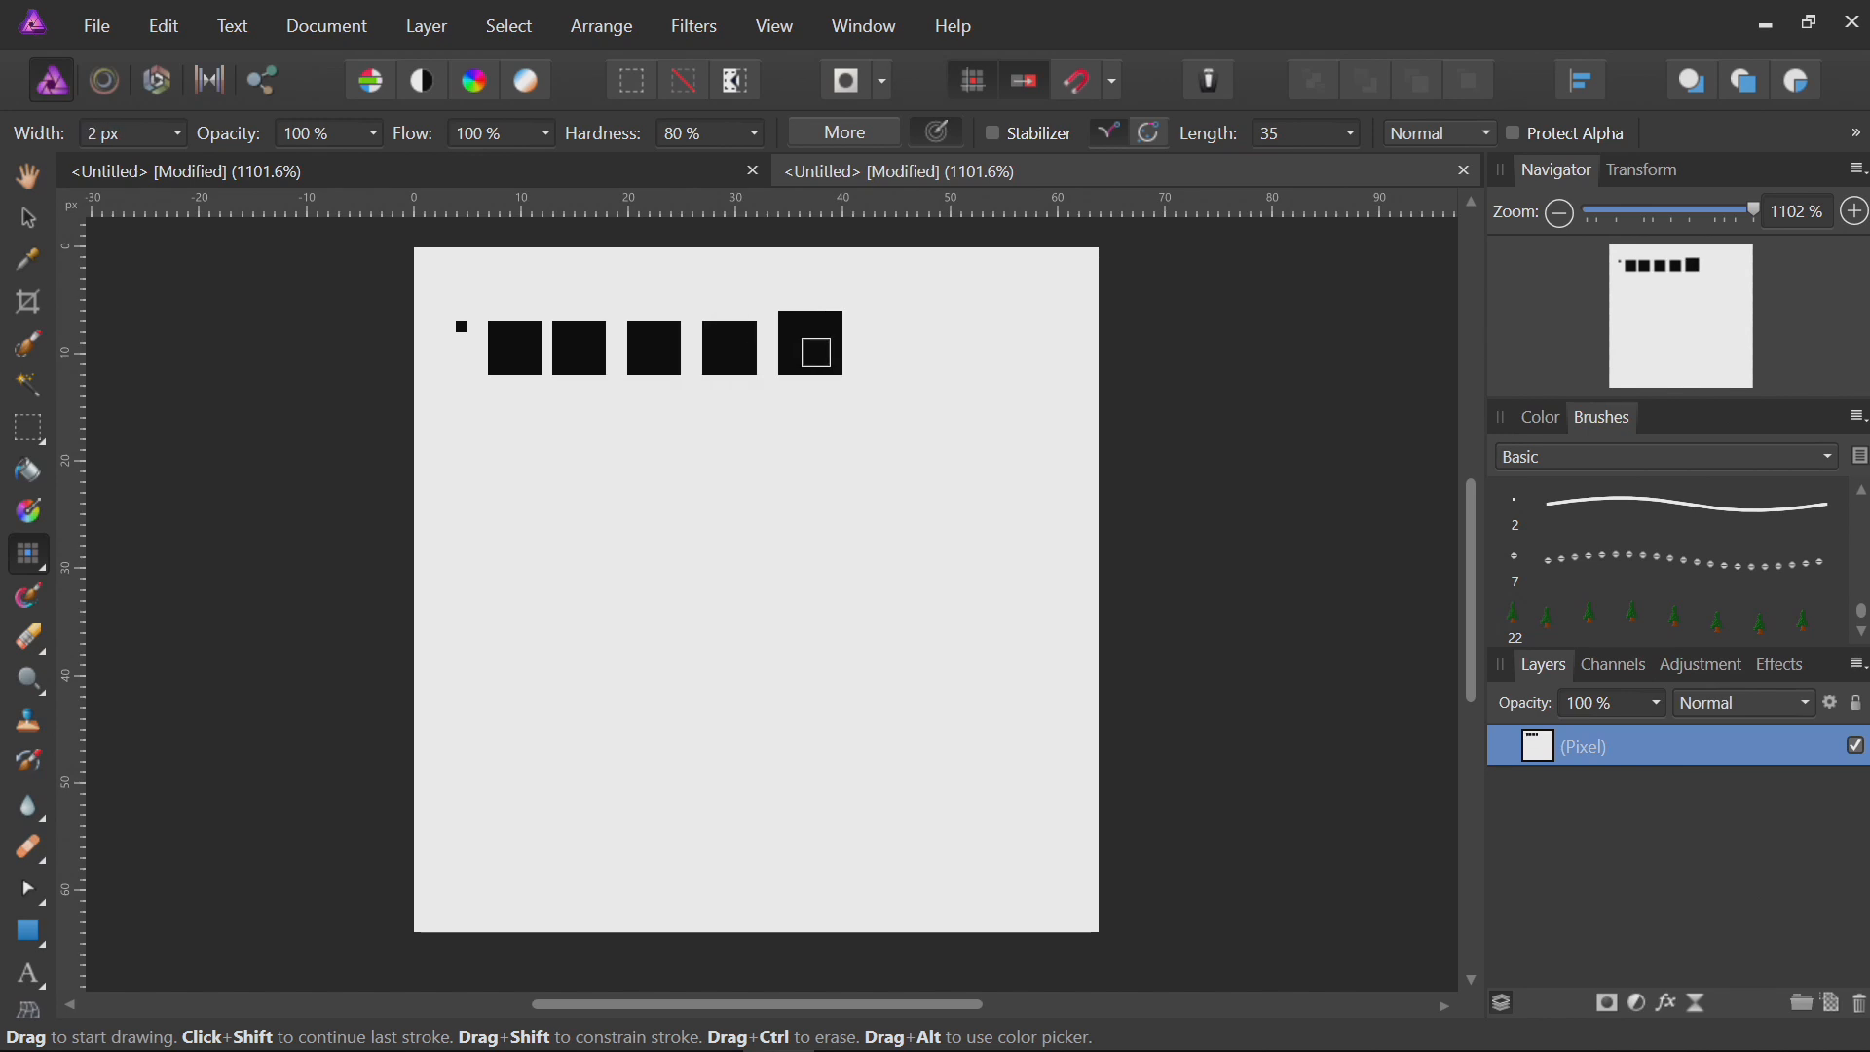
left_click(817, 352)
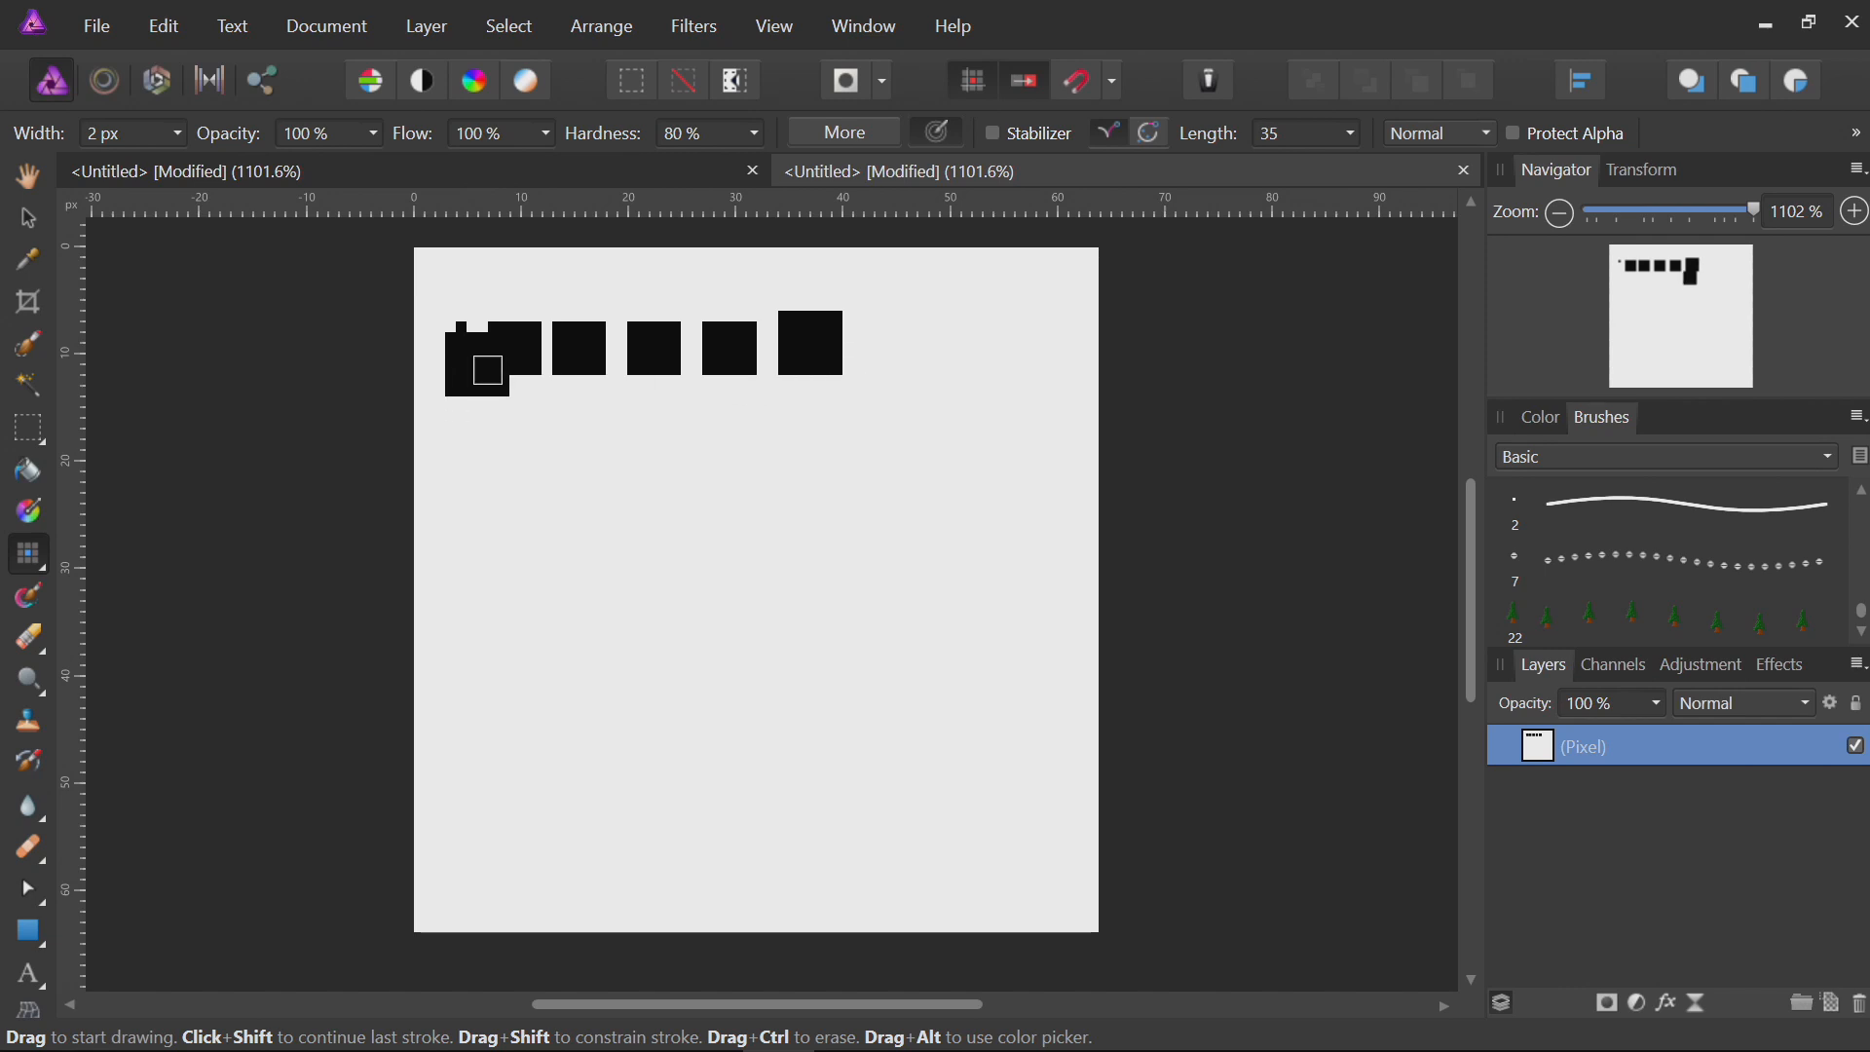
Reduce the Pixel tool's width to 1 px and draw small pixels beyond the end of the row of squares.
key("bracketleft")
key("bracketleft")
key("bracketleft")
key("bracketleft")
key("bracketleft")
key("bracketleft")
key("bracketleft")
key("bracketleft")
key("bracketleft")
key("bracketleft")
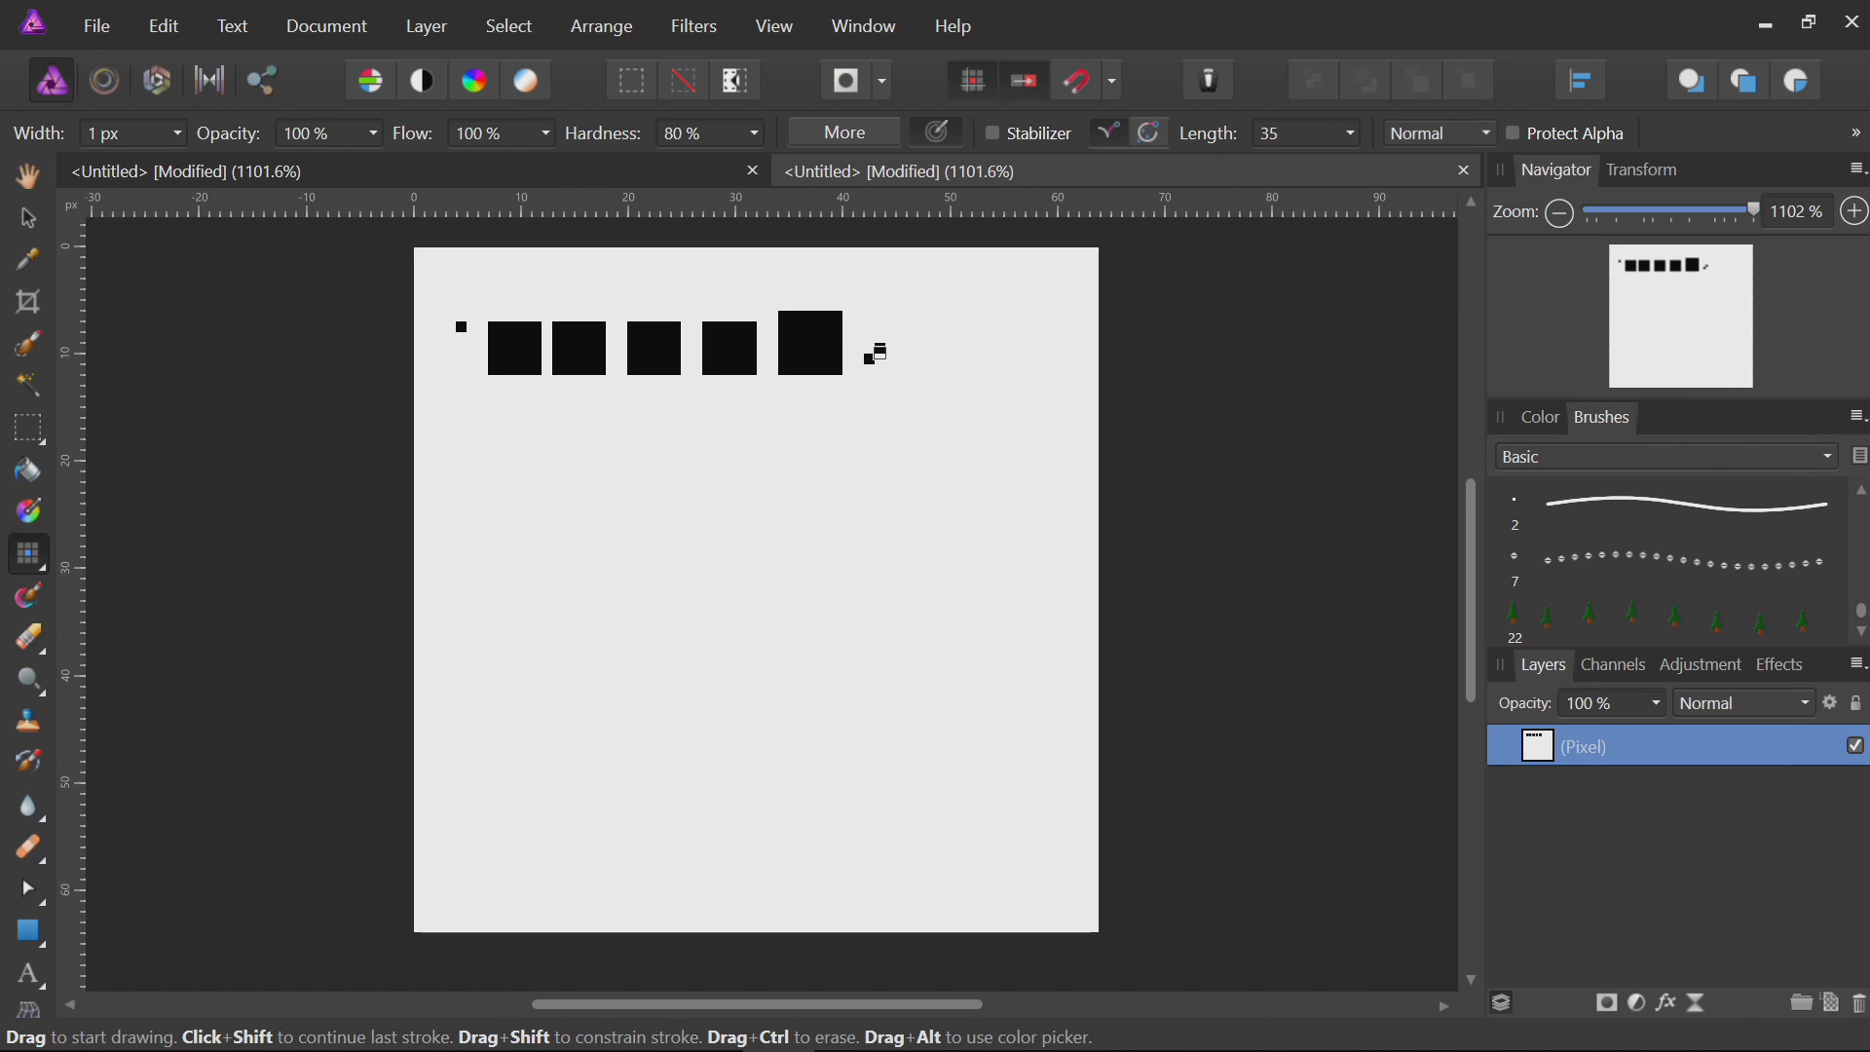
left_click(999, 479)
left_click(729, 506)
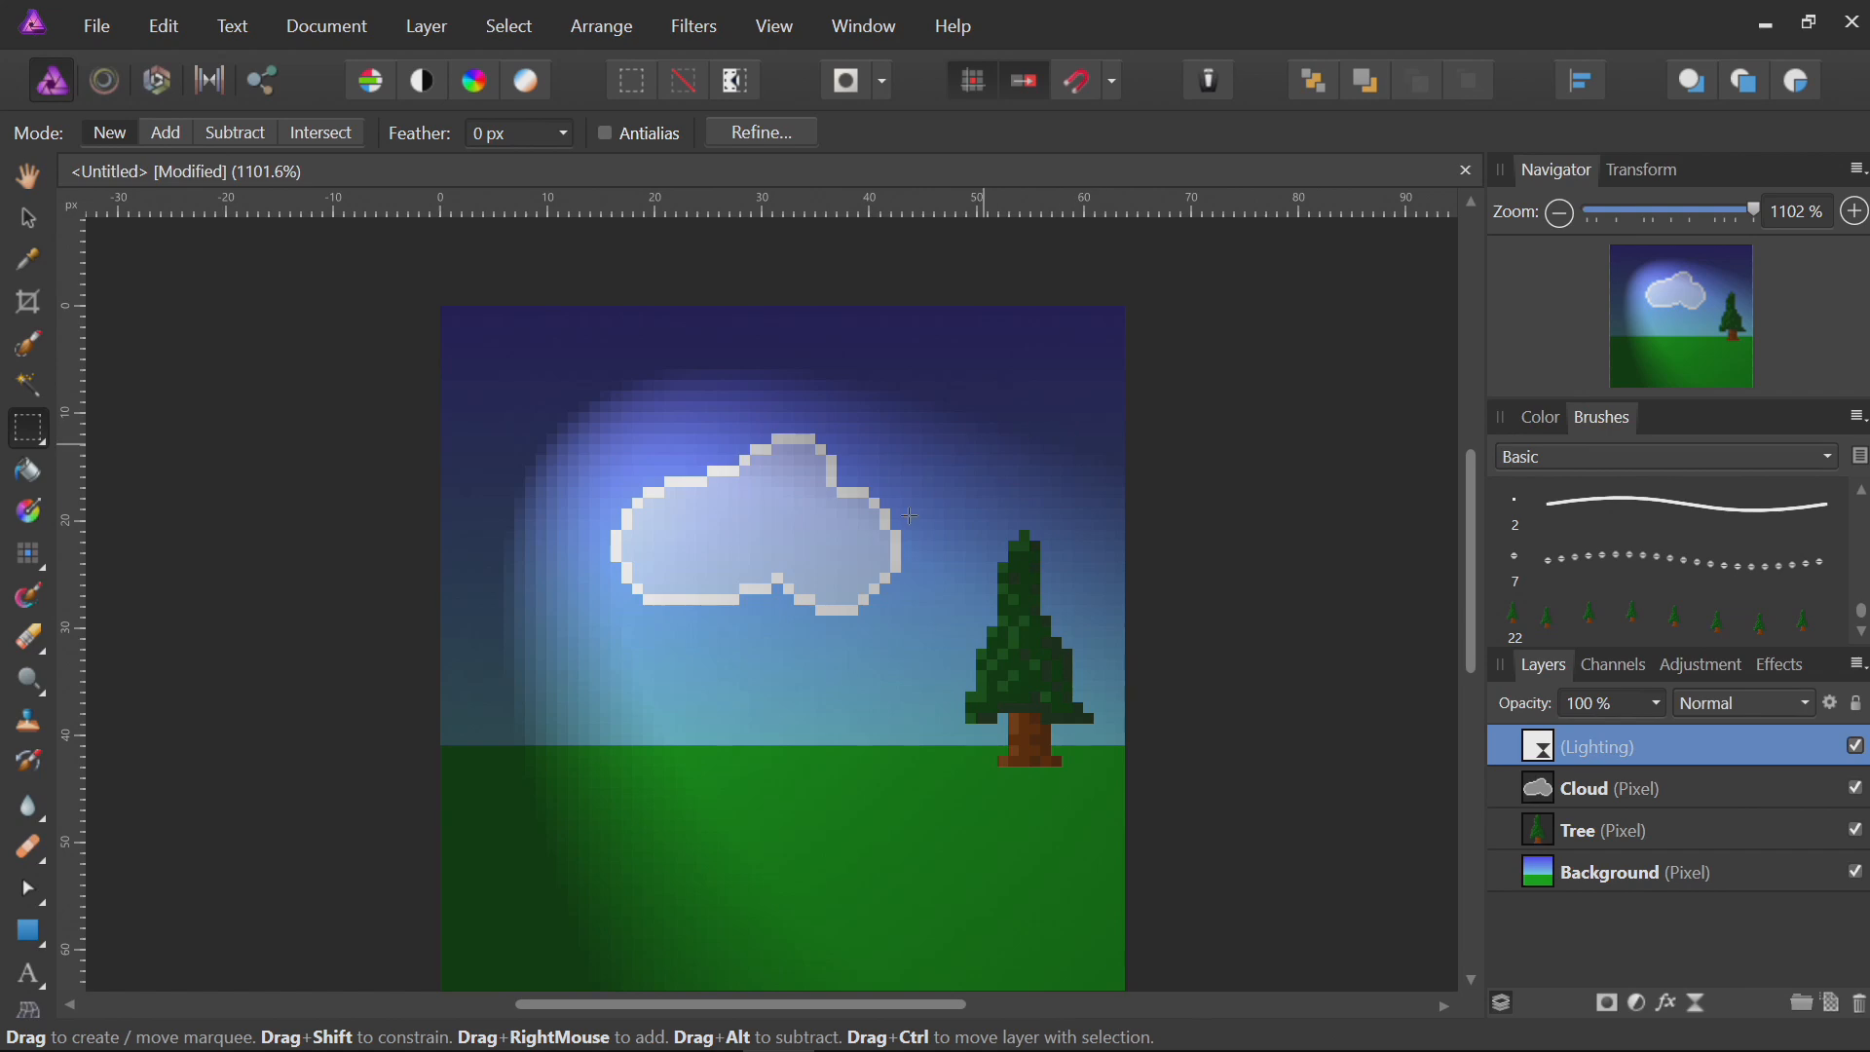
Marquee-select the area around the tree and export it as a PNG with the area set to Selection with background.
left_click_drag(857, 507, 1107, 788)
left_click(101, 24)
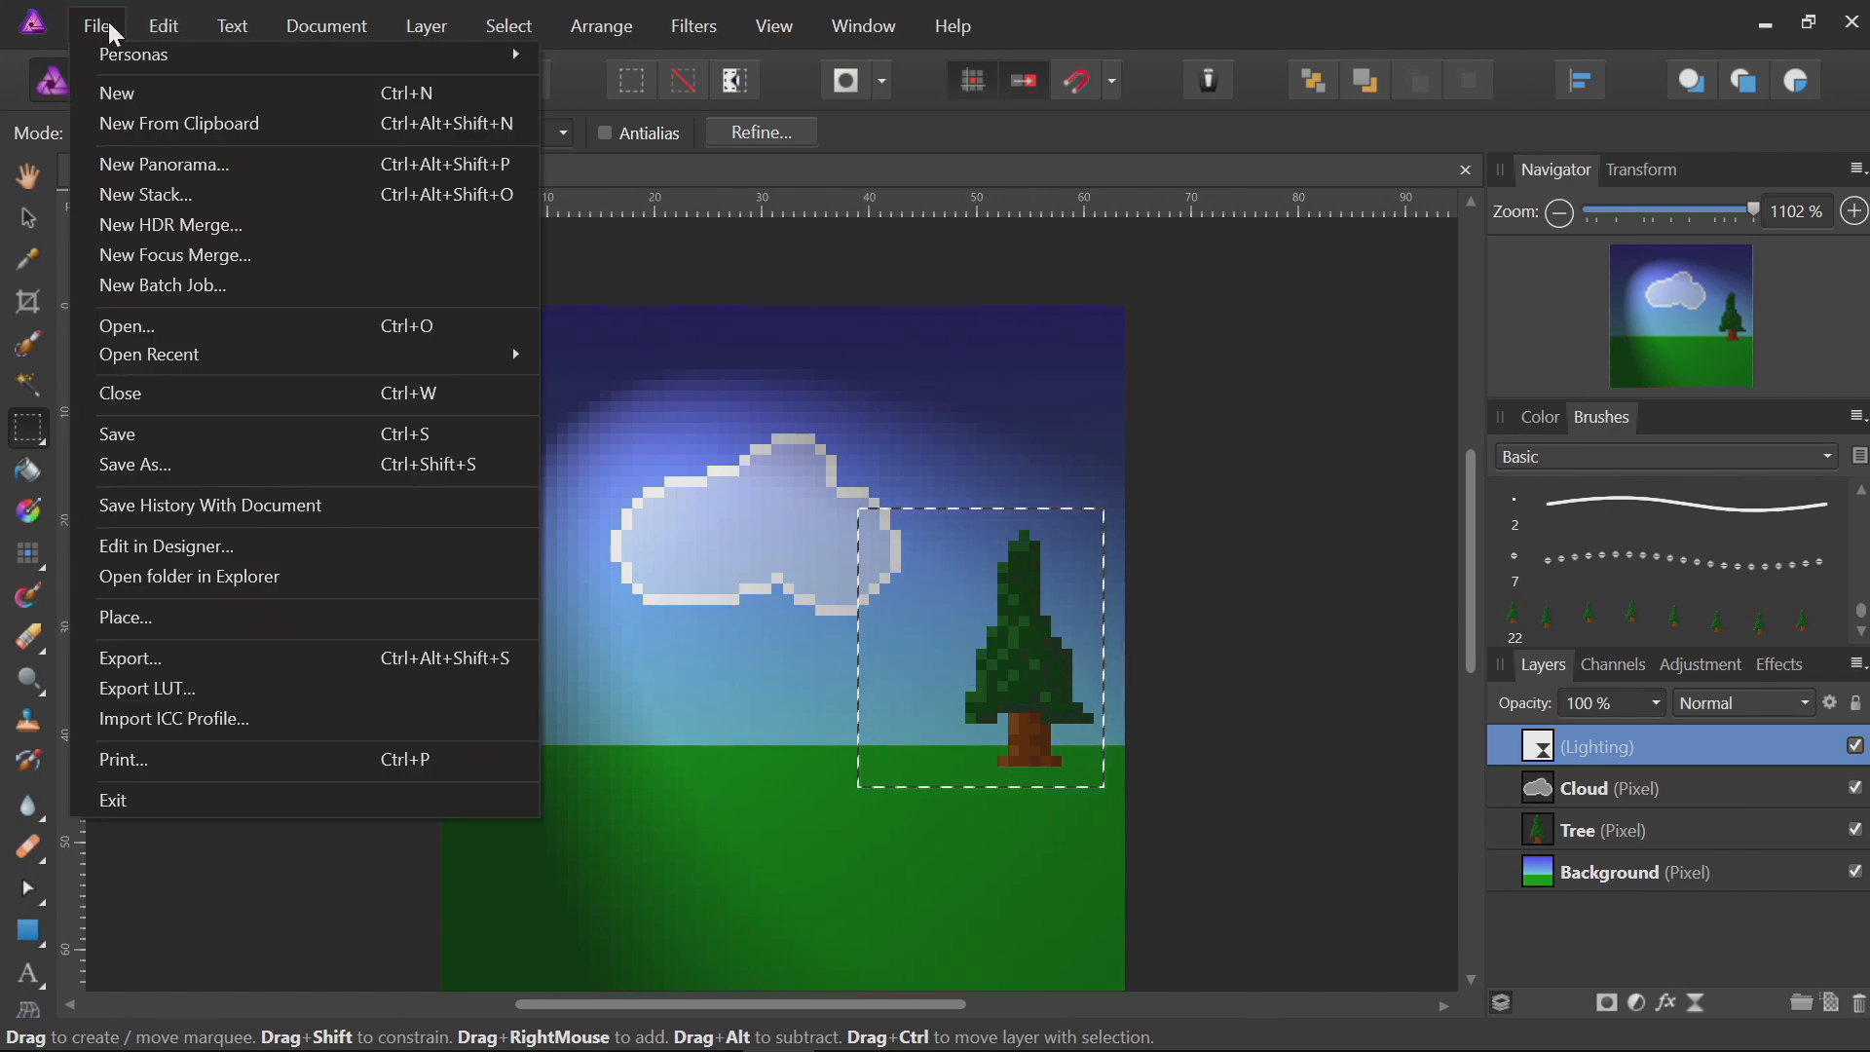
left_click(188, 658)
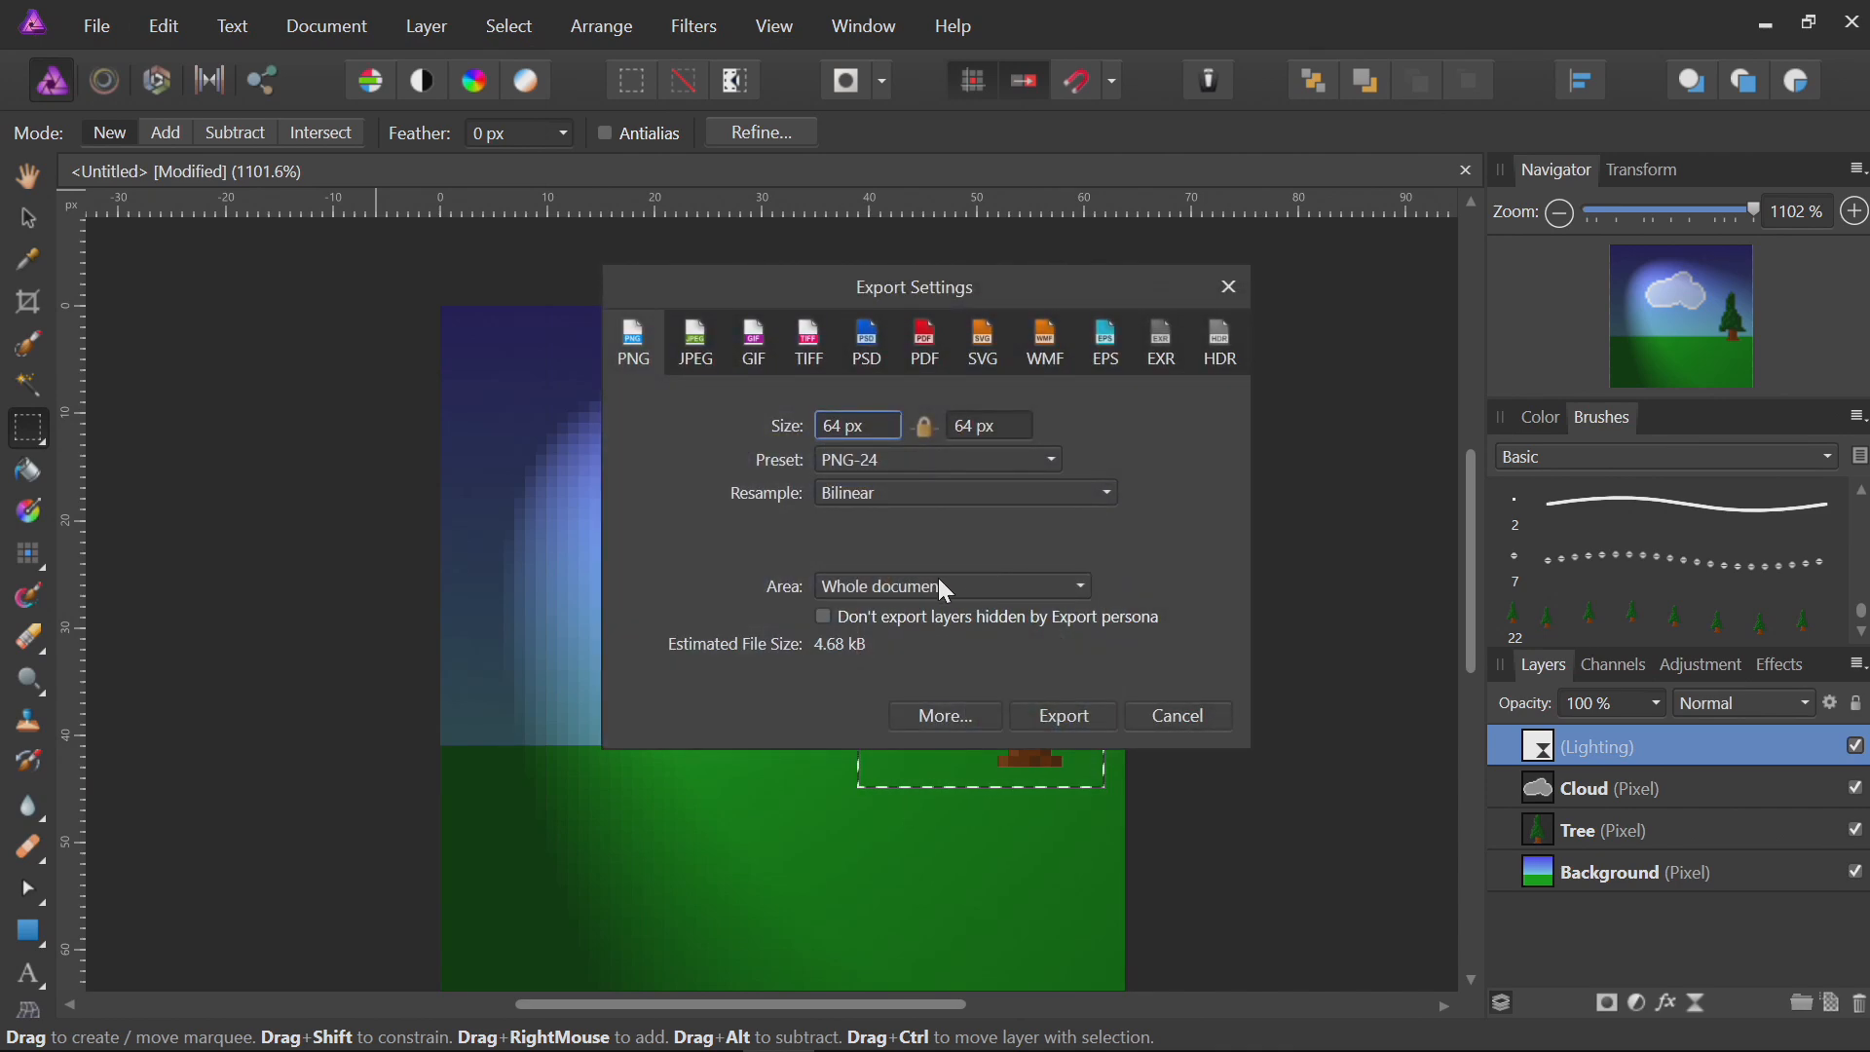
left_click(941, 584)
left_click(907, 652)
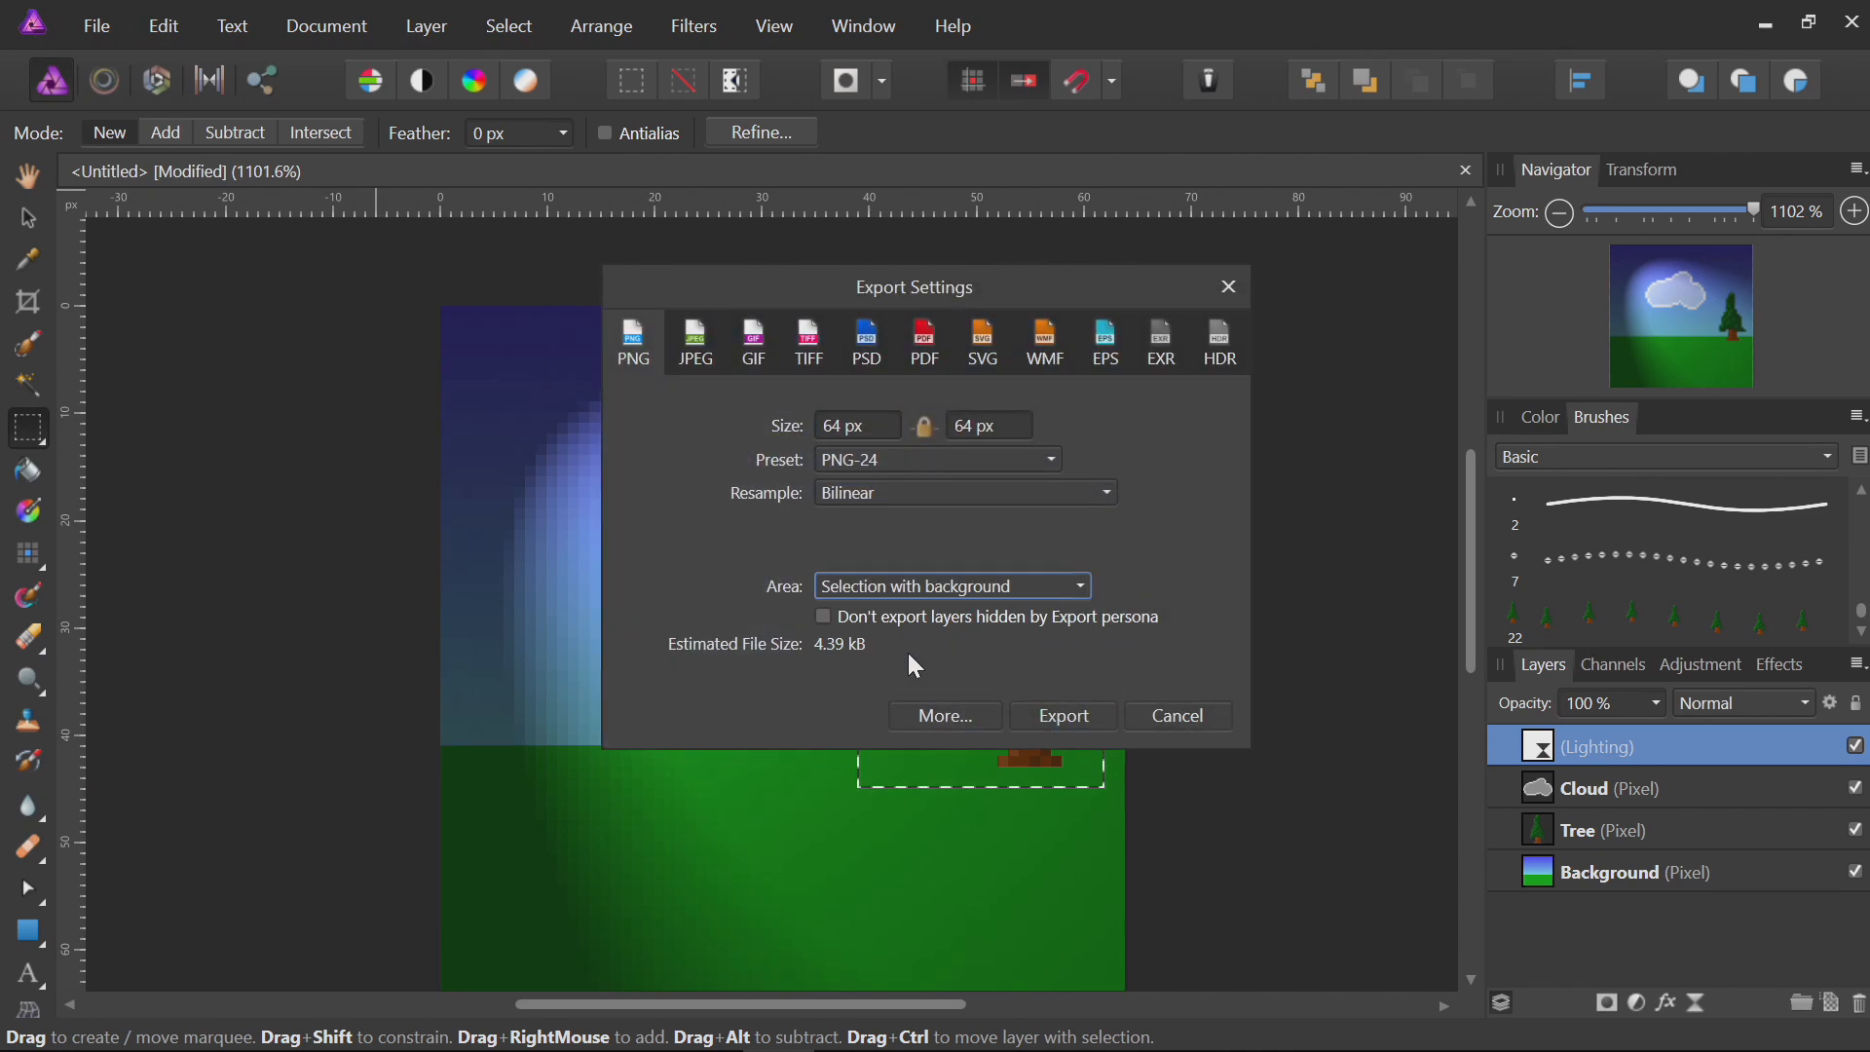
left_click(1066, 715)
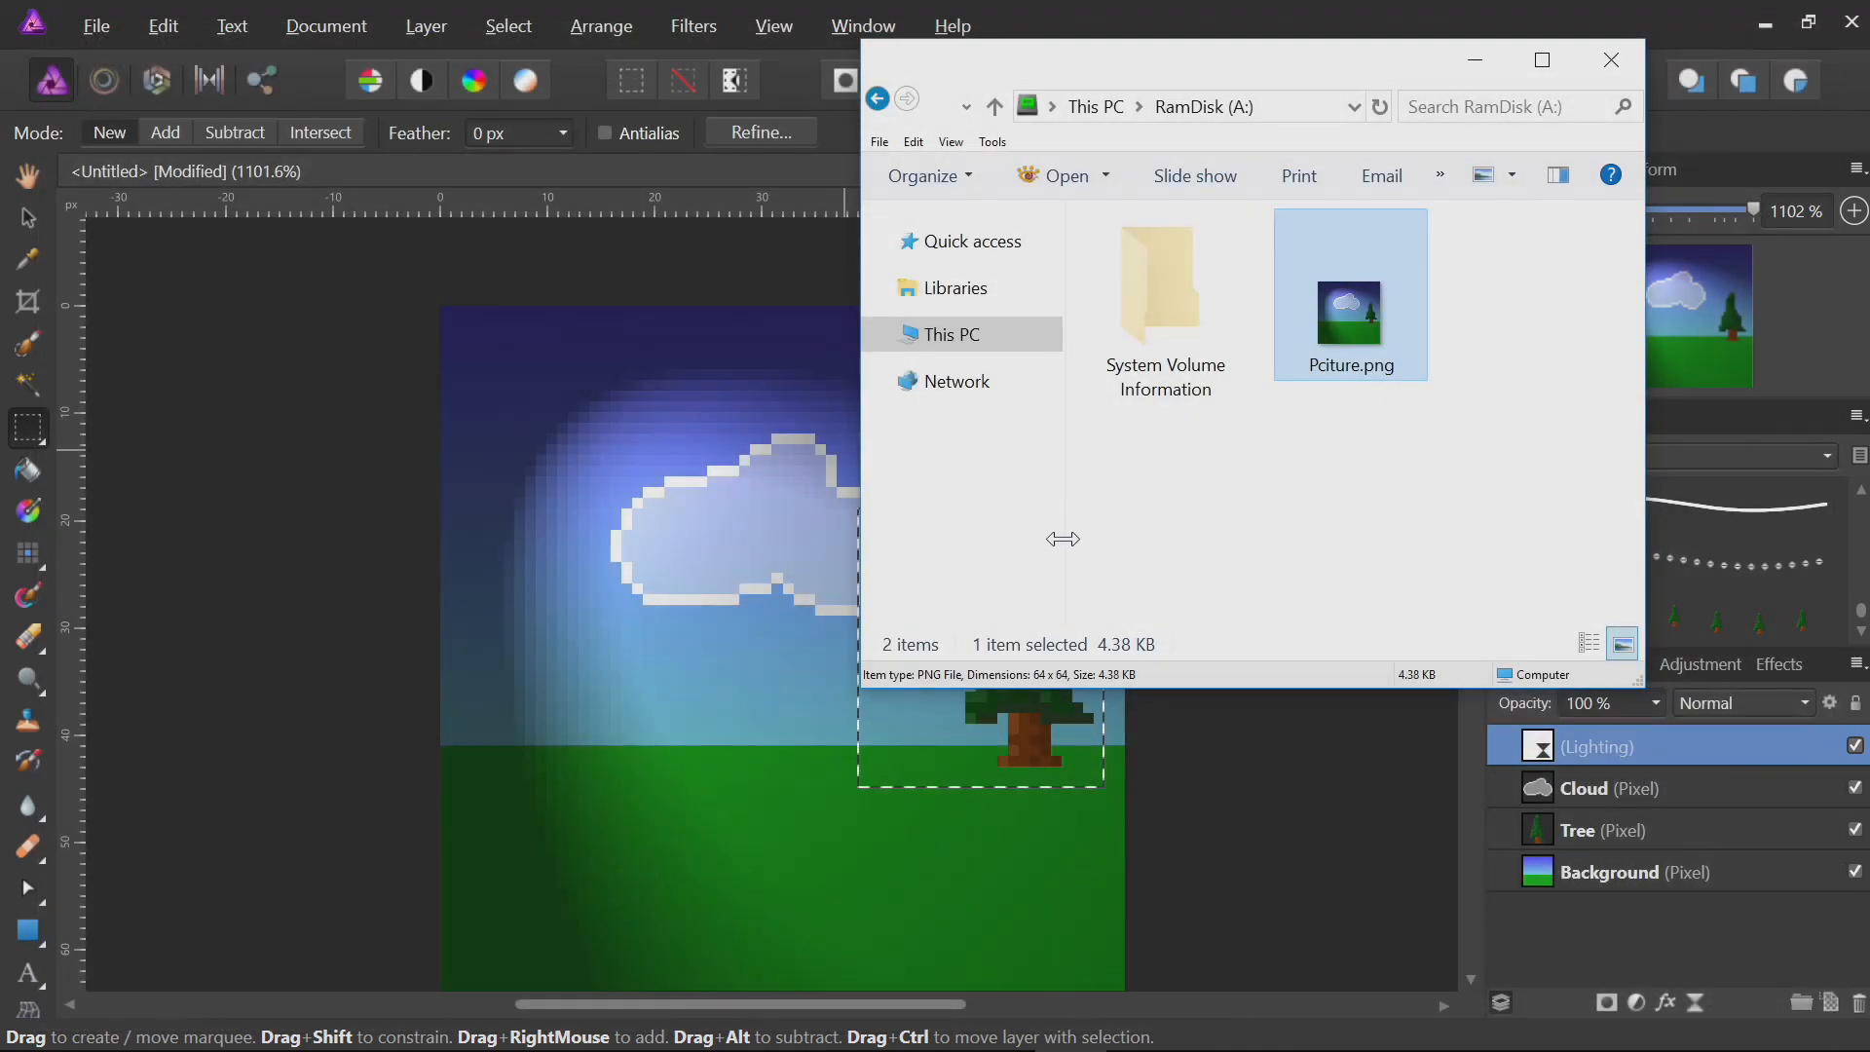
Open the exported Pciture.png in the image viewer to check it, and close the viewer and its folder.
double_click(1354, 324)
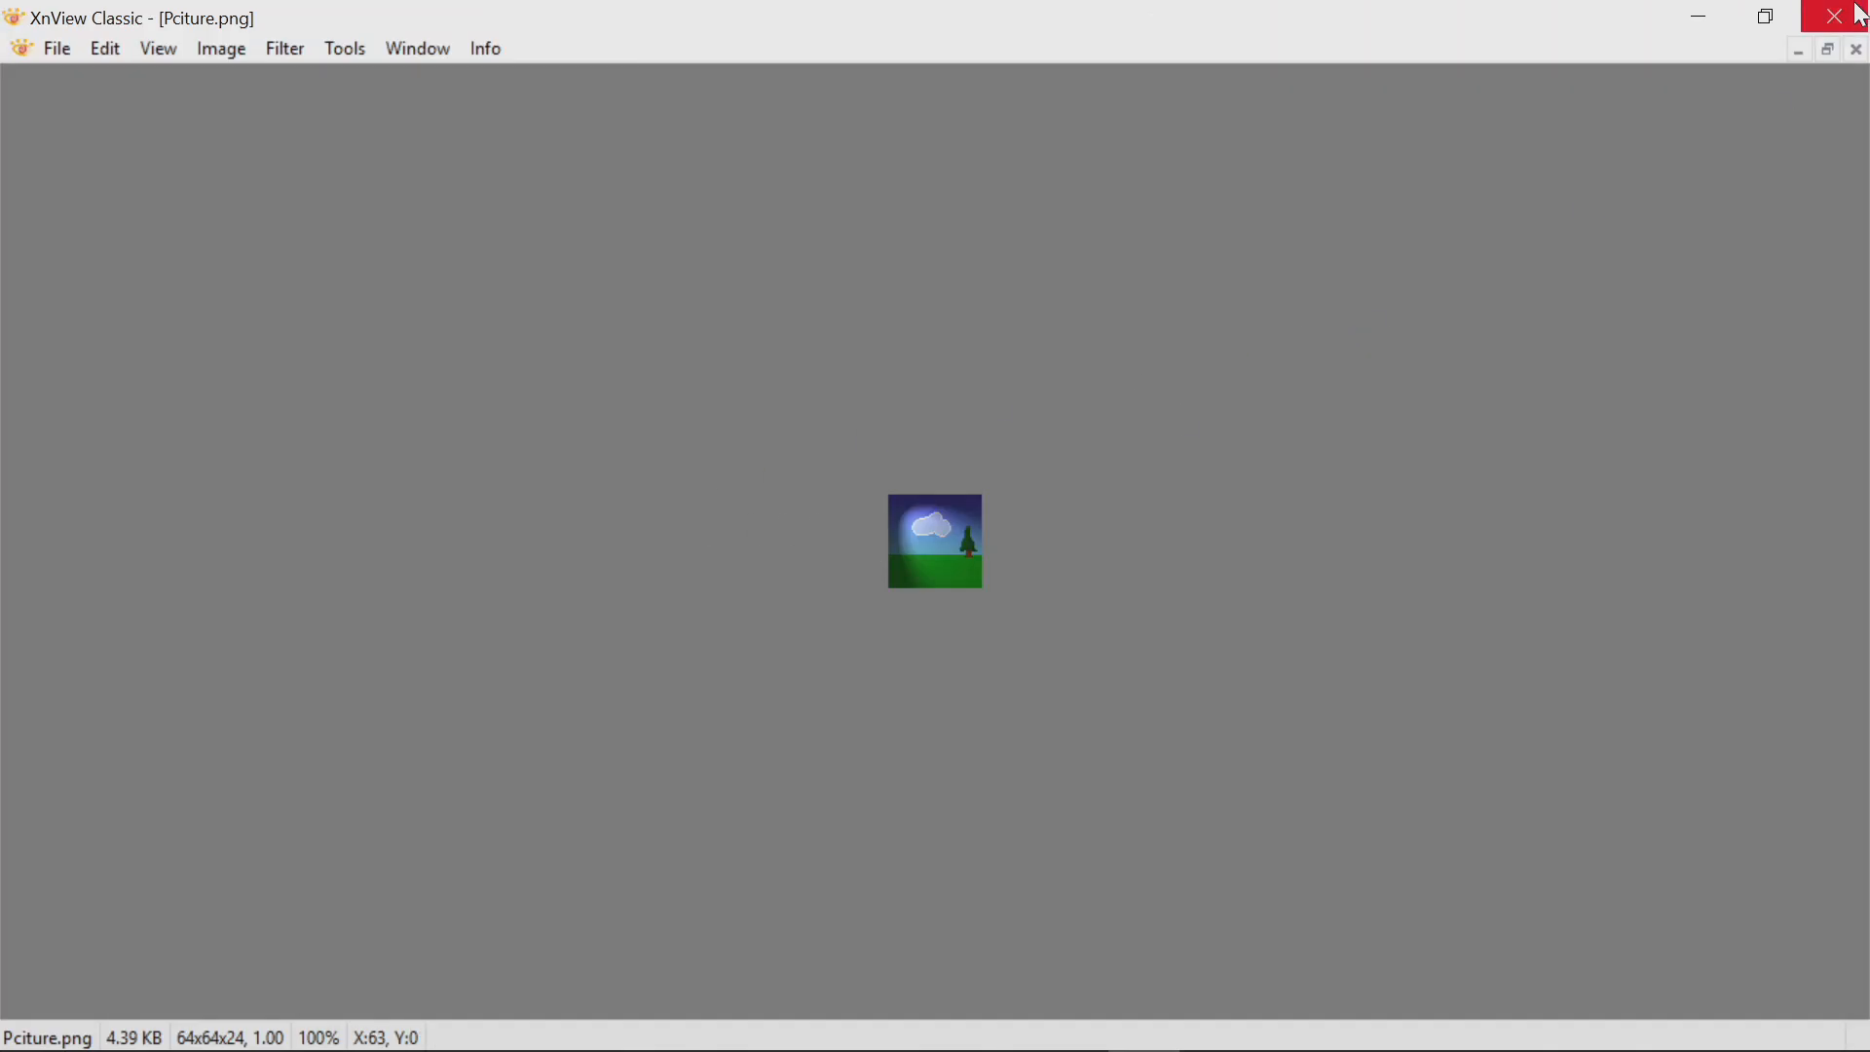
left_click(1849, 12)
left_click(1611, 60)
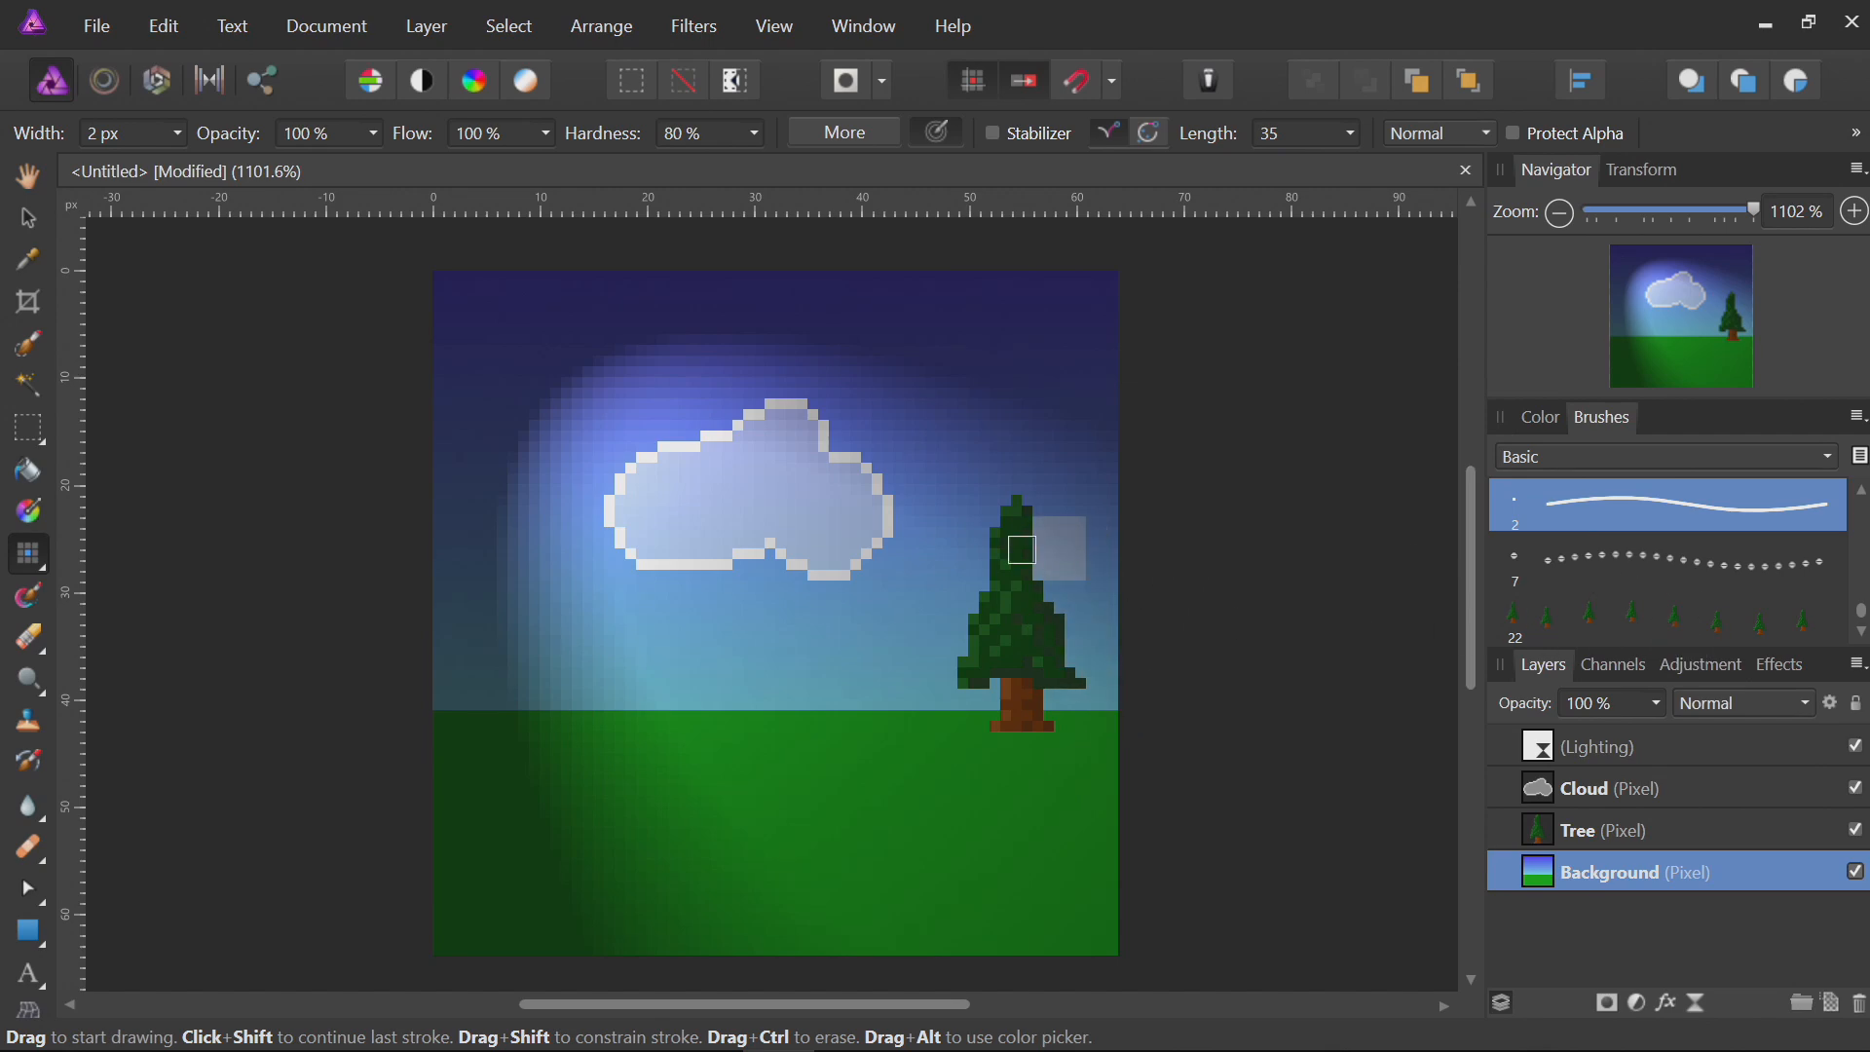
Choose the tree image brush, set its width to 11 px and stamp a small tree on the Background layer below the cloud.
left_click(1702, 637)
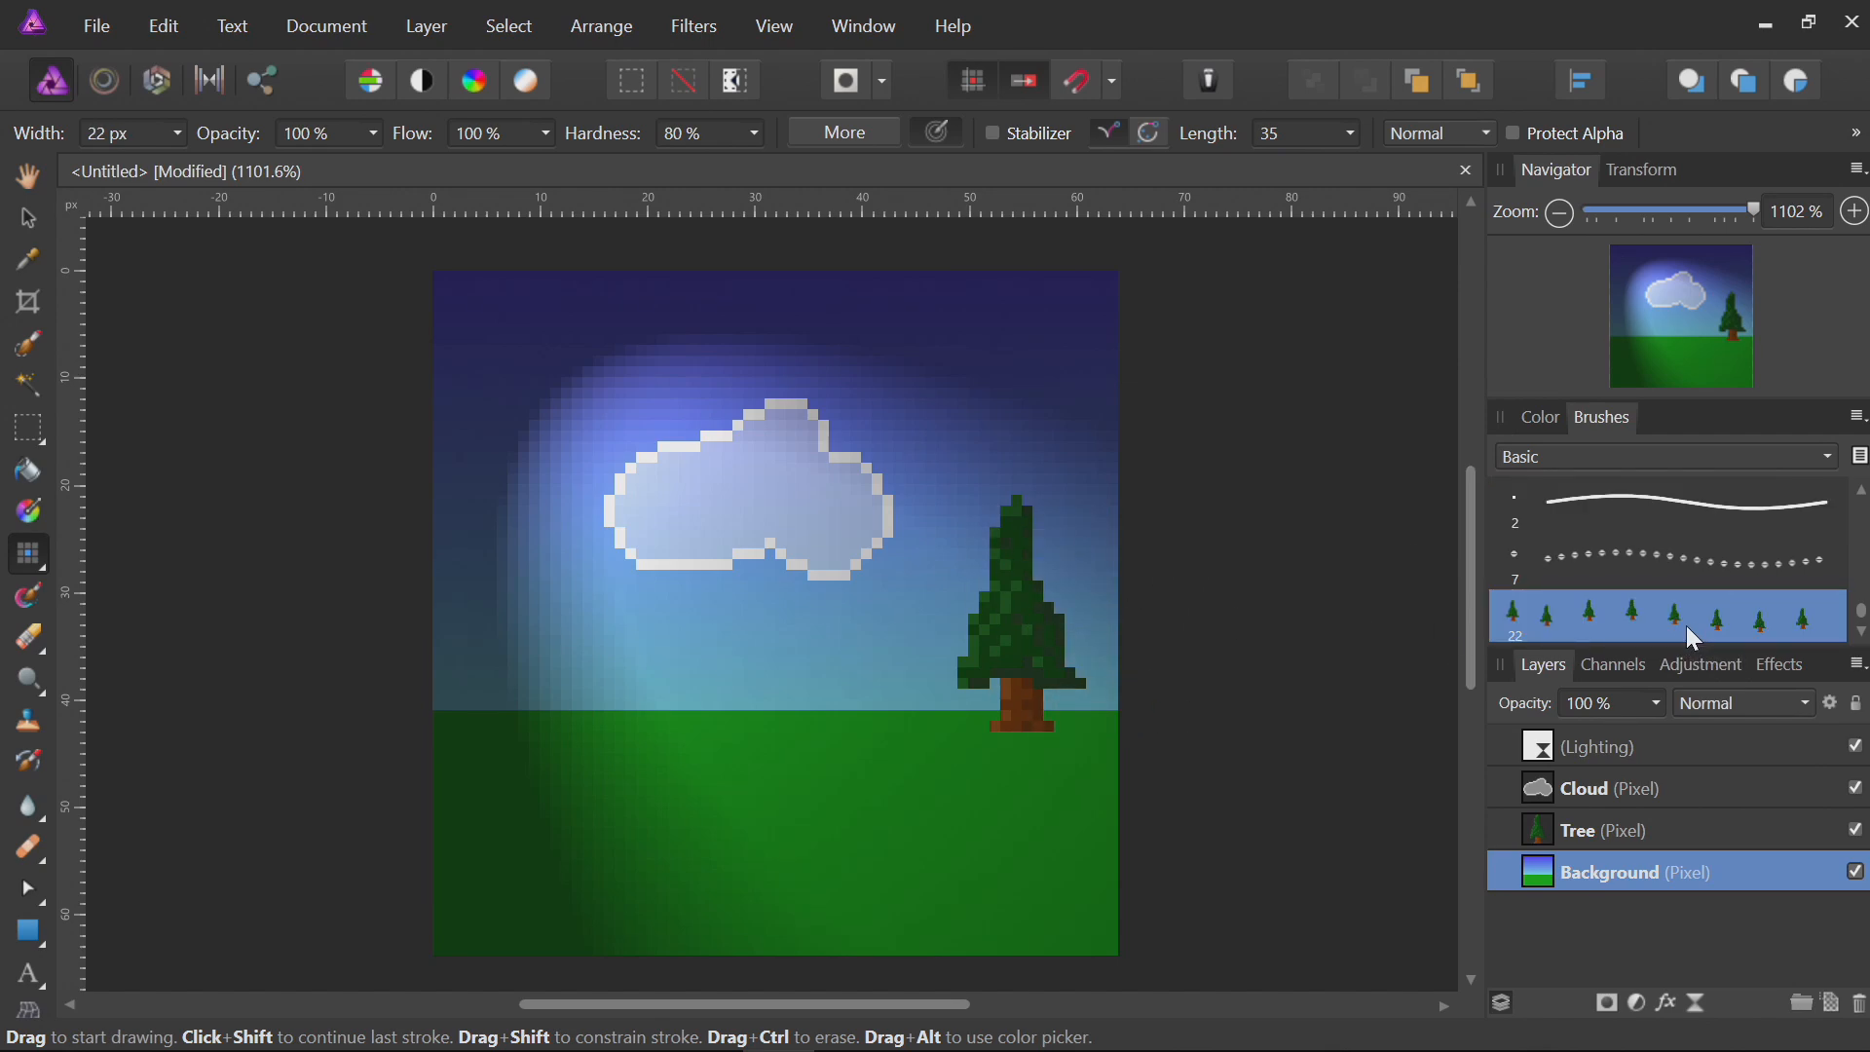
left_click(745, 682)
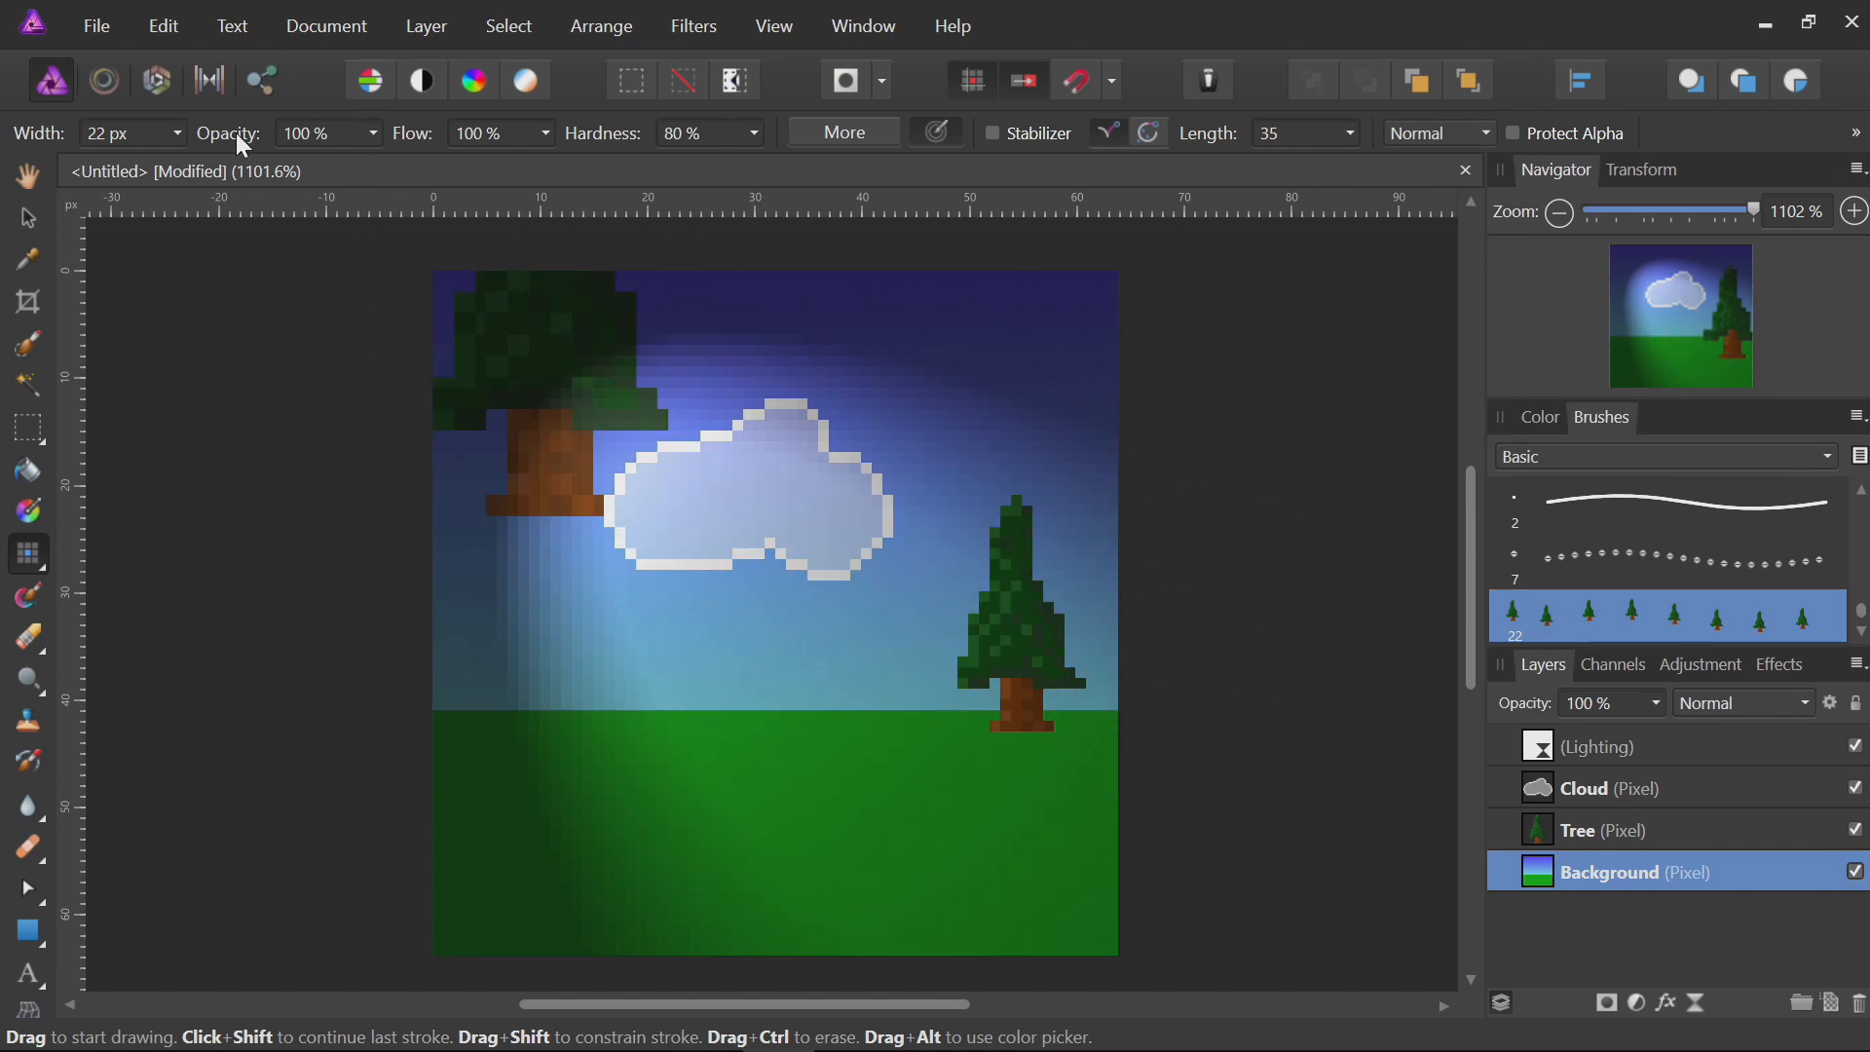
left_click(134, 135)
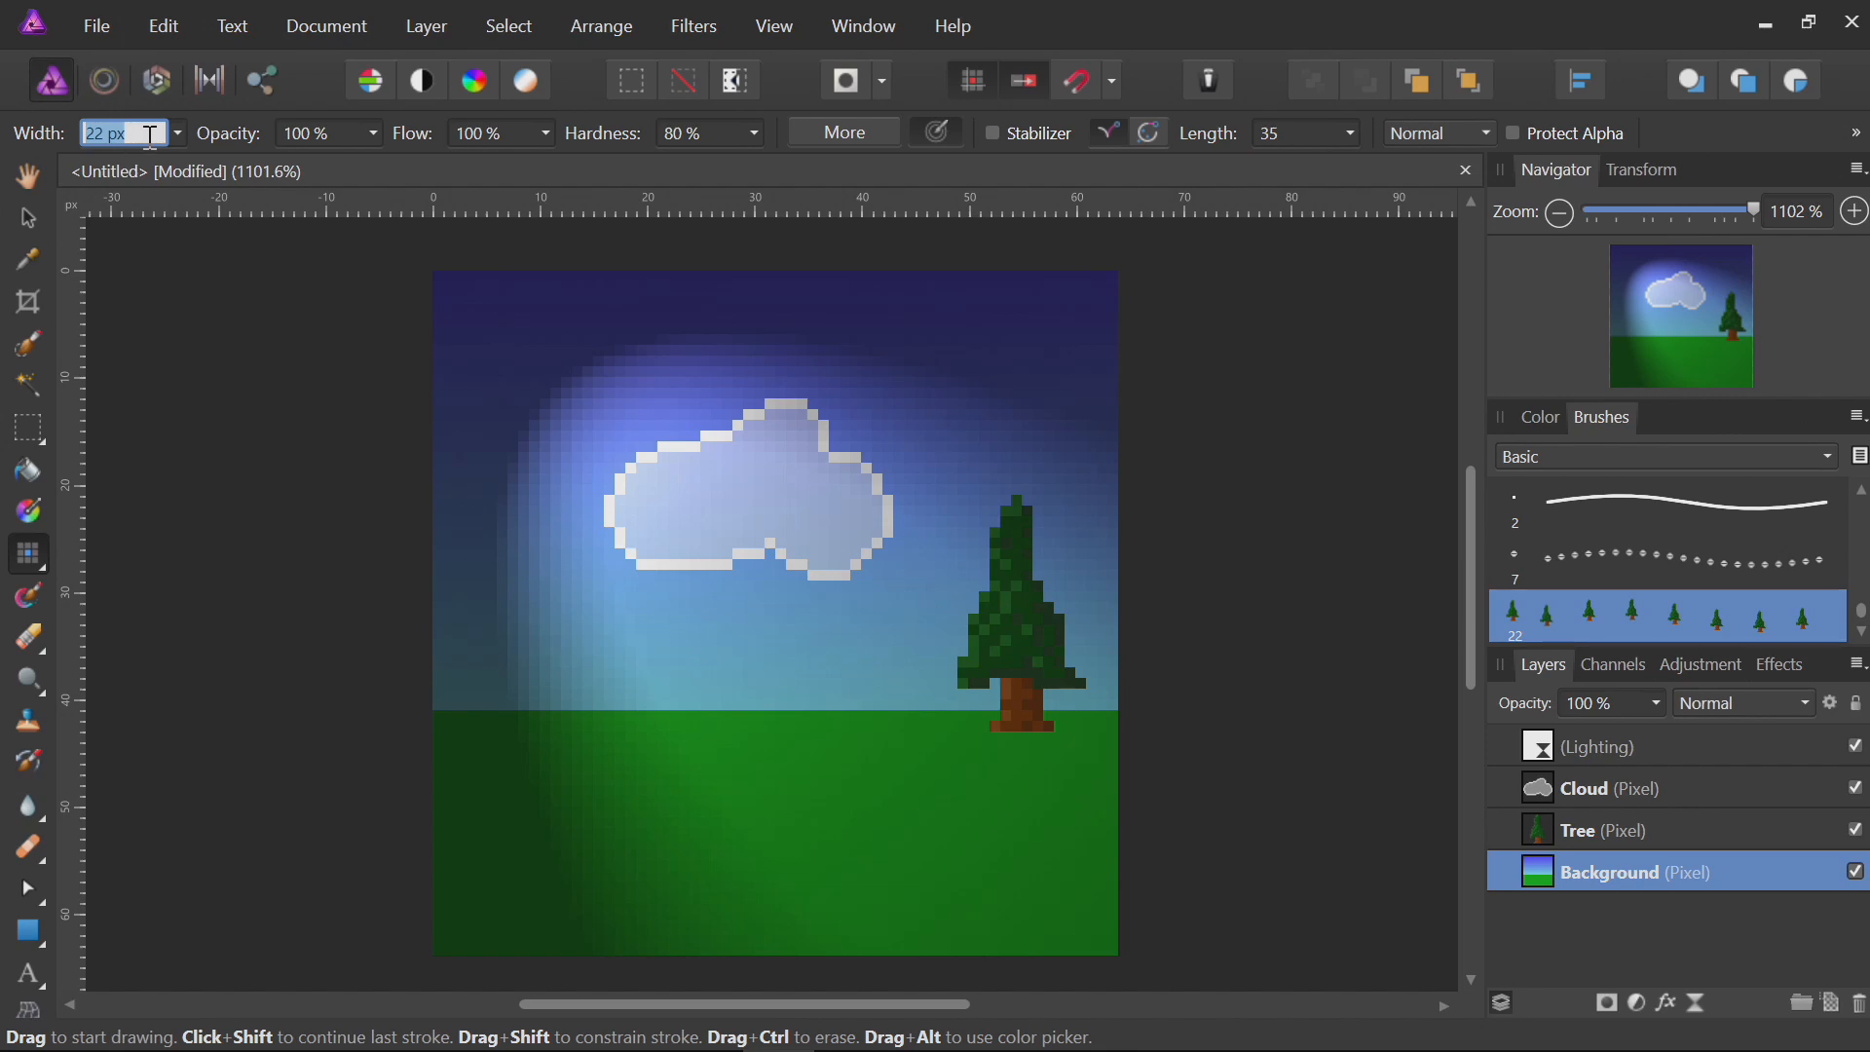
type("11")
key("Return")
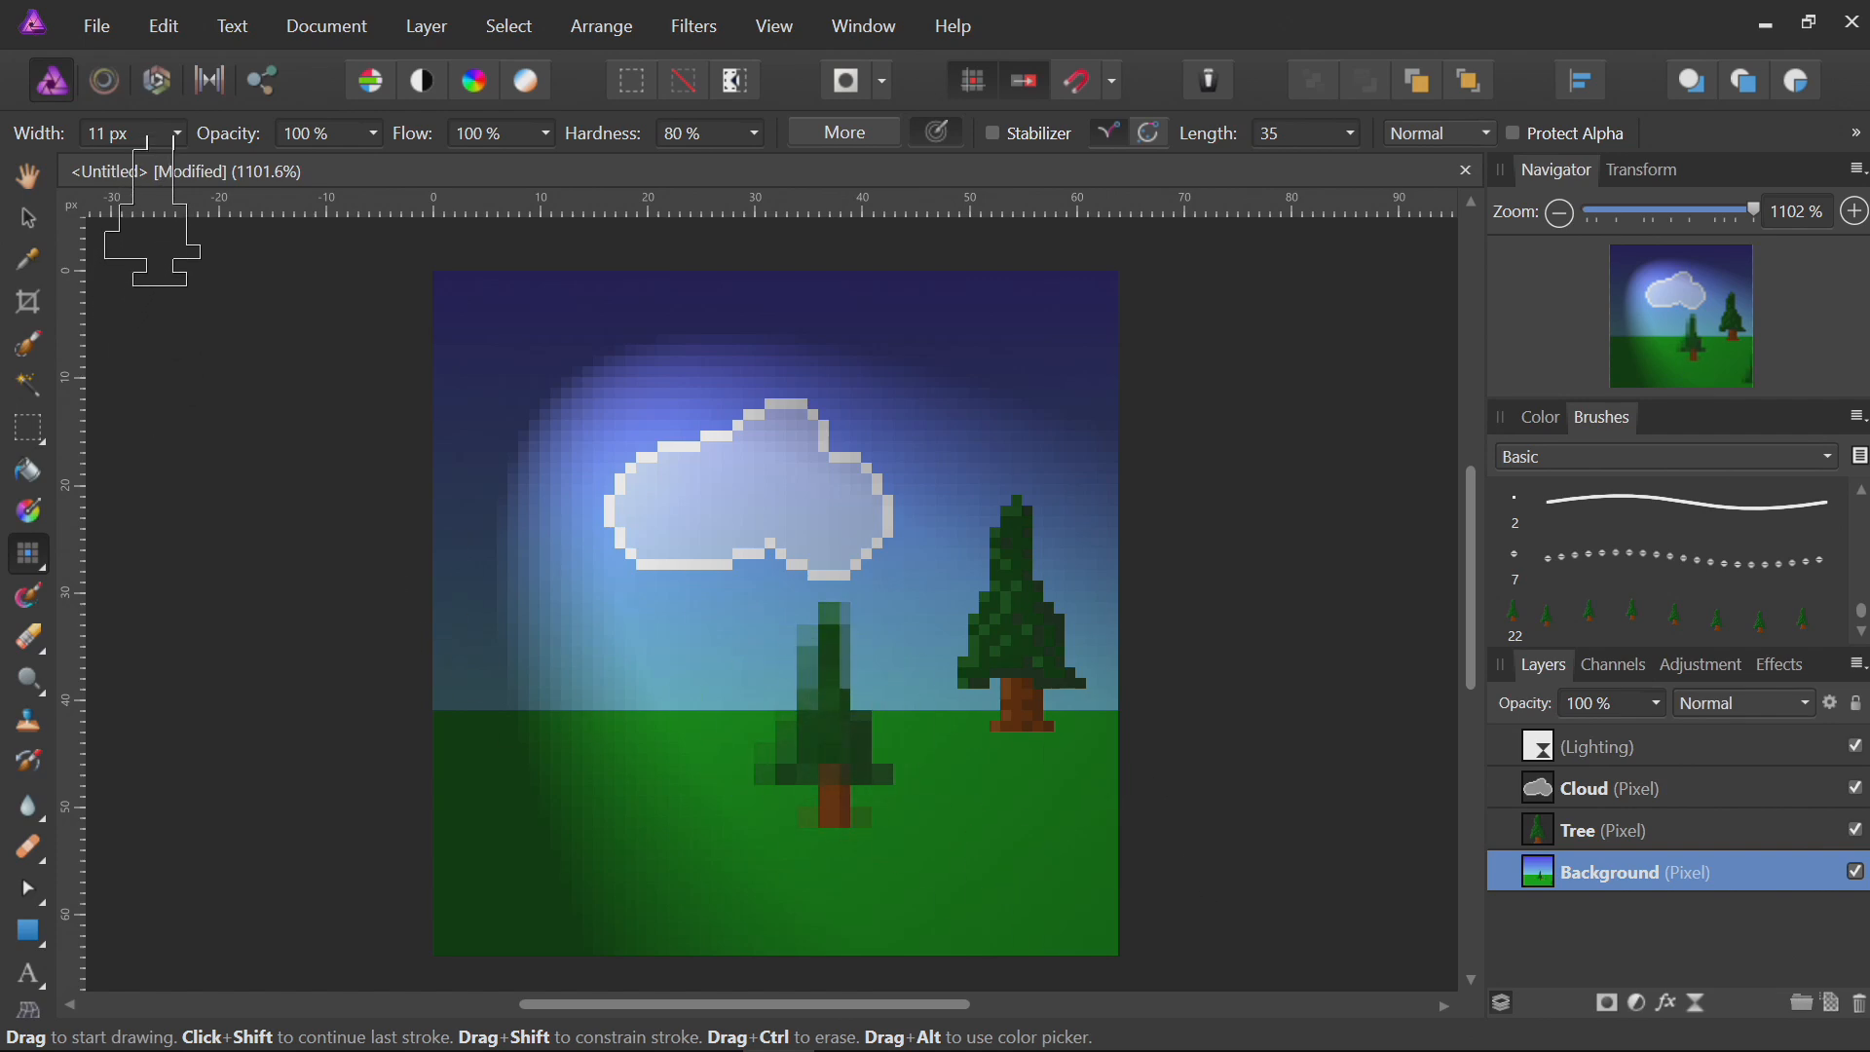
Set the tree brush's width to 22 px and stamp a large tree on the left part of the Background layer.
left_click(155, 142)
type("22")
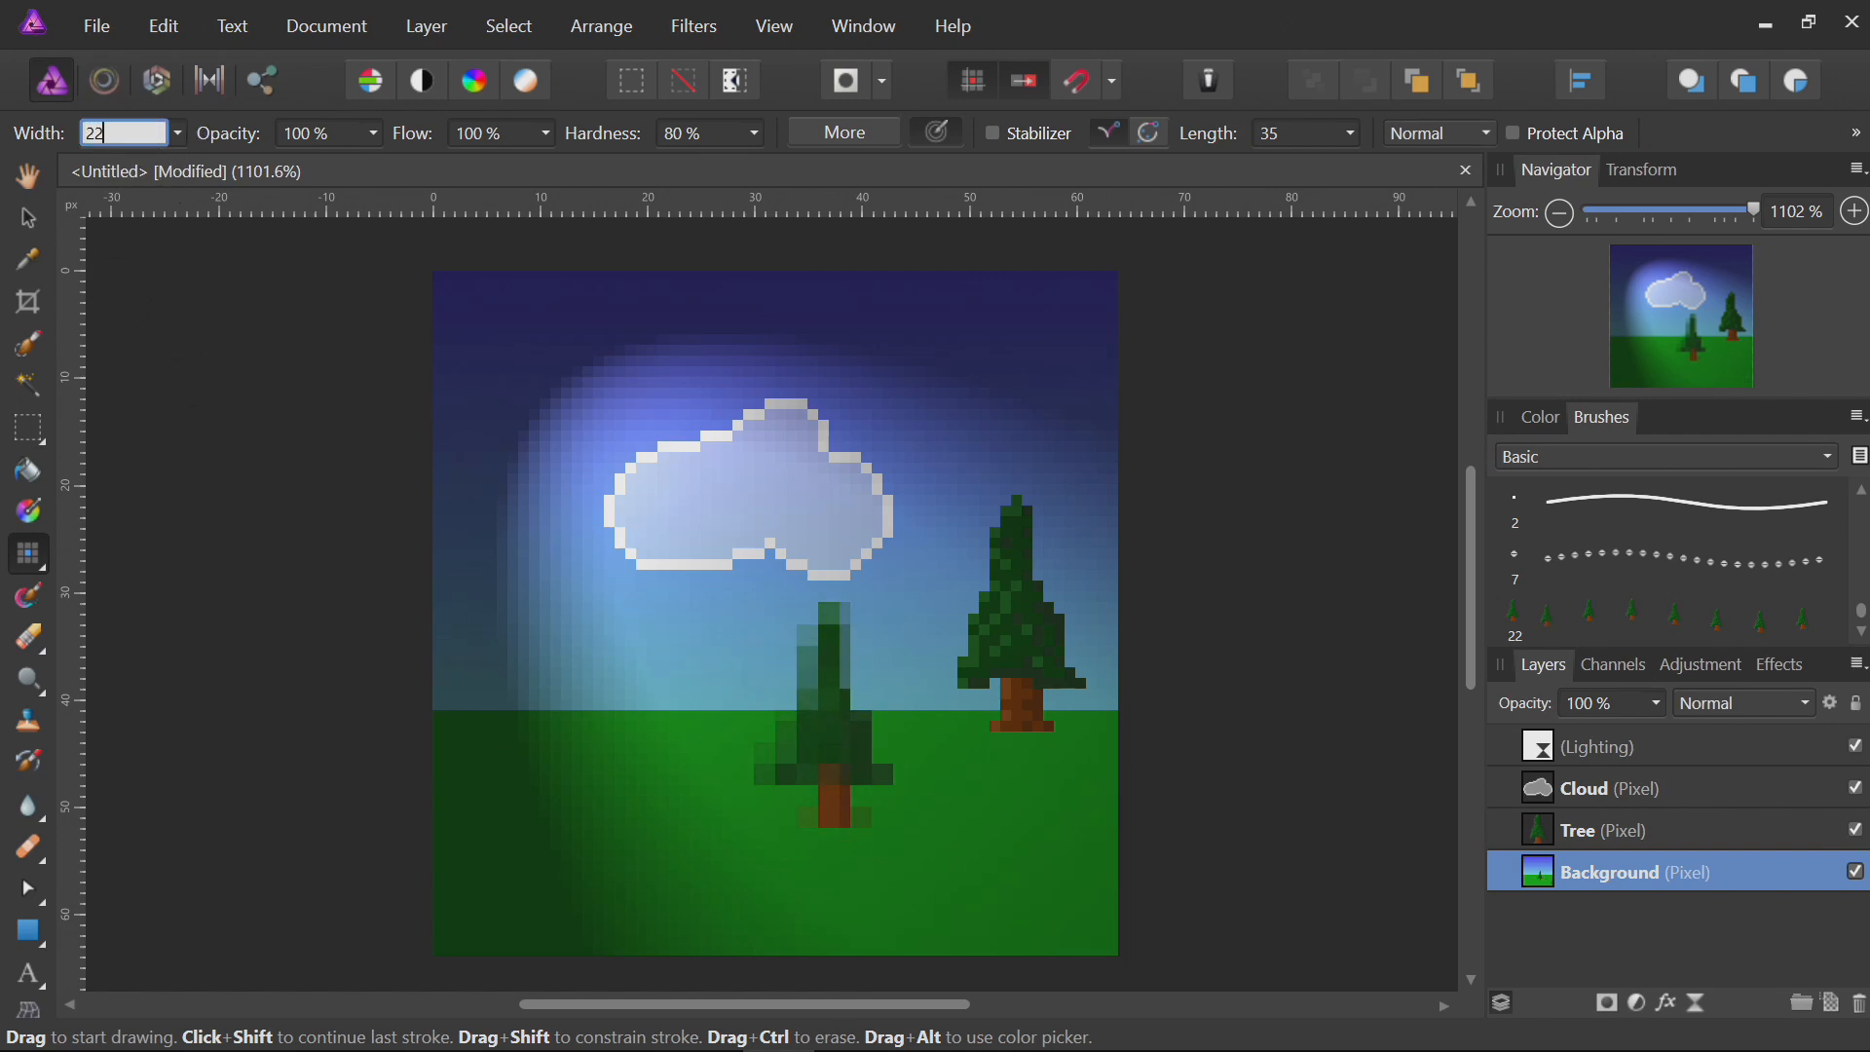
key("Return")
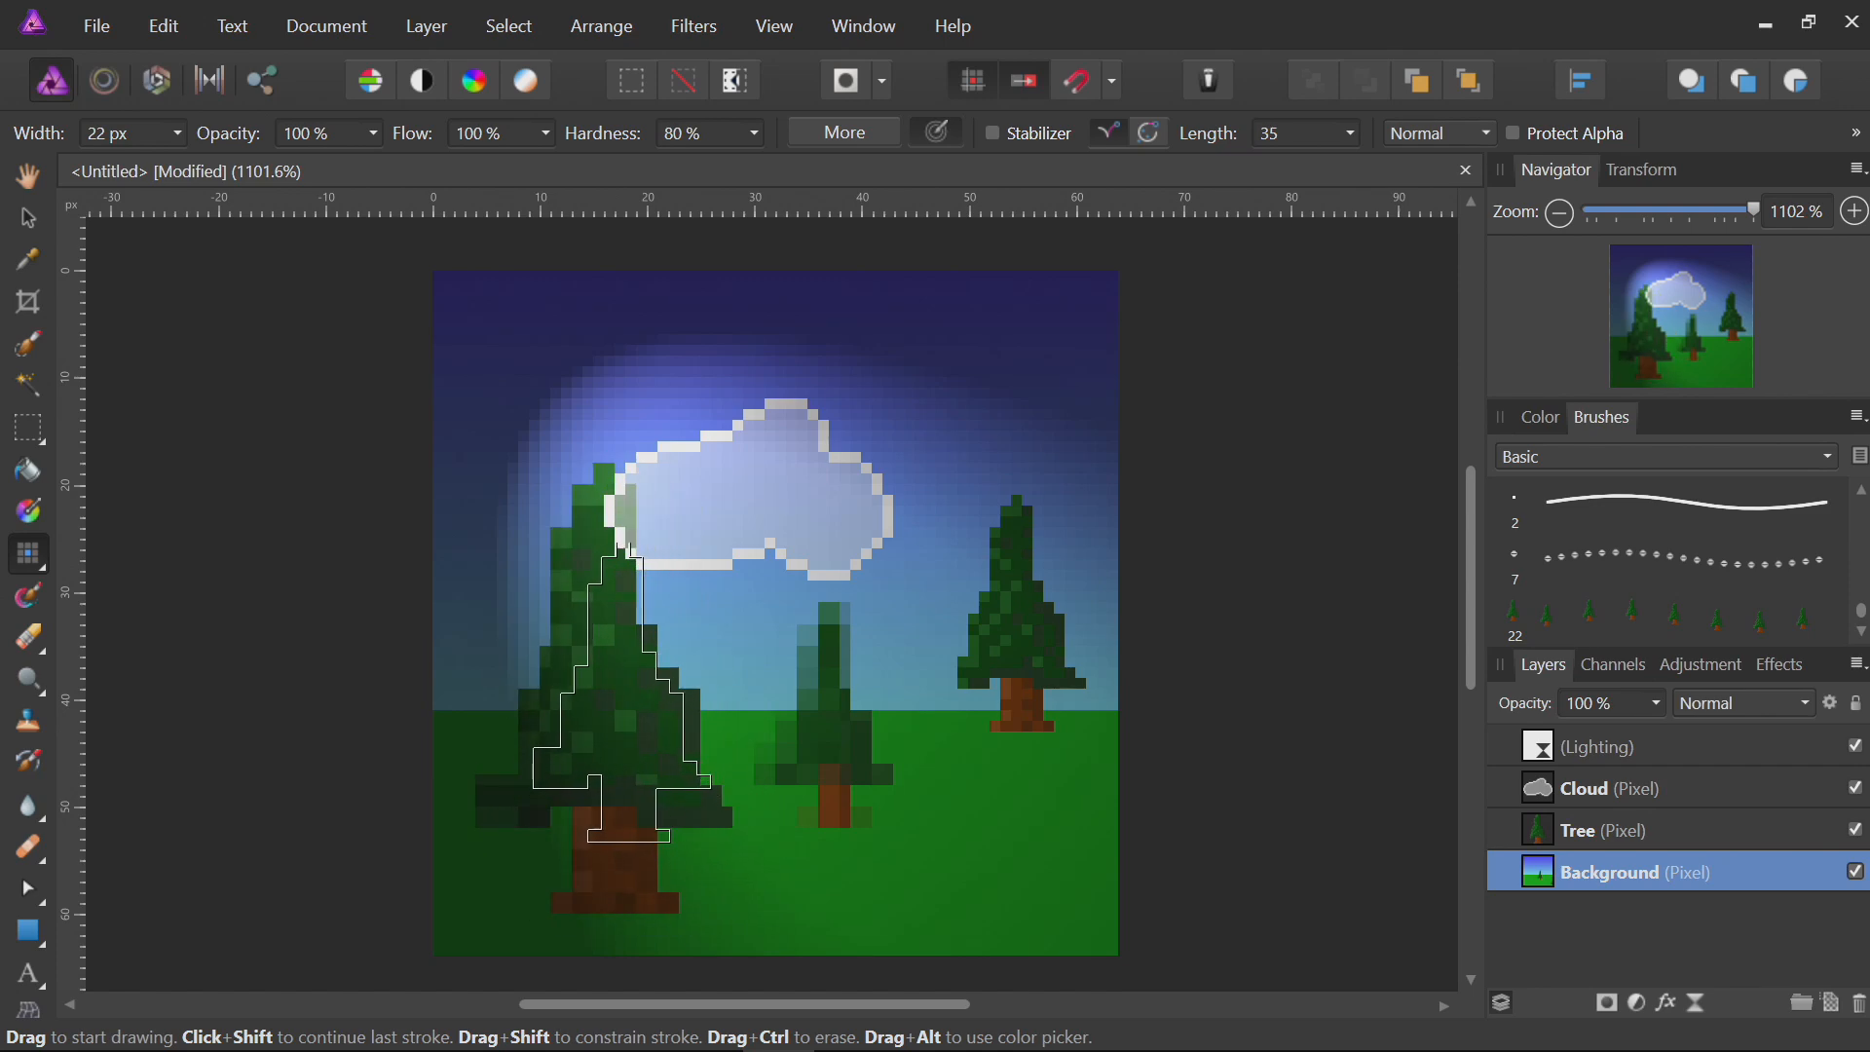
left_click(631, 688)
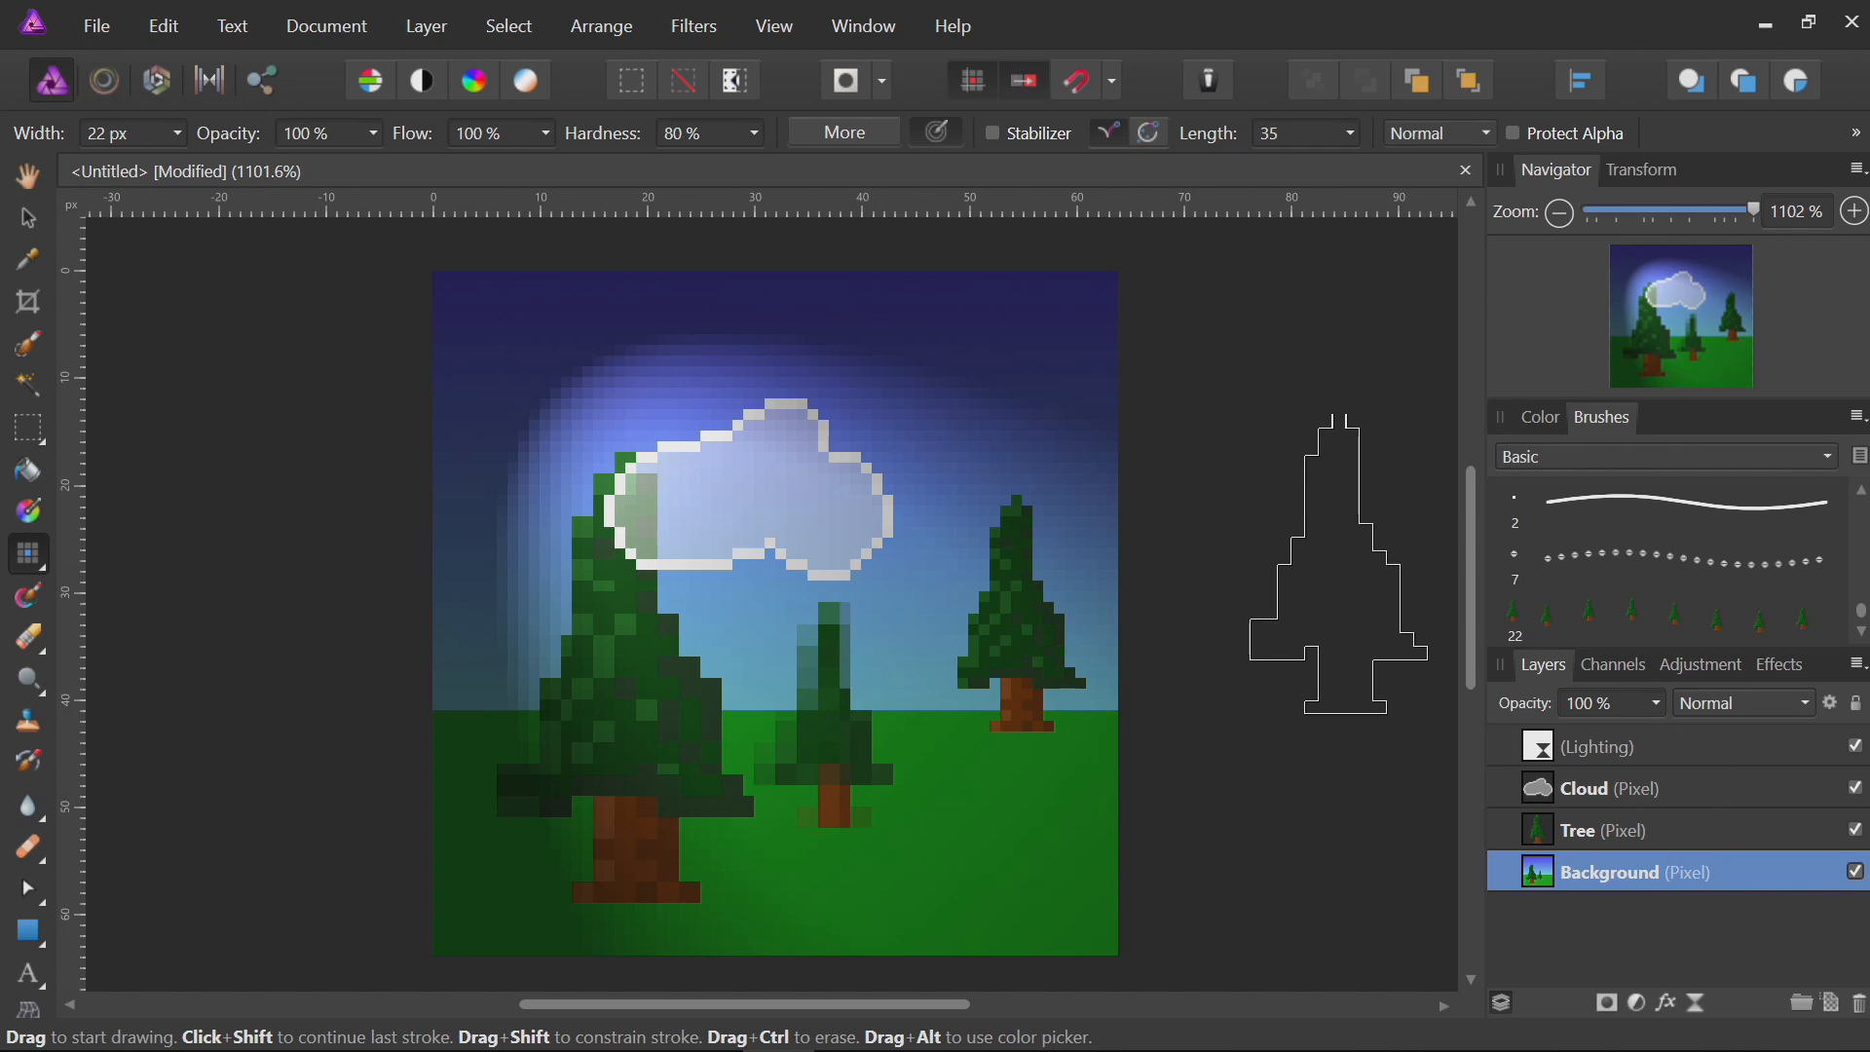
Open the new document settings, look through the available document types, and cancel without creating a document.
key("ctrl+n")
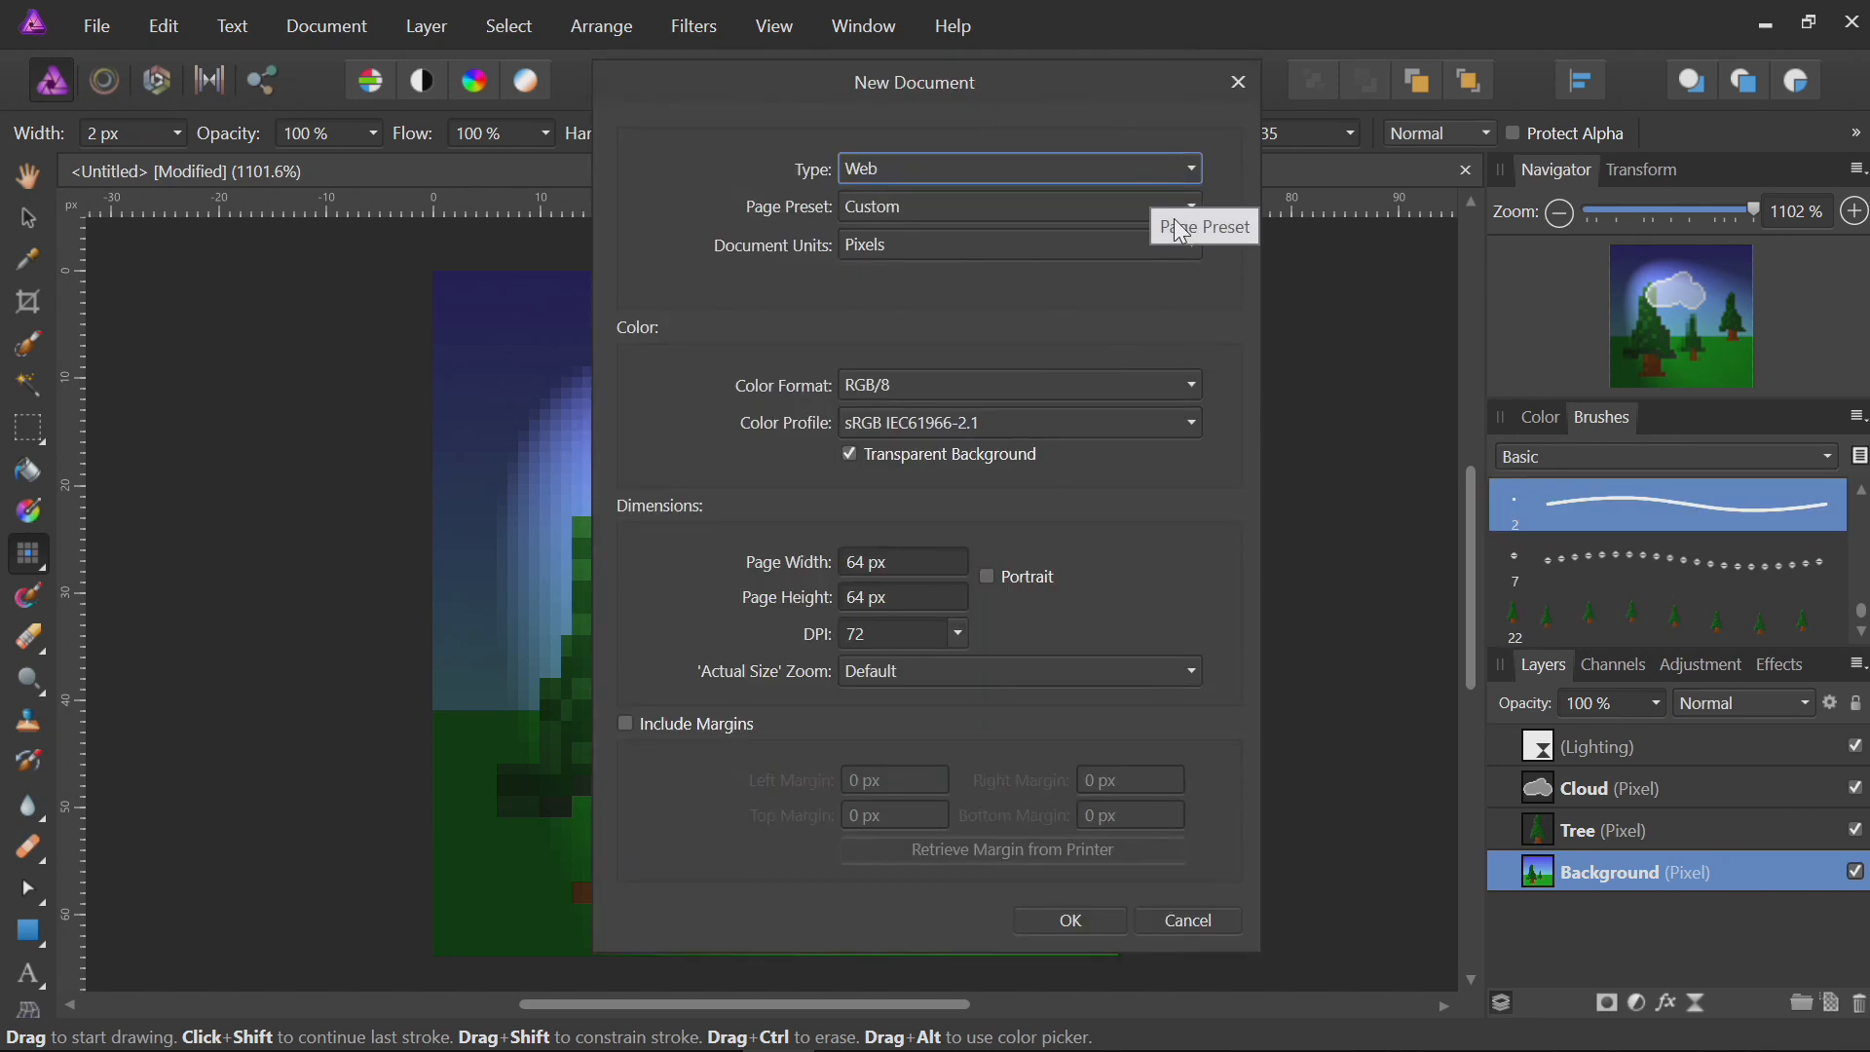
left_click(979, 170)
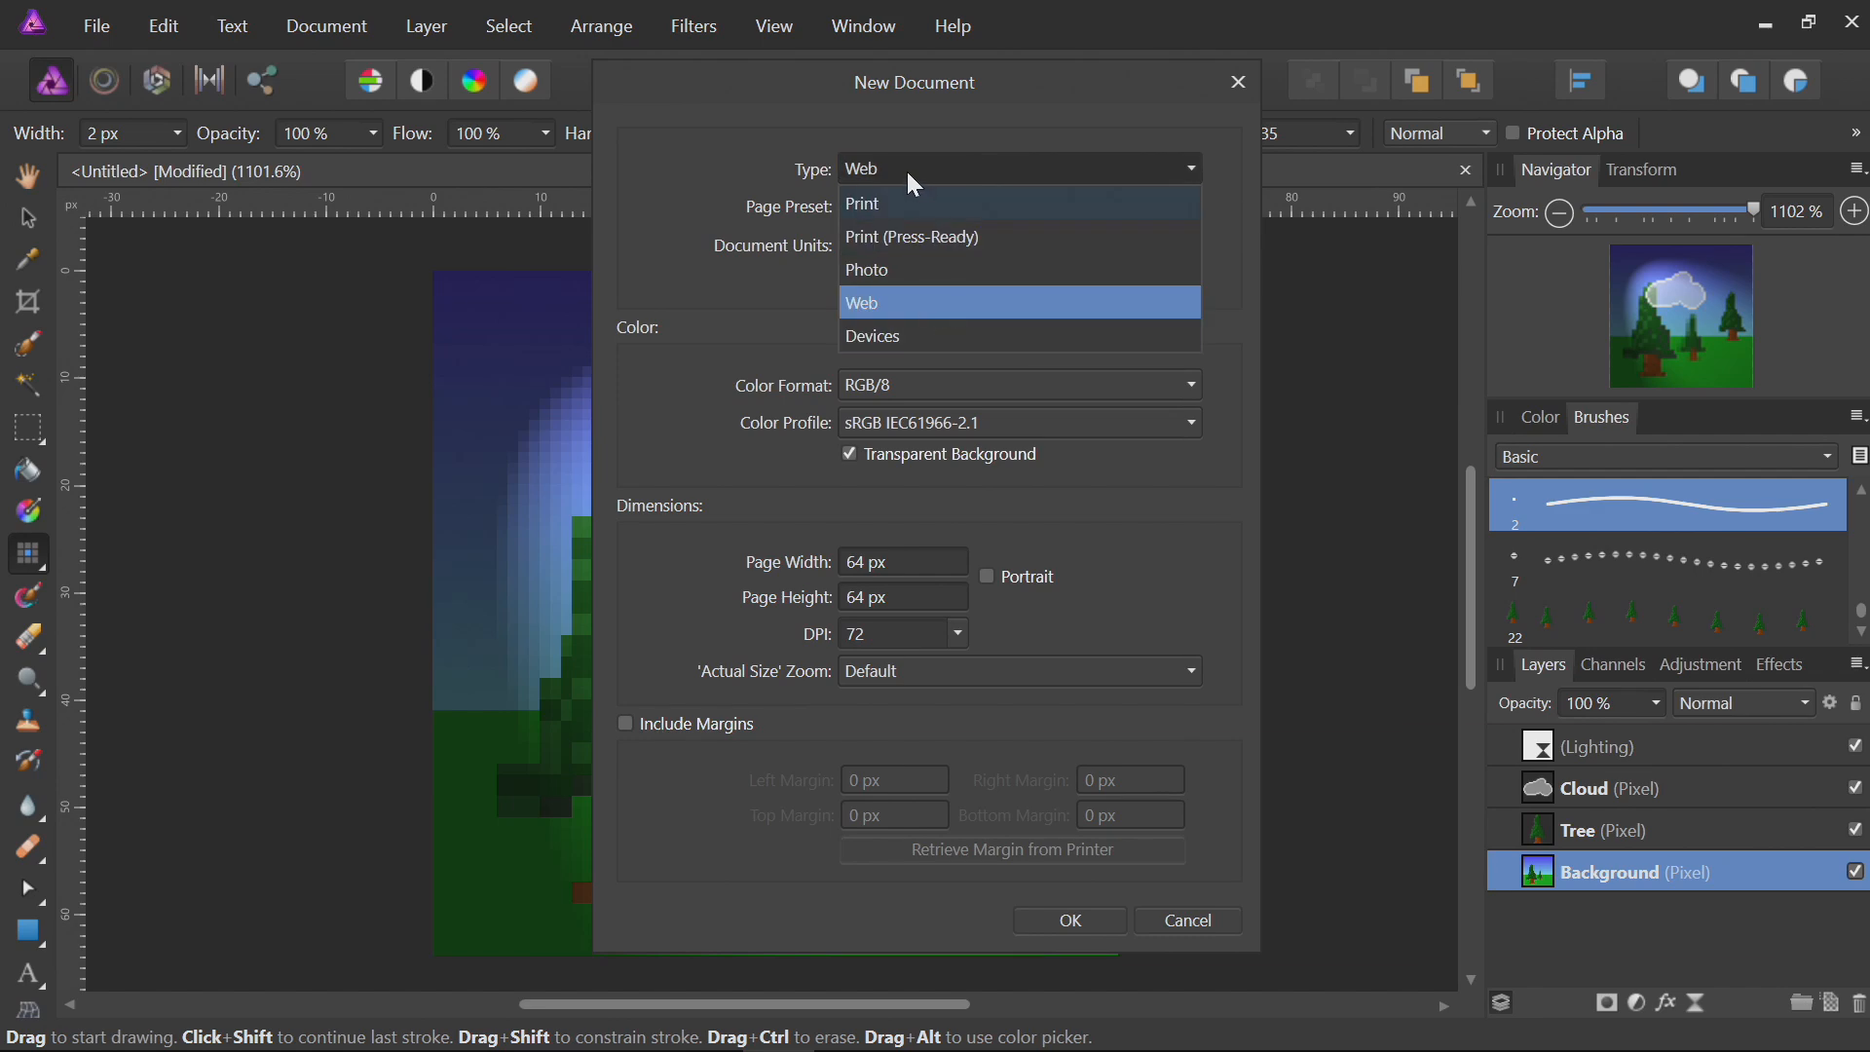
left_click(748, 154)
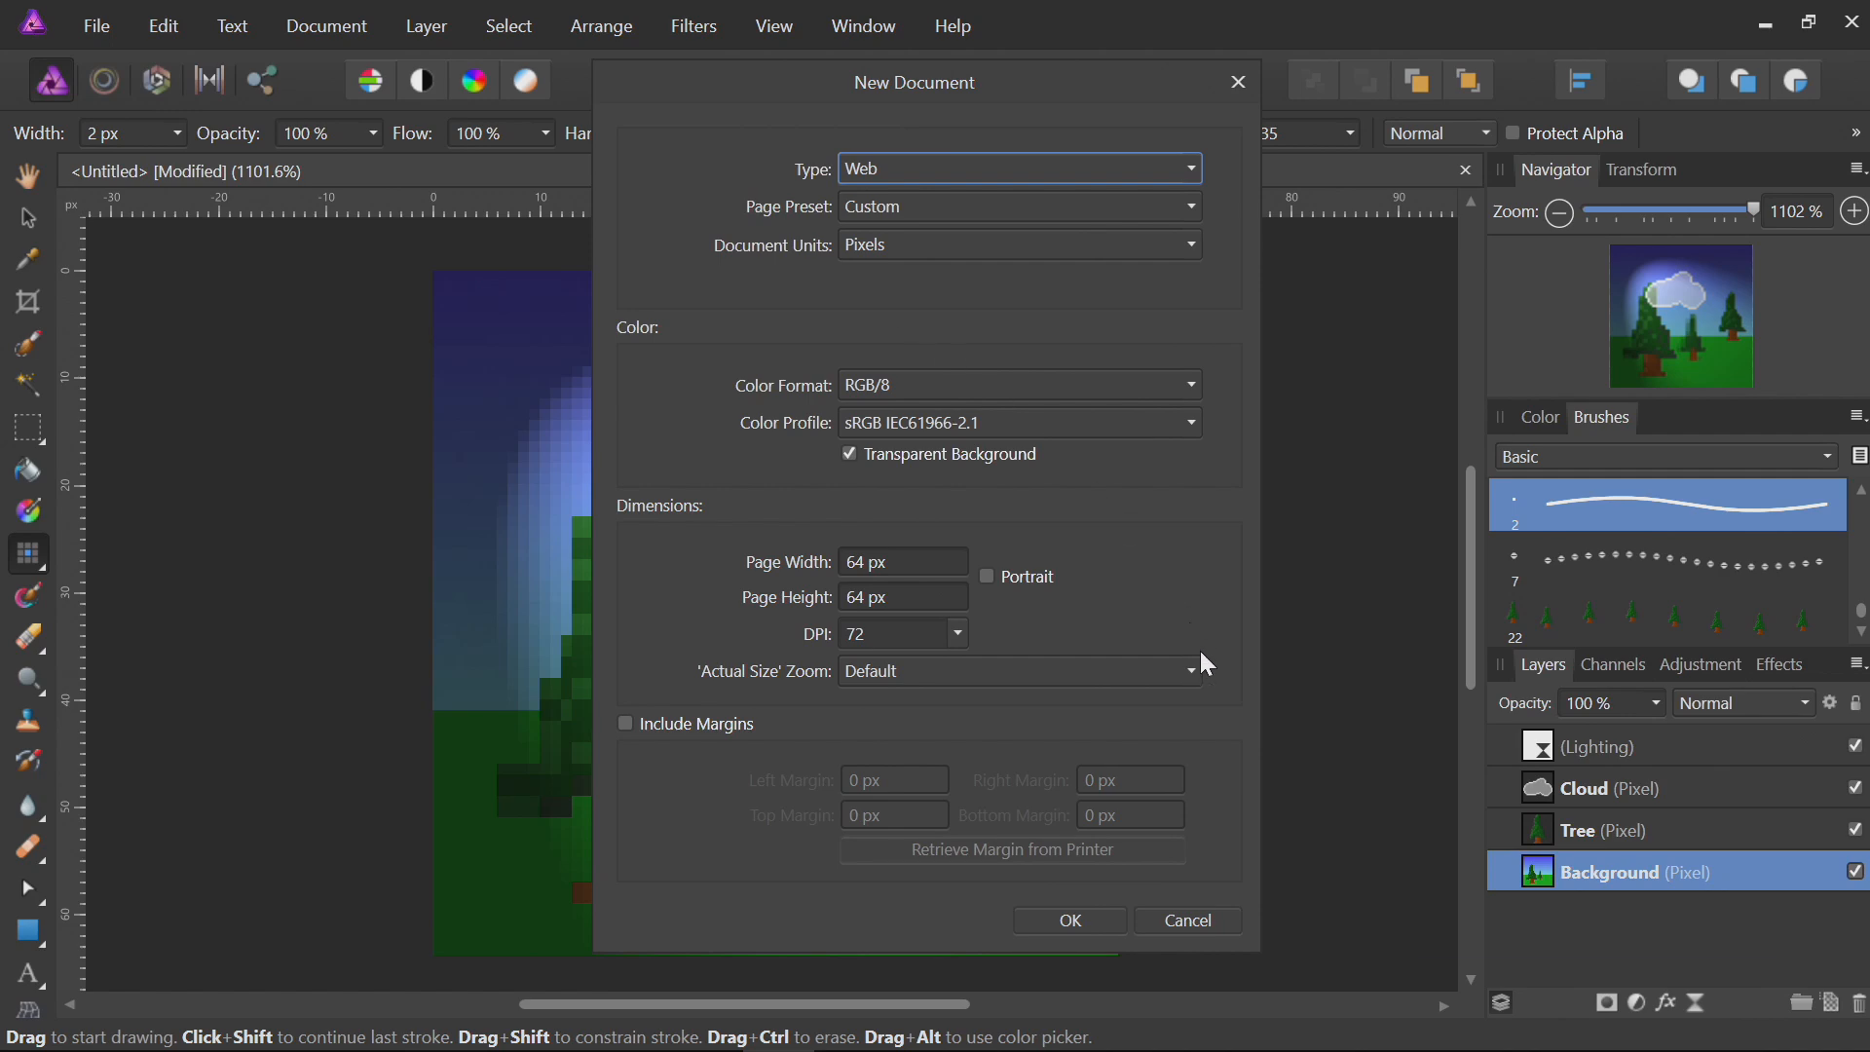
left_click(1182, 920)
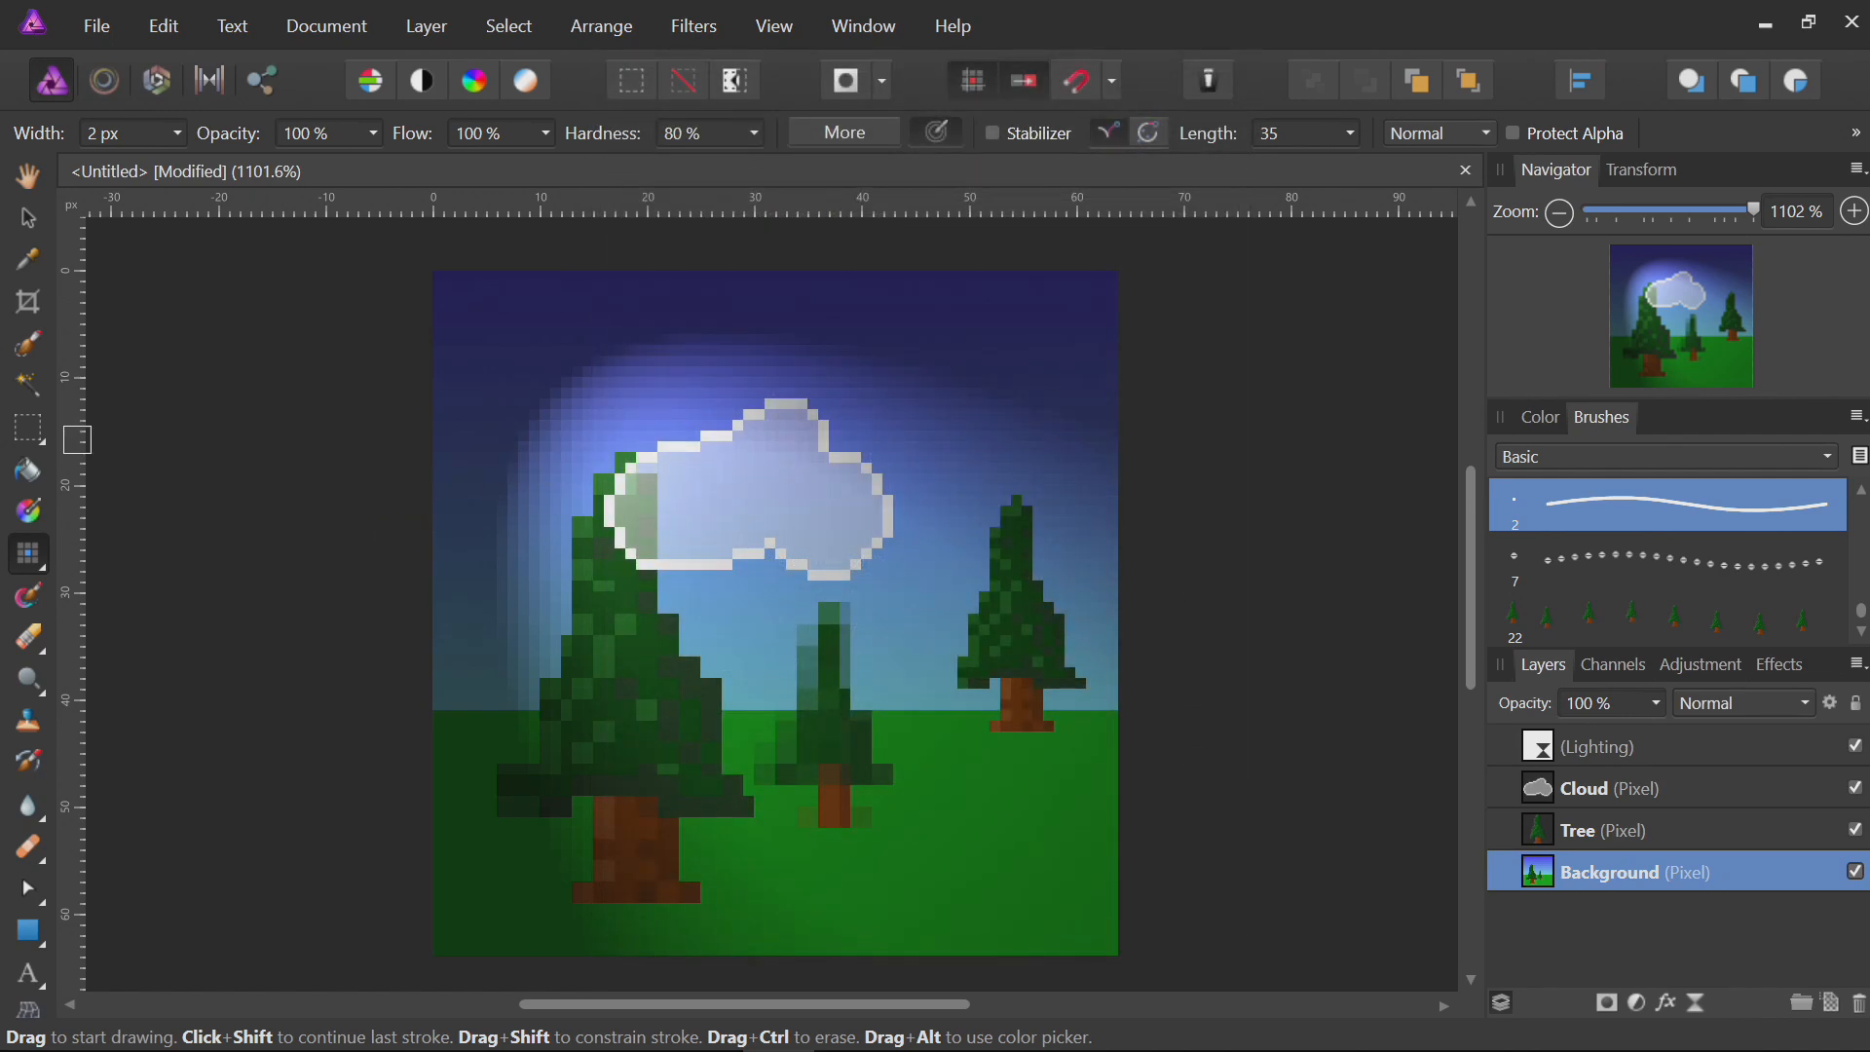
Marquee-select the rightmost tree on the Tree layer and view the options for creating a new brush.
left_click(27, 433)
left_click(1547, 836)
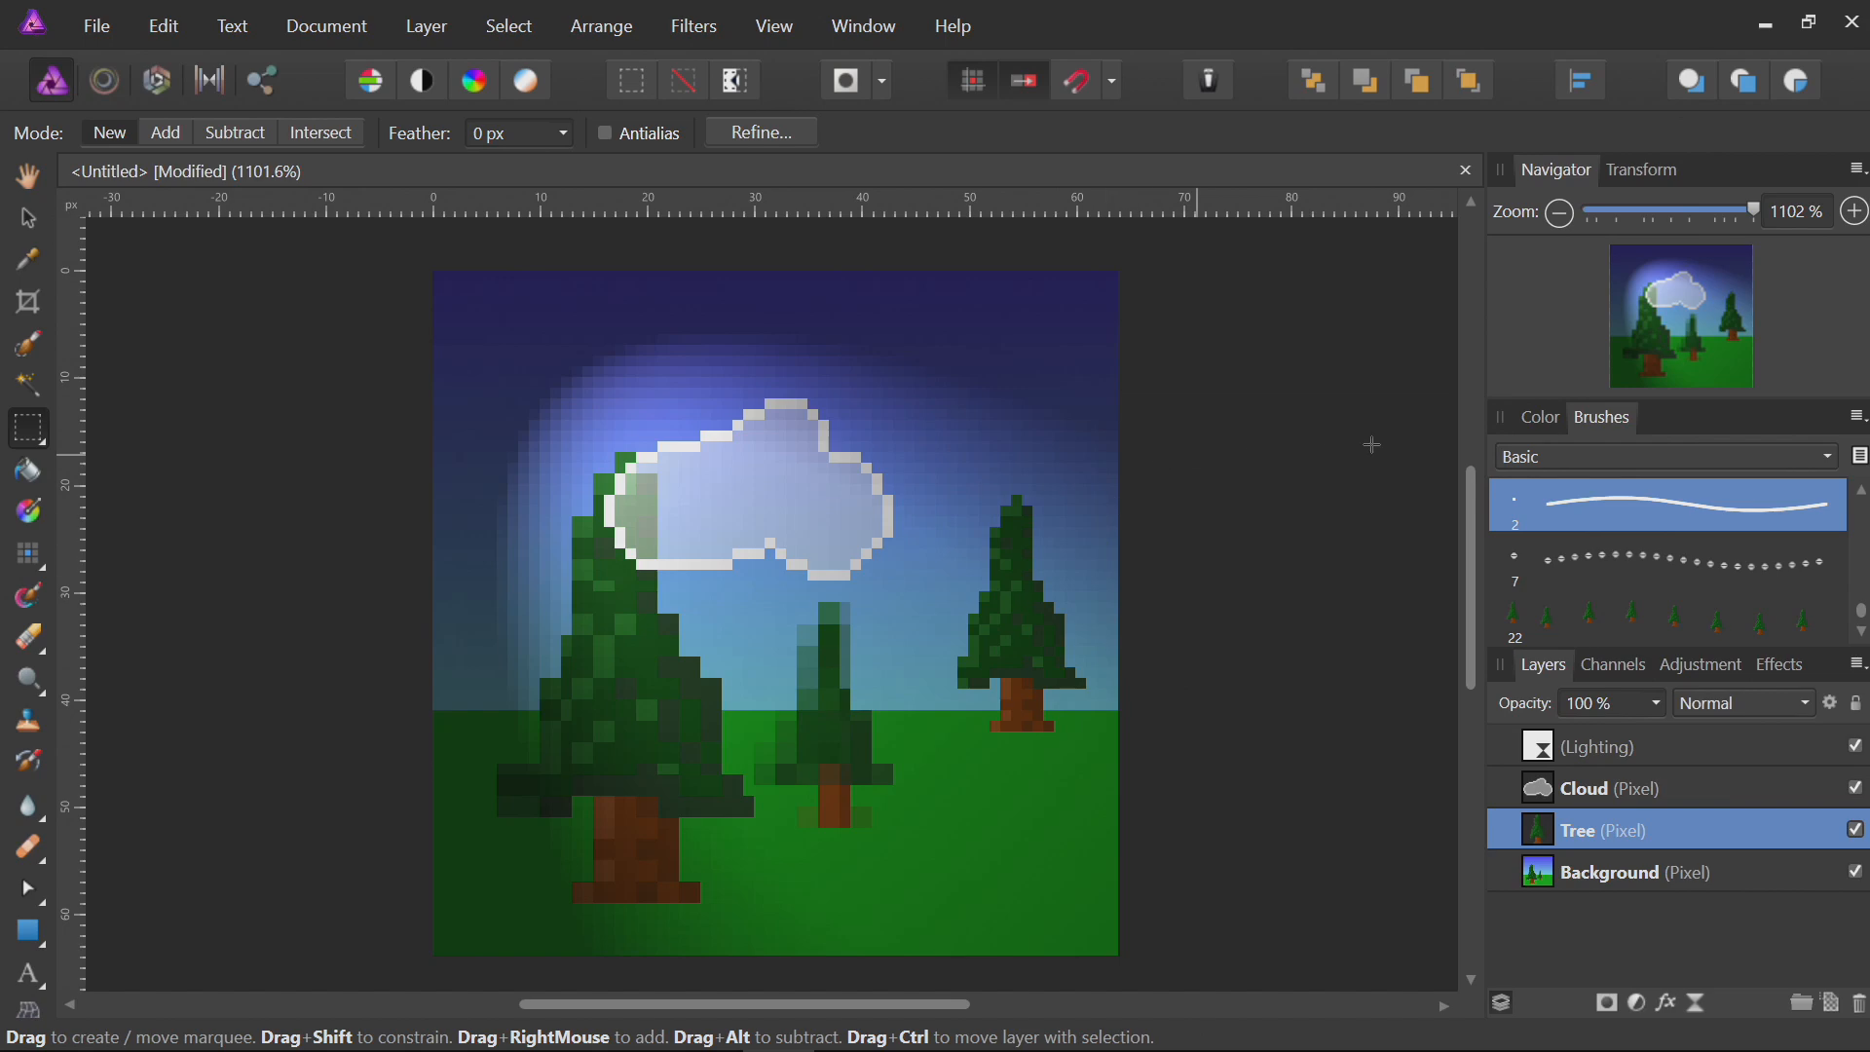
left_click_drag(955, 504, 1011, 565)
left_click_drag(960, 497, 1089, 731)
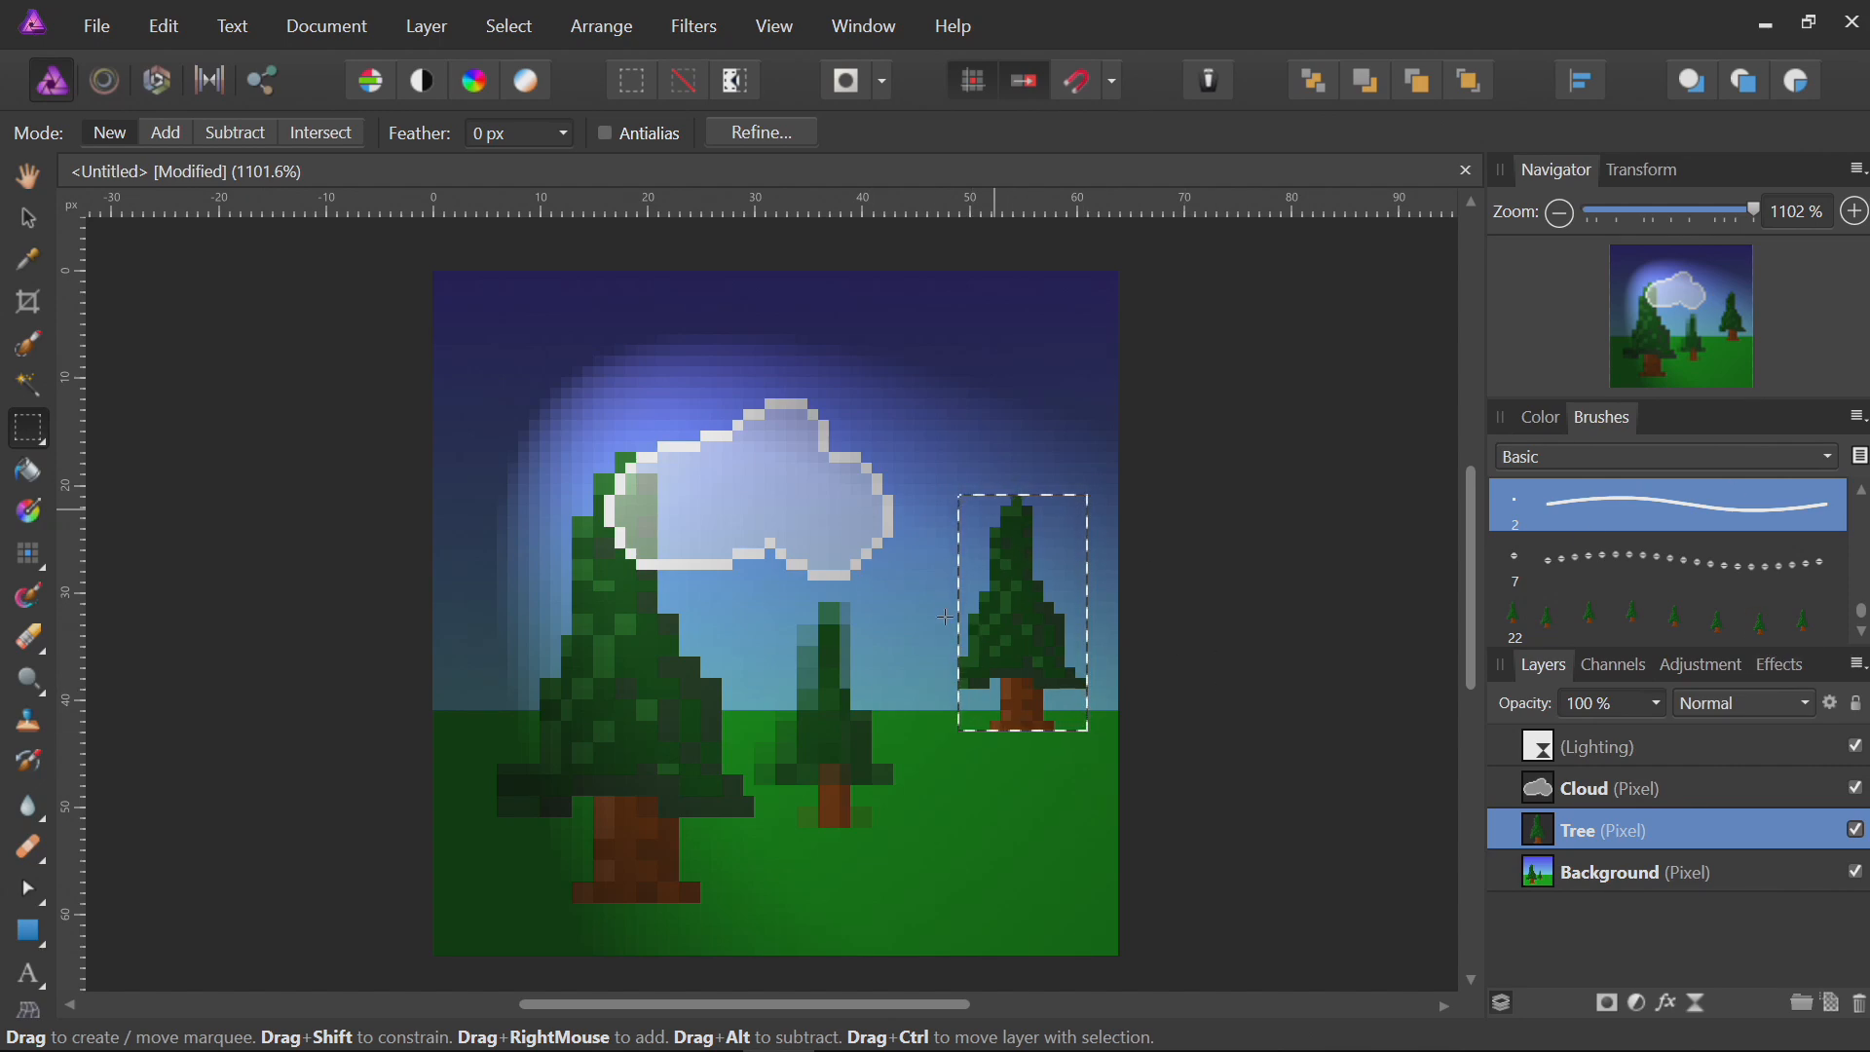
left_click(1856, 417)
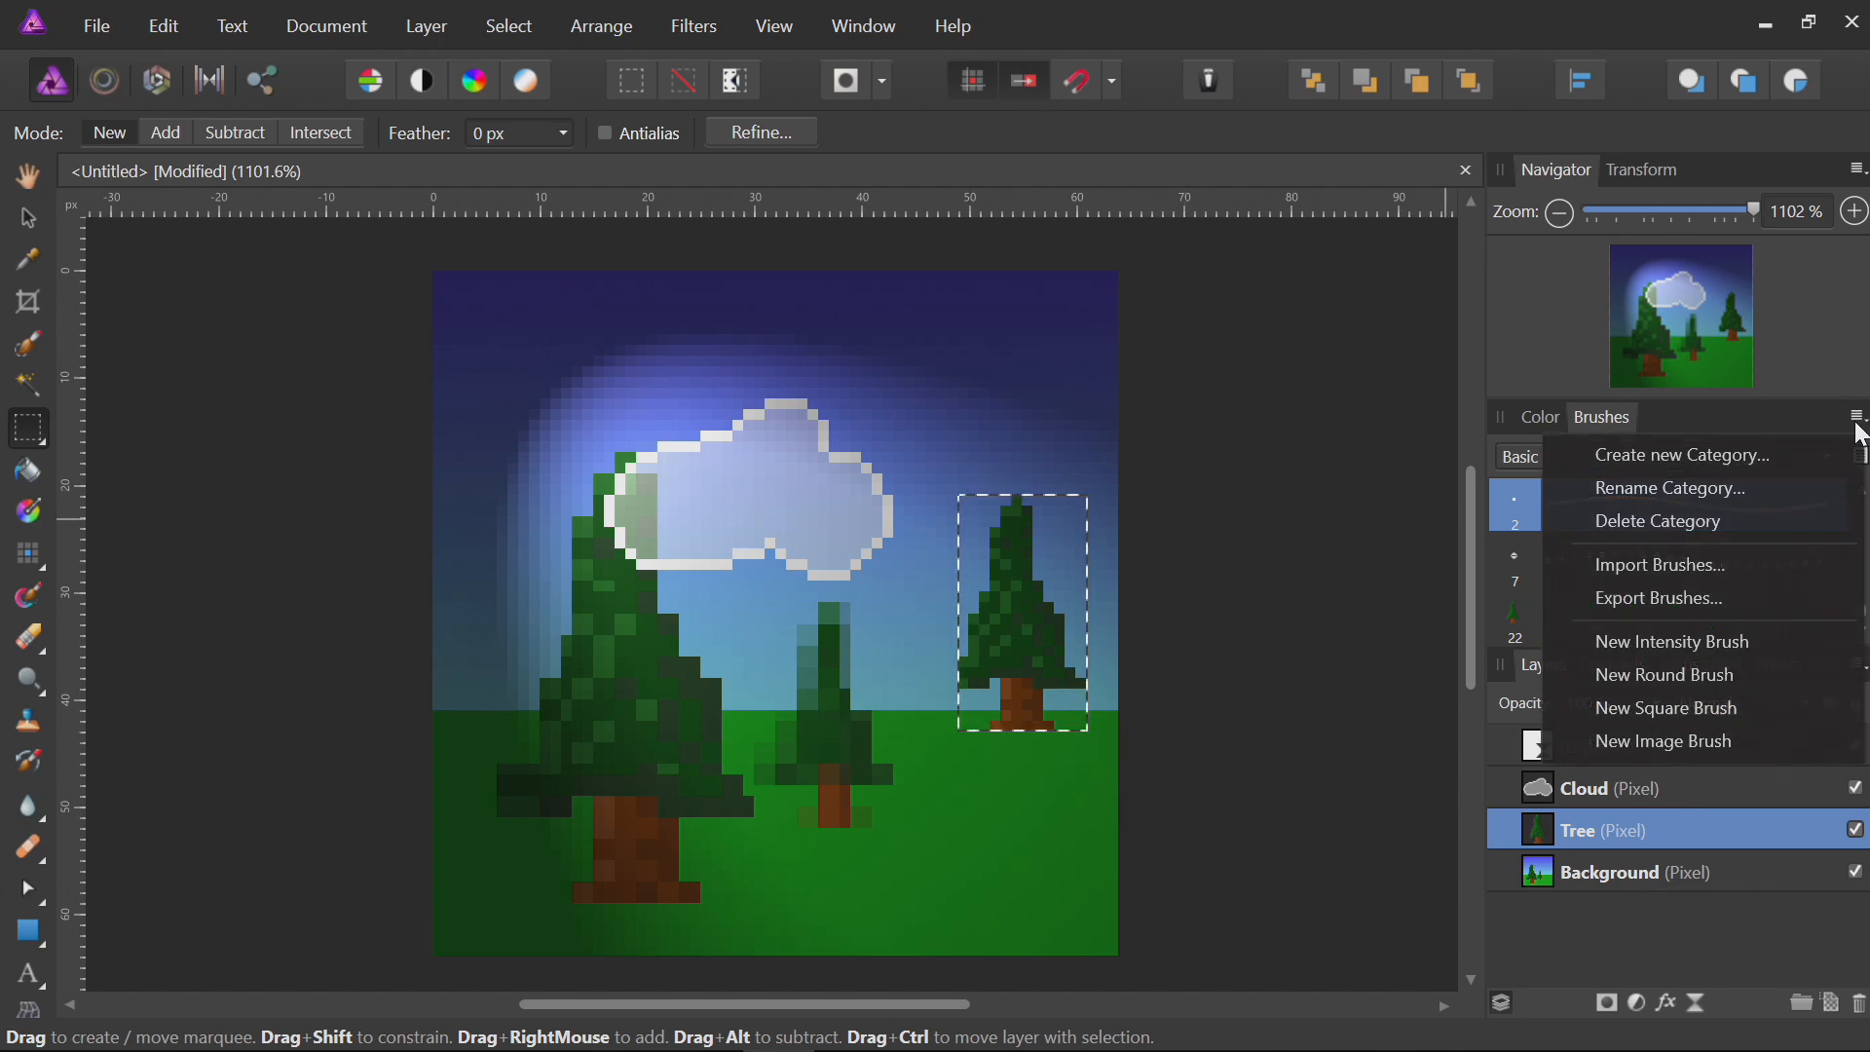
left_click(1733, 409)
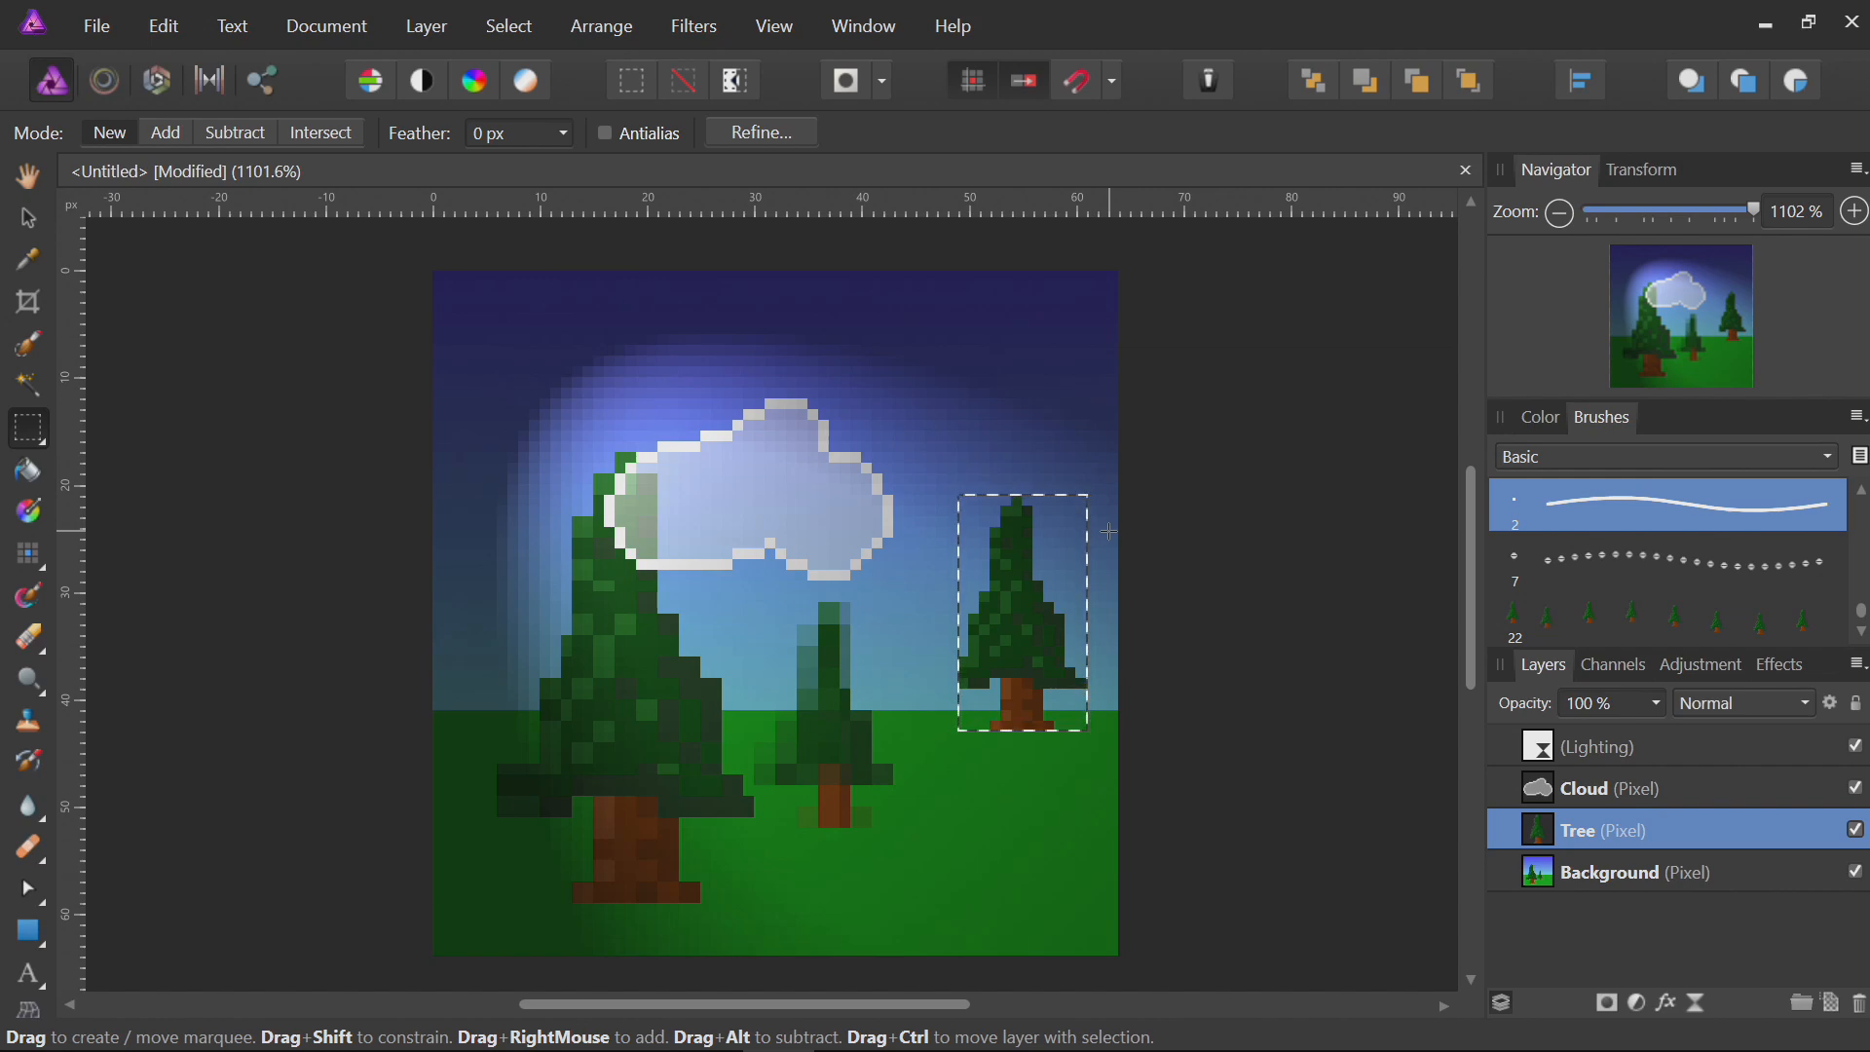
Stamp two grey screws on the grass of the Tree layer with the 7.2 px screw brush.
key("b")
left_click_drag(1051, 768, 764, 882)
left_click(767, 867)
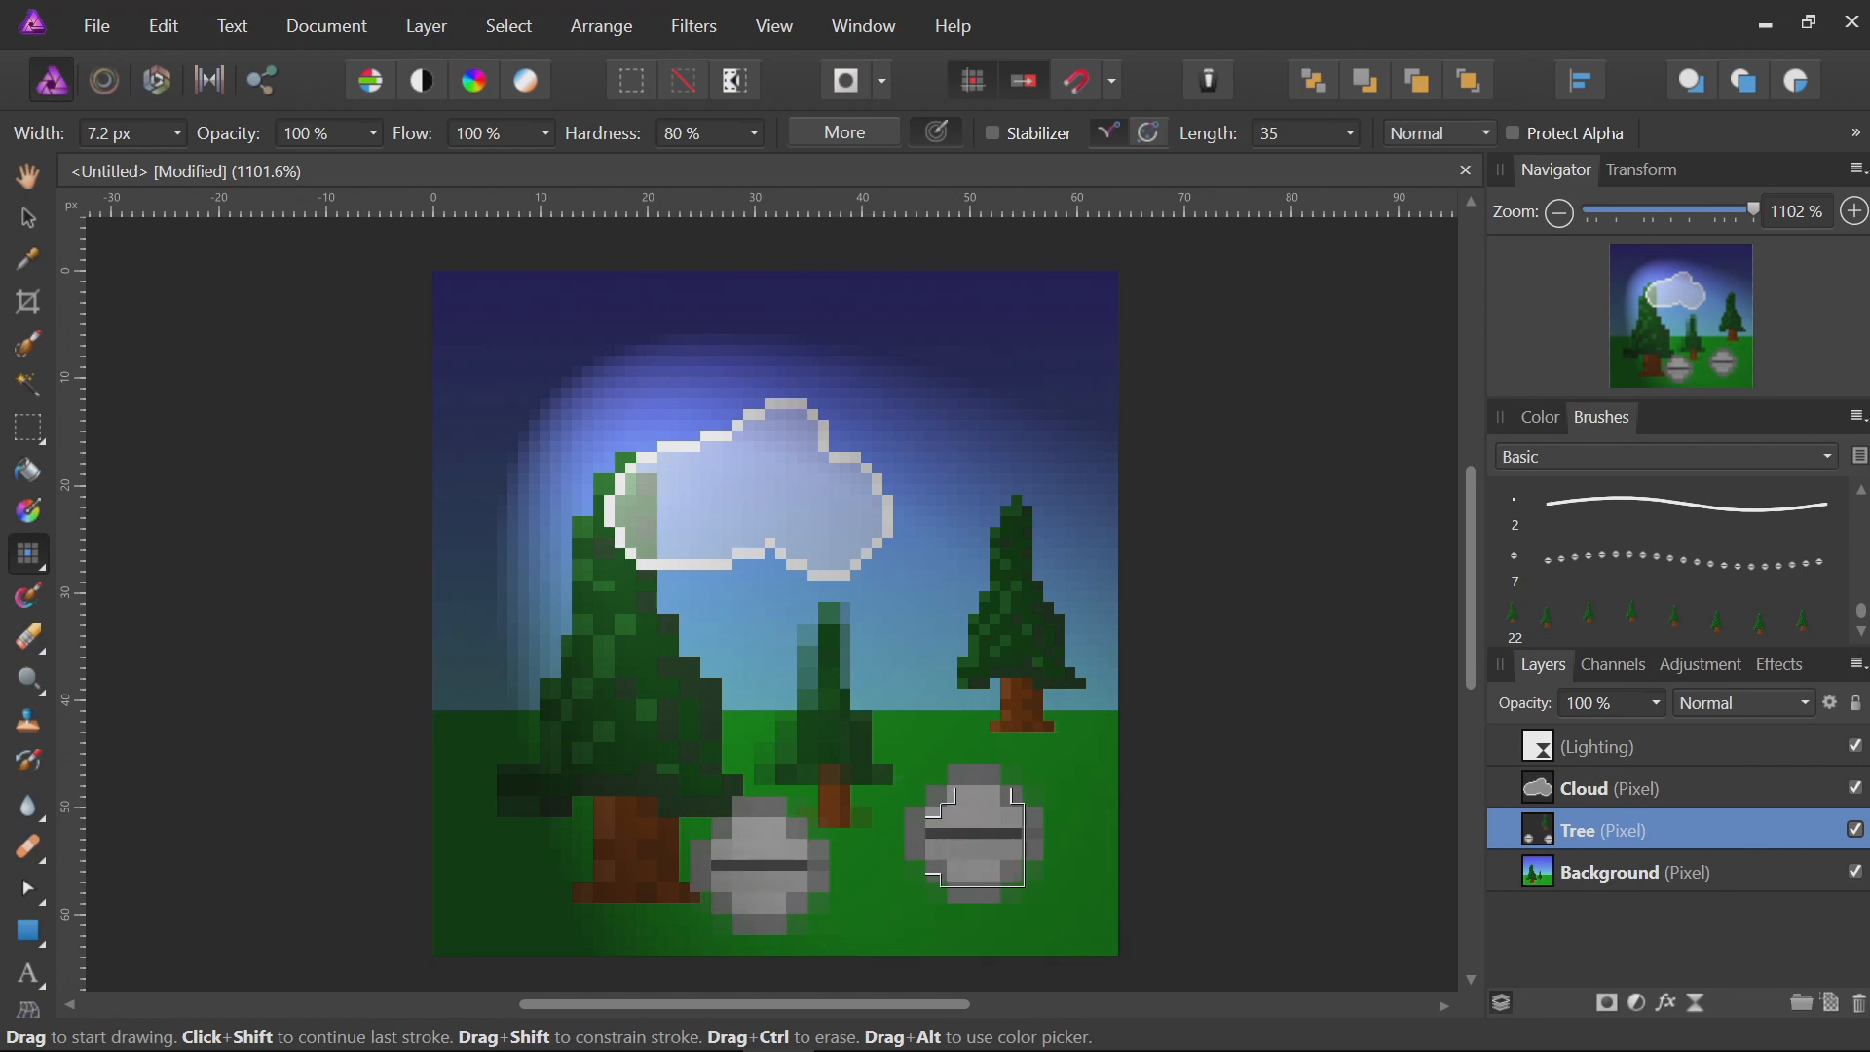
Set the screw brush's rotation to 50 %, undo the last stamp and stamp a screw below the rightmost tree.
right_click(1624, 569)
left_click(1595, 612)
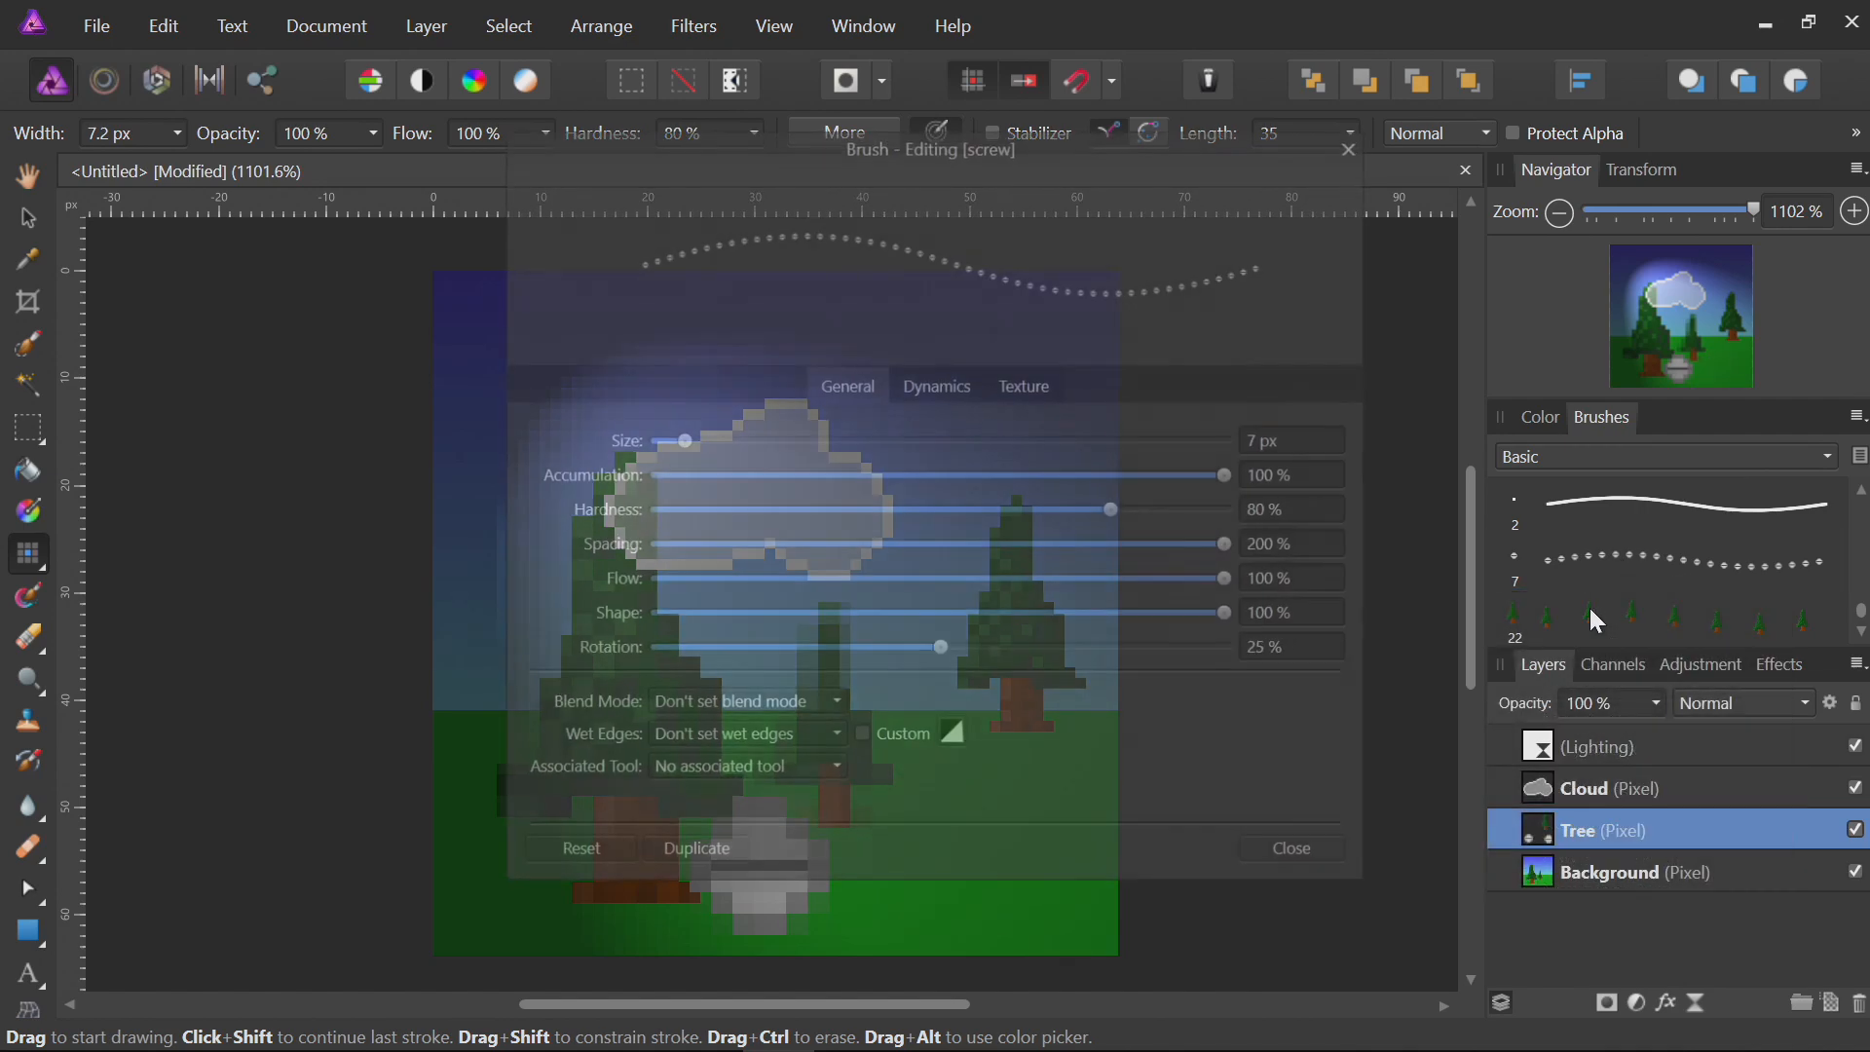
left_click_drag(941, 649, 1129, 664)
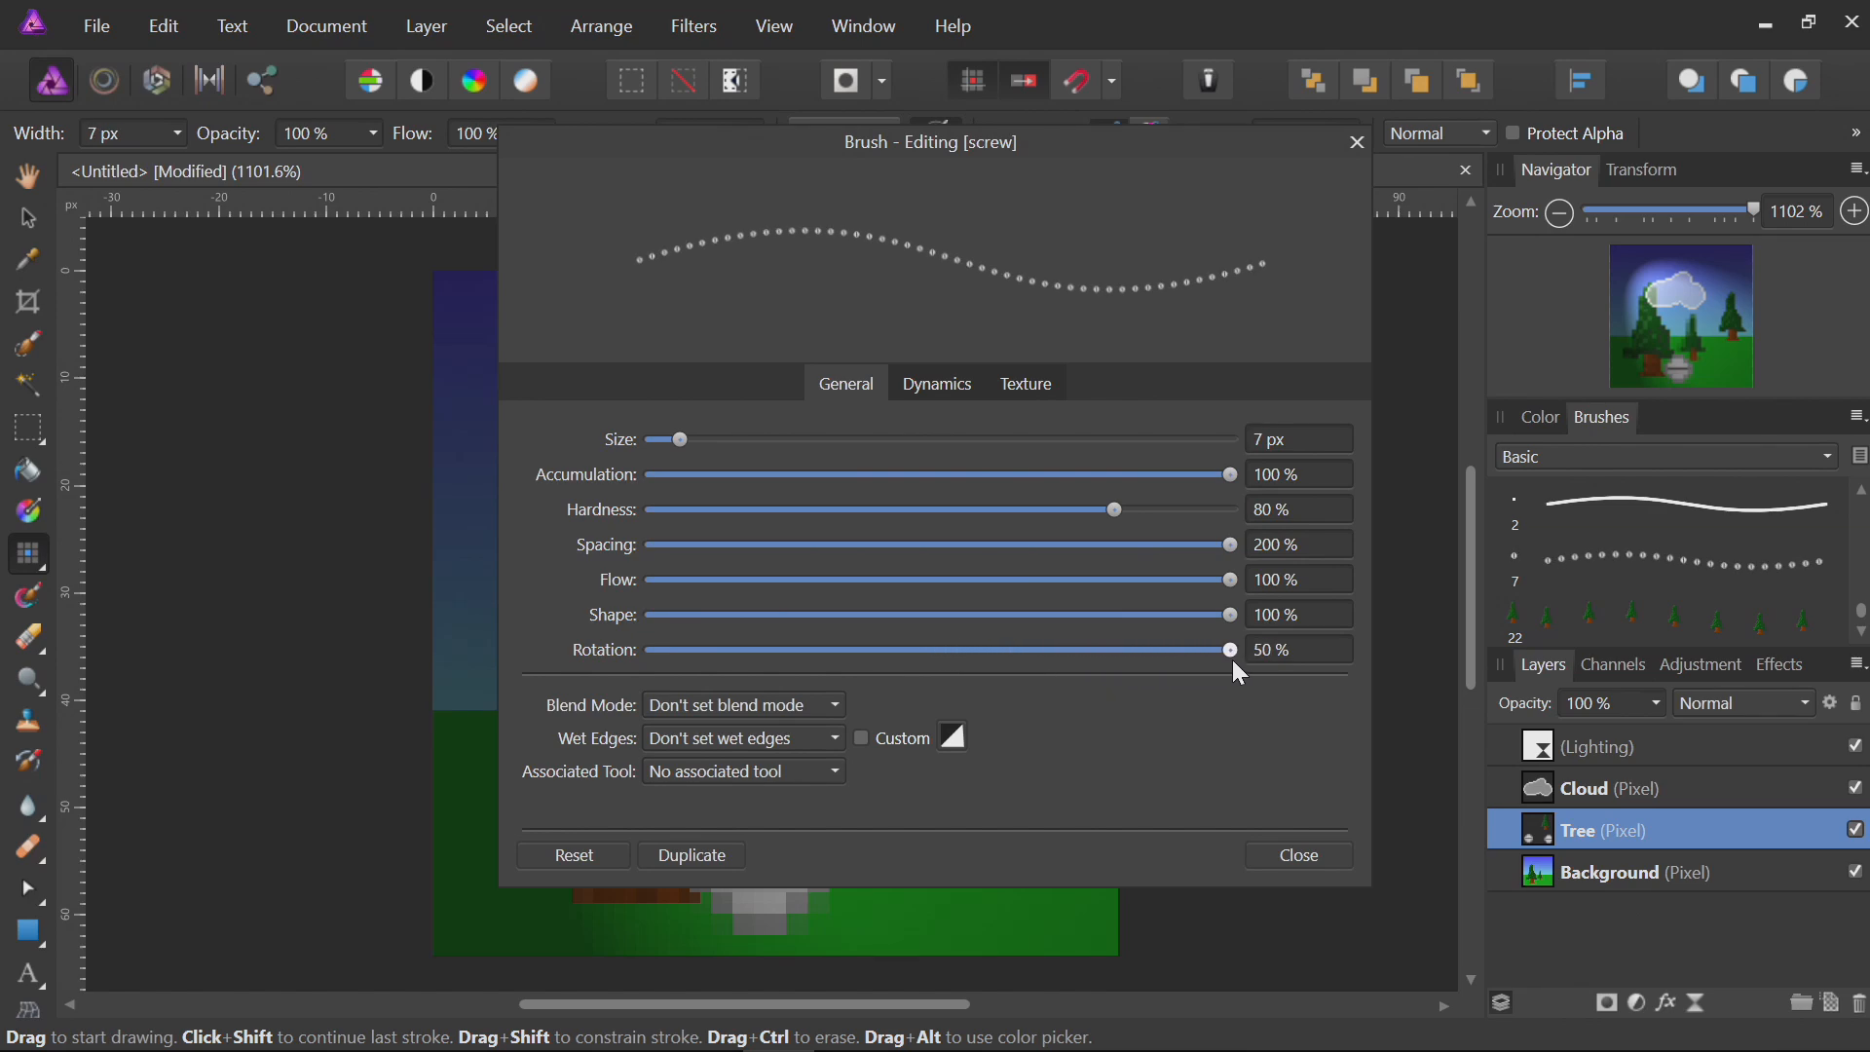
left_click(1299, 855)
key("ctrl+z")
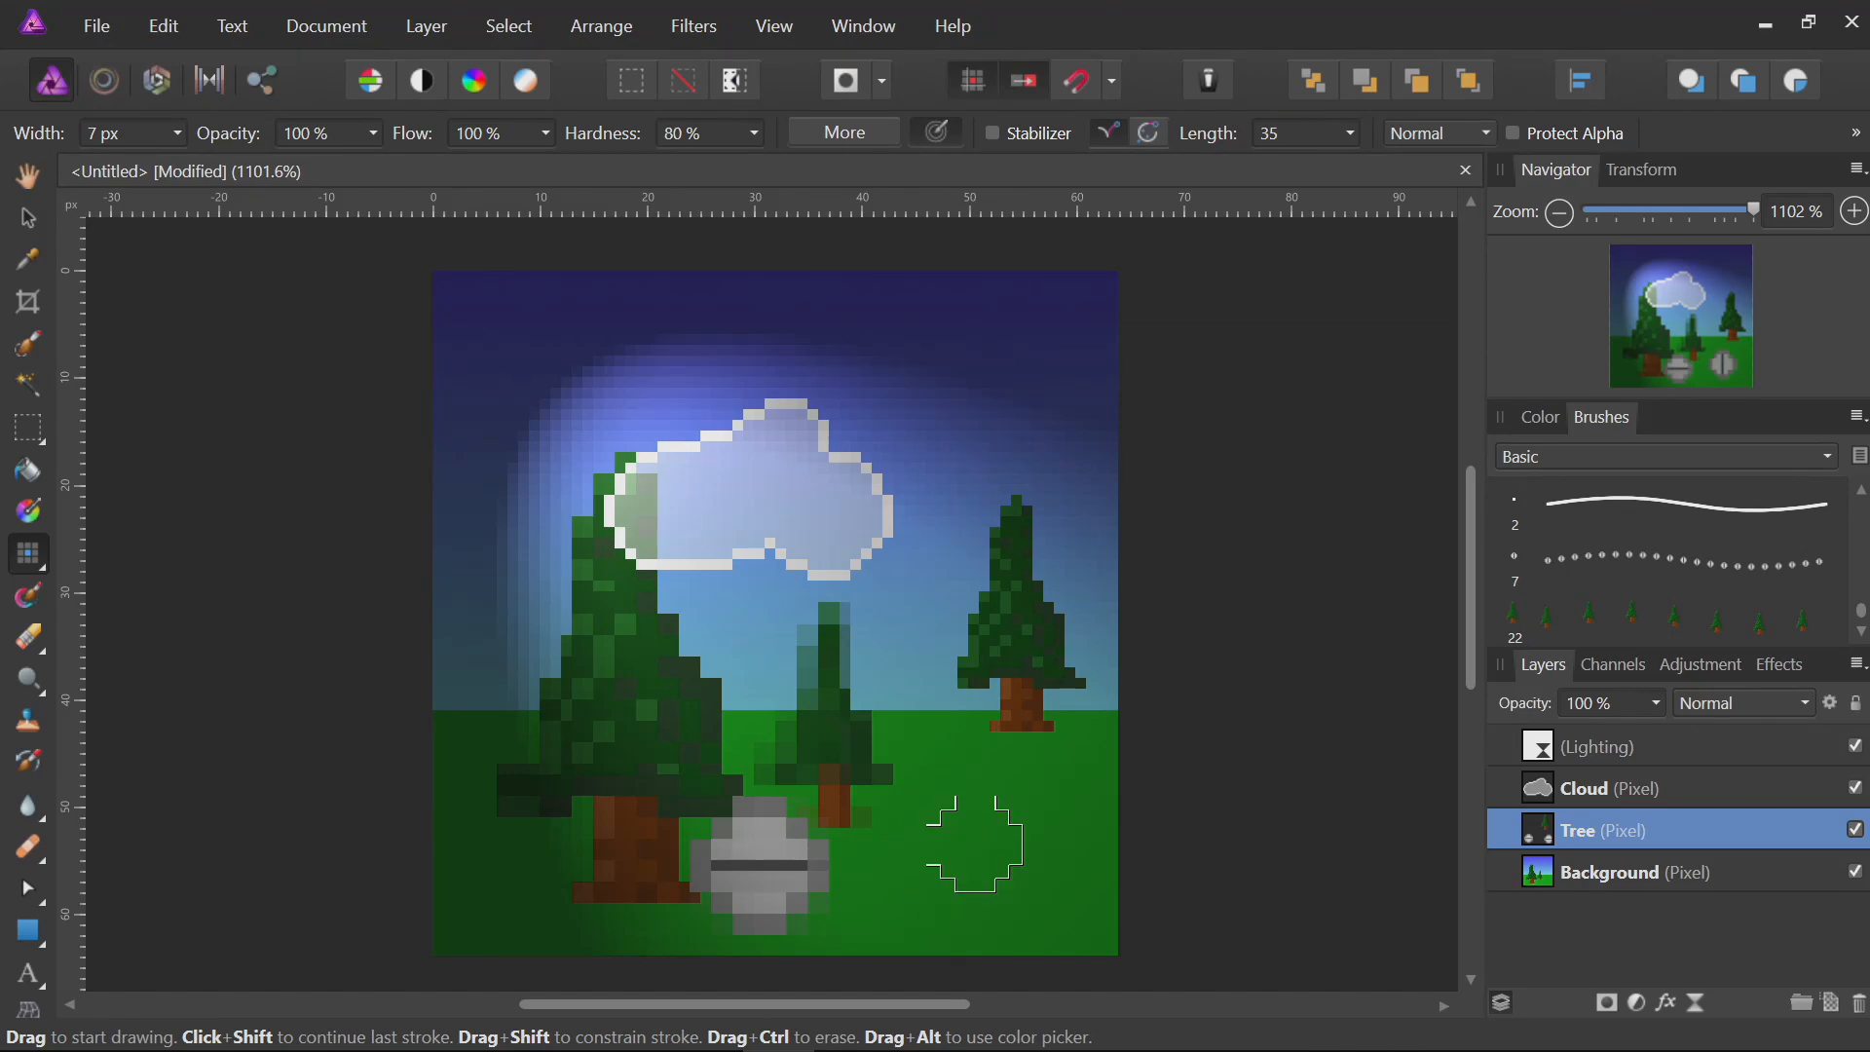
left_click(1025, 812)
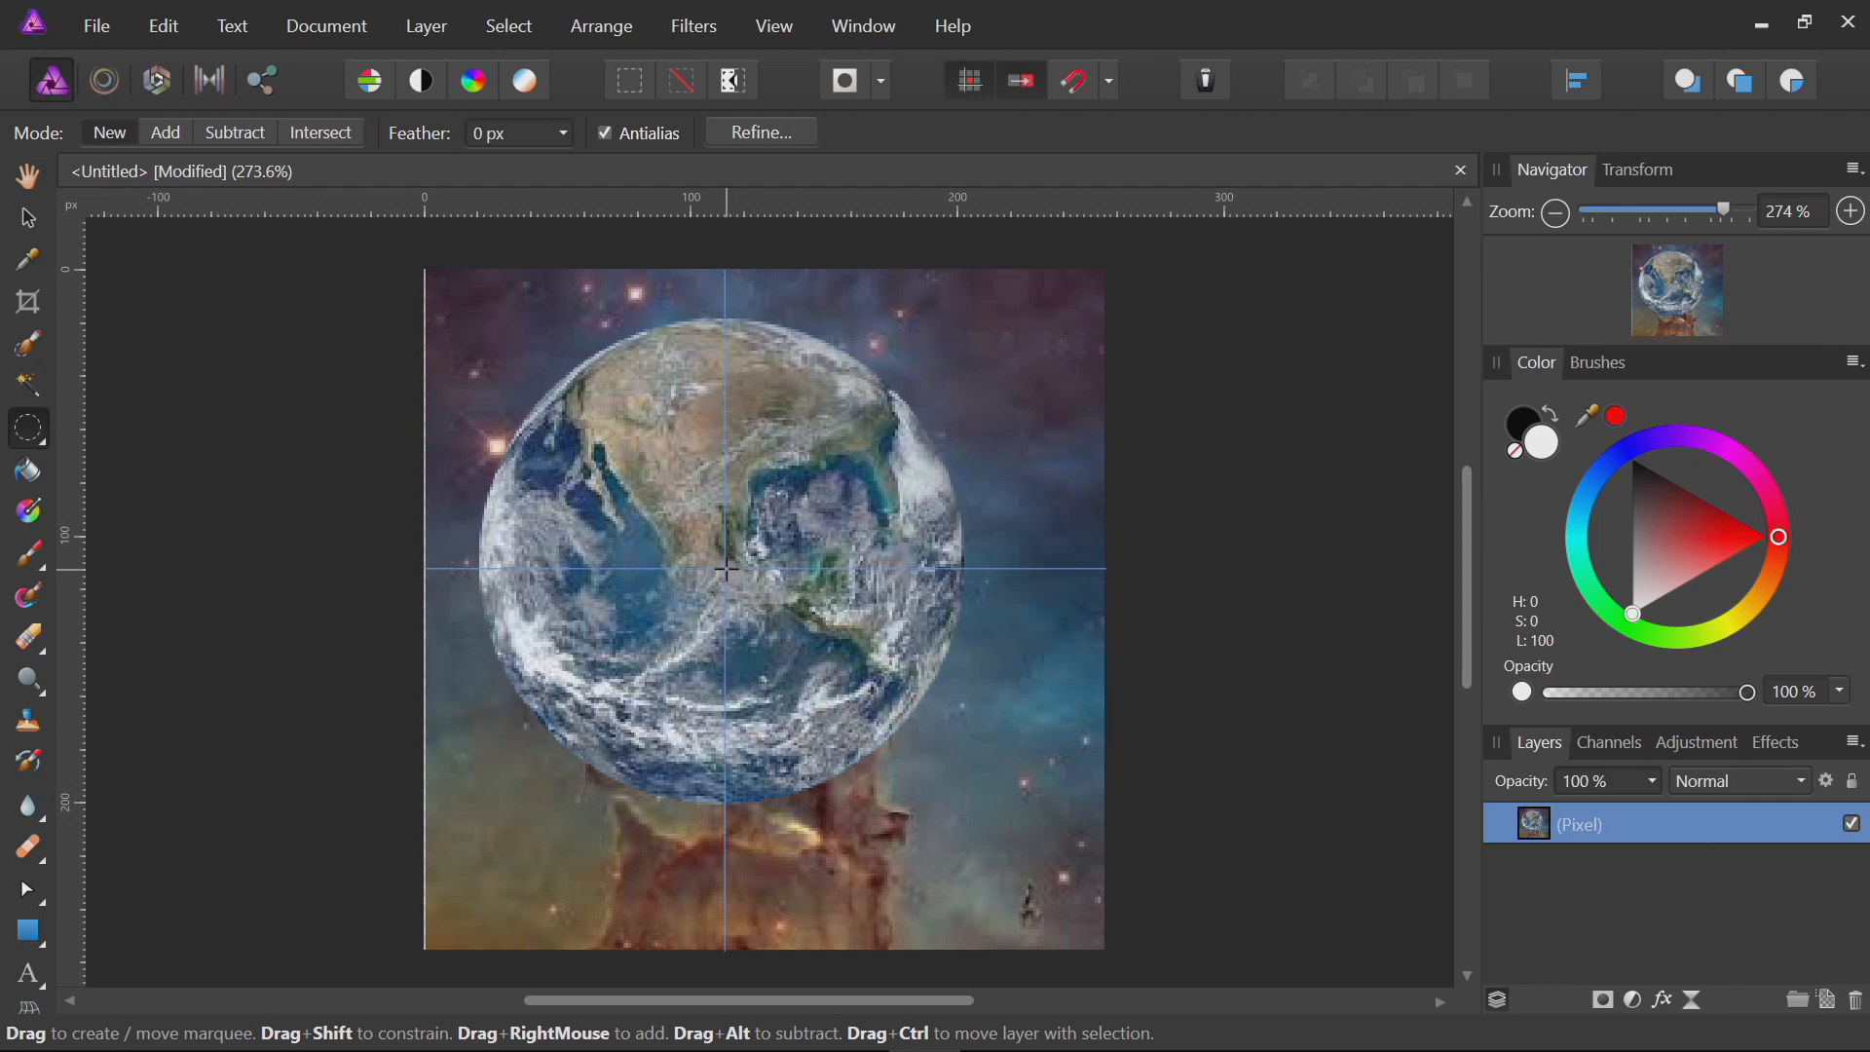
Select the Earth globe with an elliptical marquee, using the guides that cross at its centre.
left_click_drag(724, 568, 911, 754)
left_click(955, 747)
left_click_drag(492, 323, 964, 800)
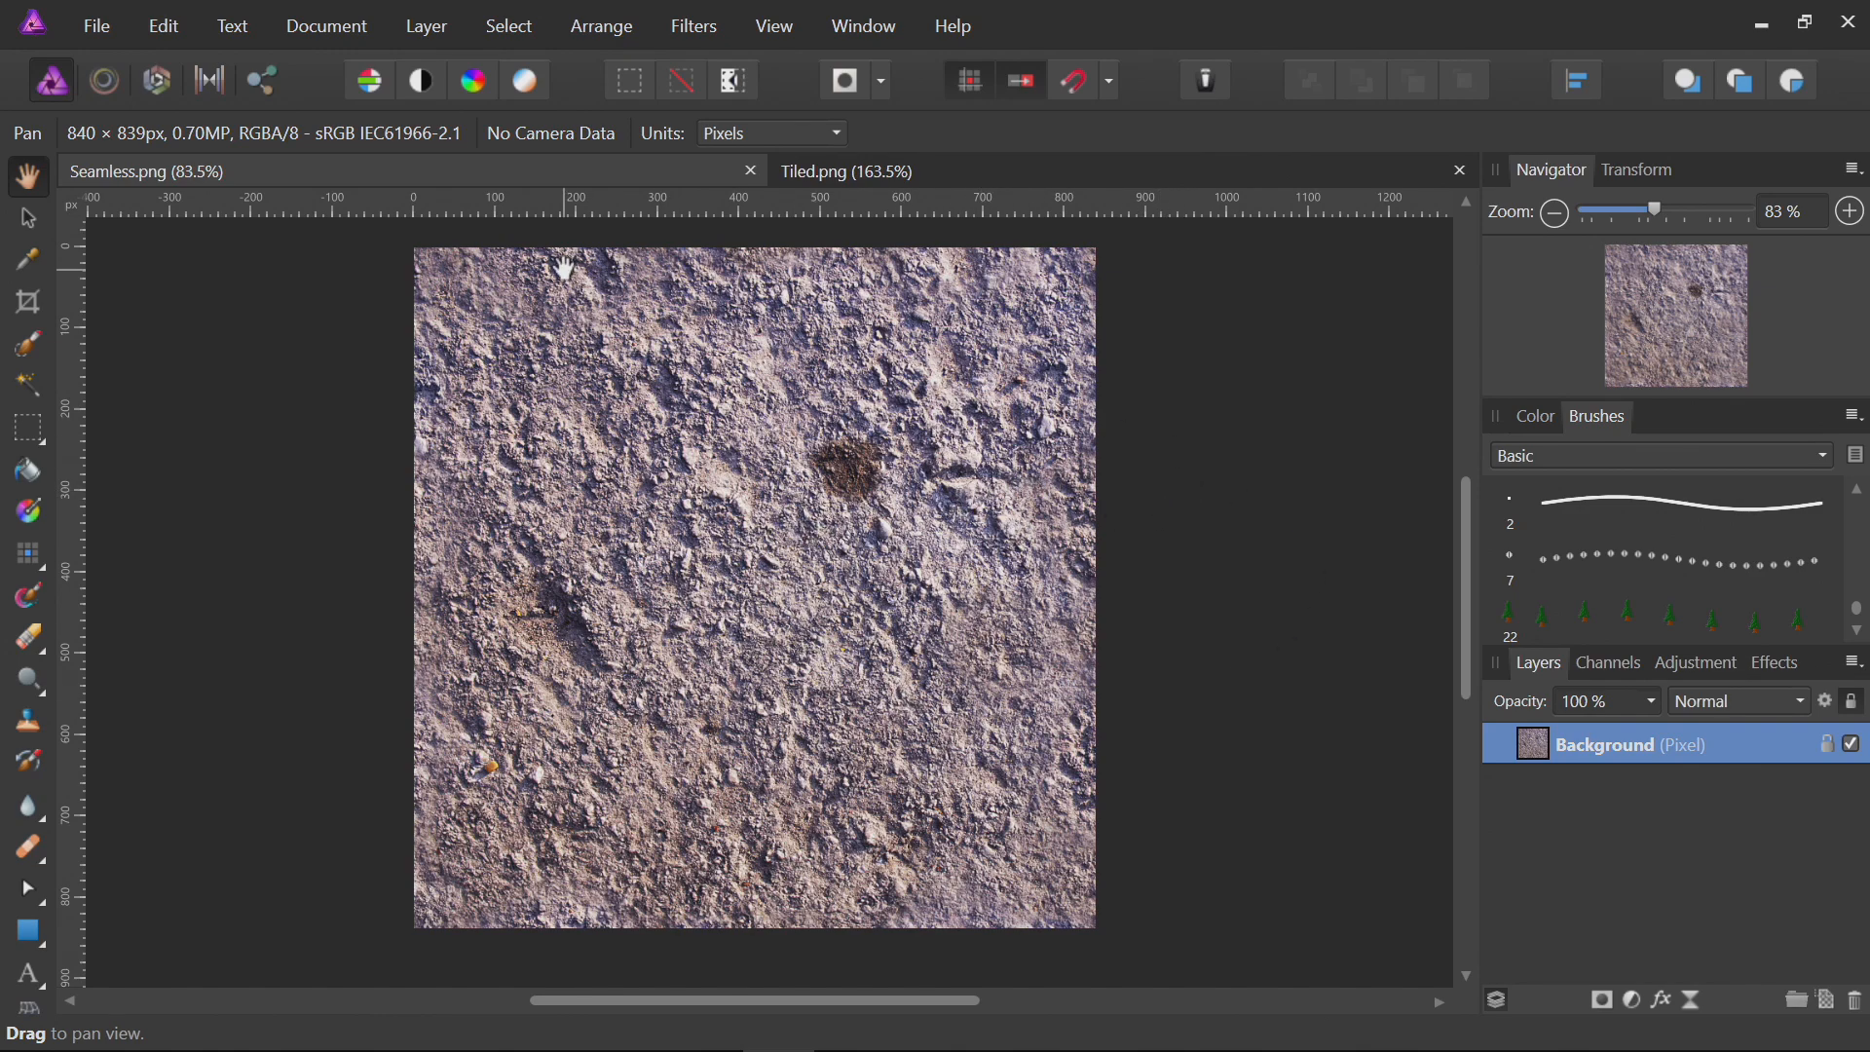
Switch to the Tiled.png document to examine the repeating ground texture.
left_click(943, 173)
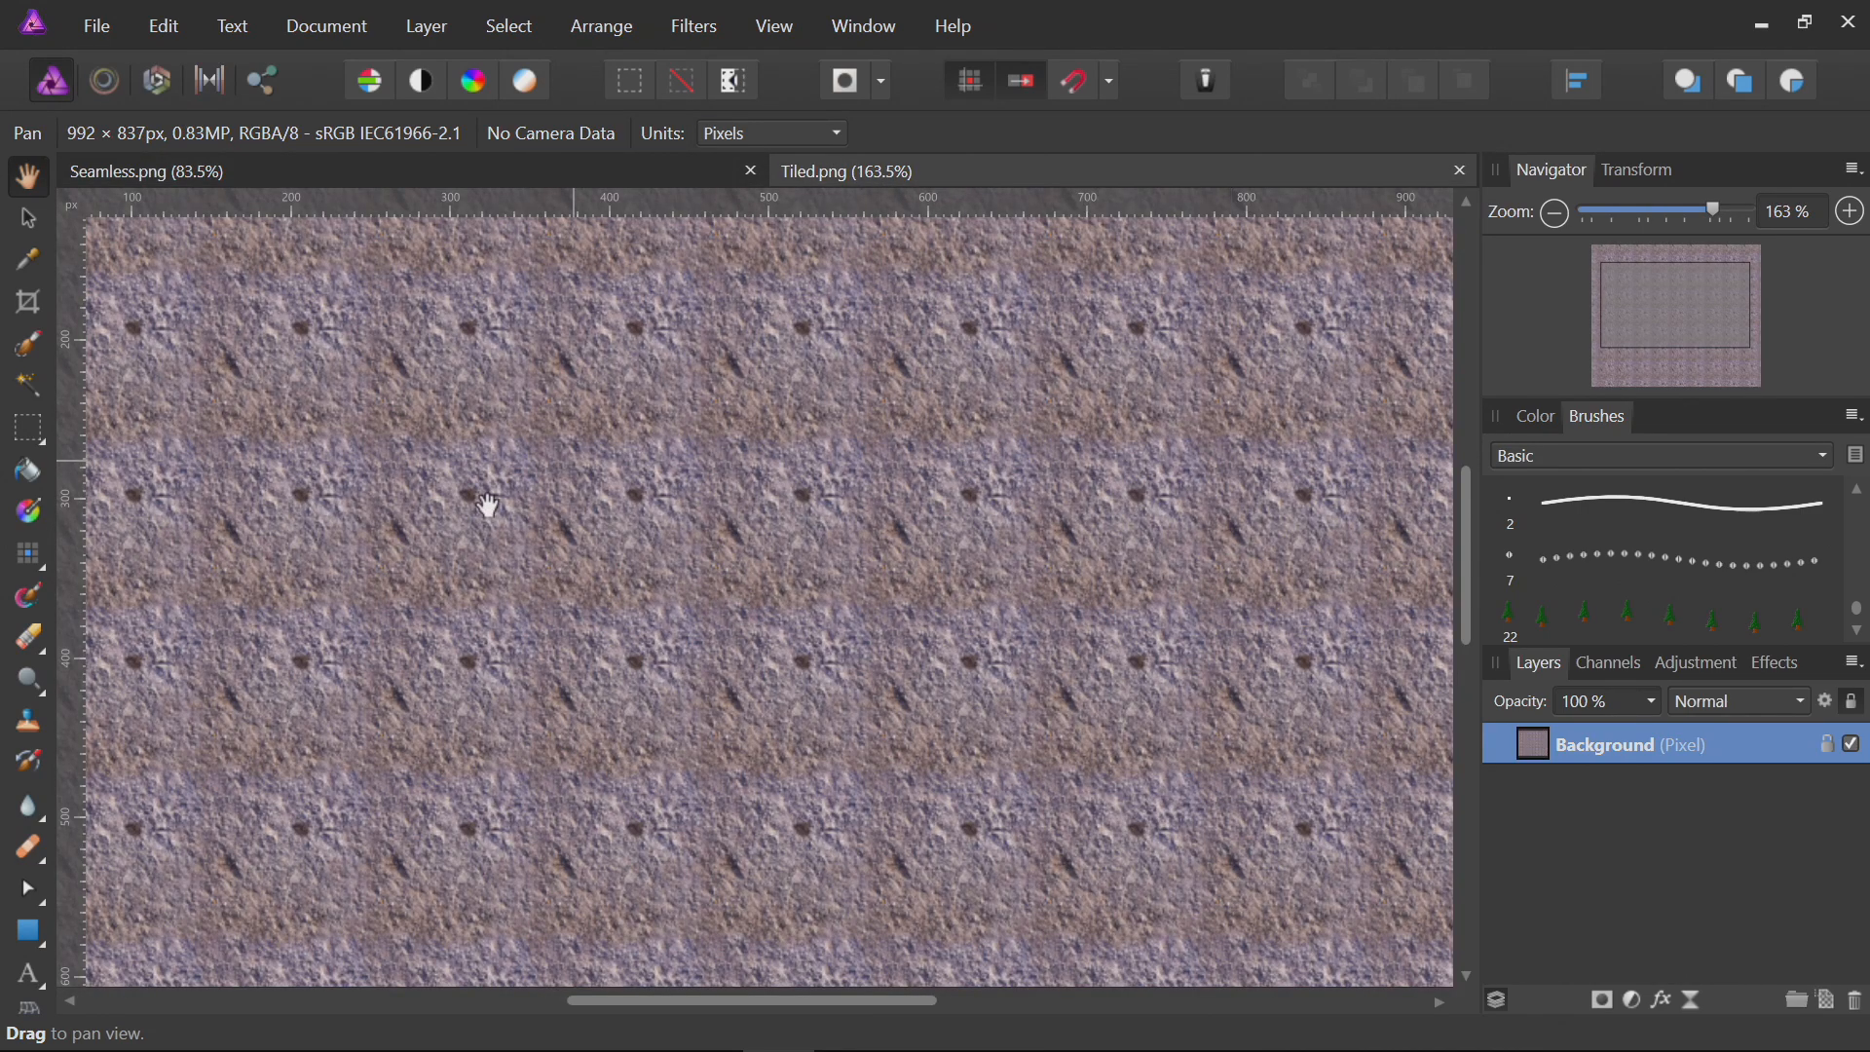